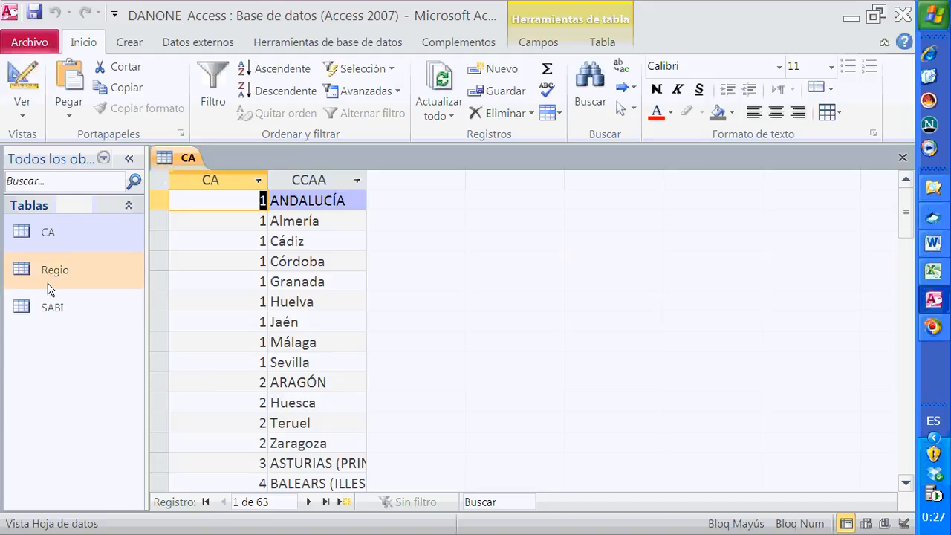
Step: Open the Regio table and rename its CC#AA# field to CCAA
double_click(53, 272)
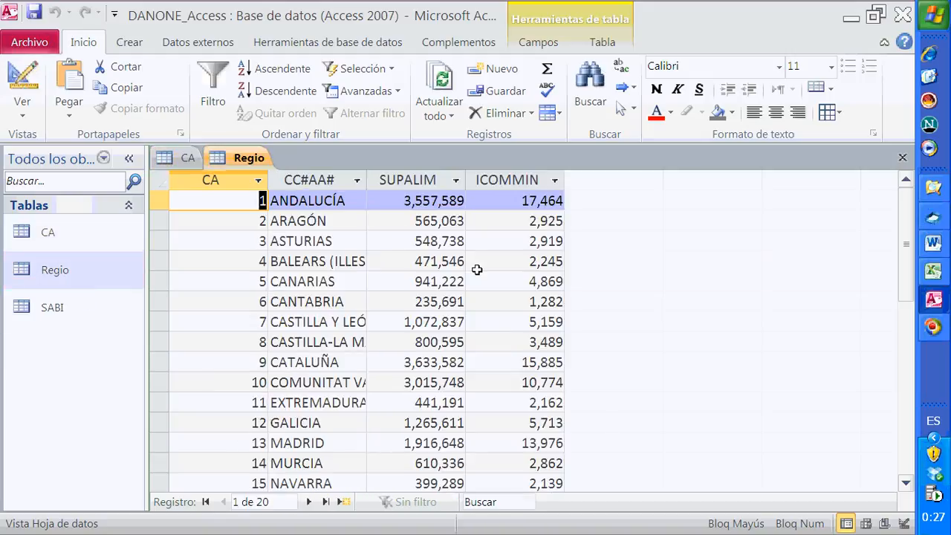
left_click(64, 233)
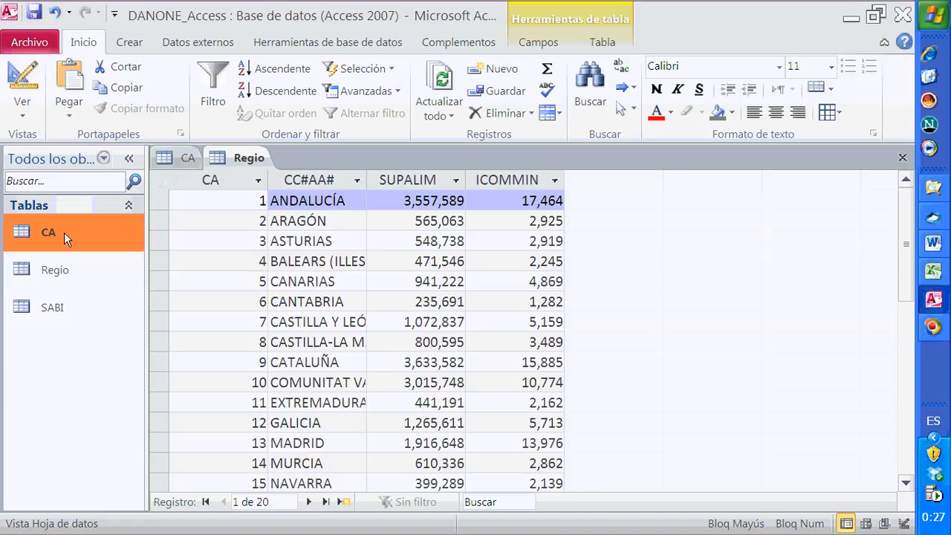
left_click(65, 271)
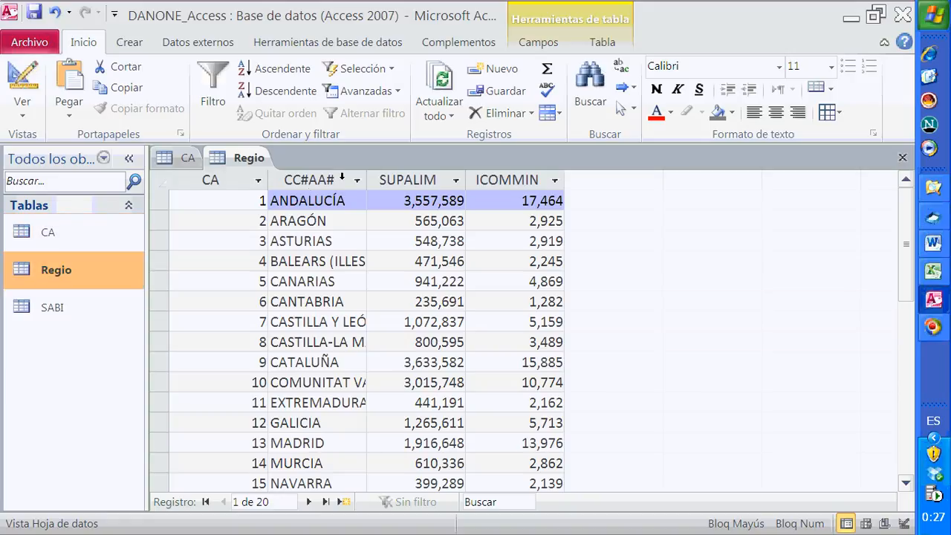
left_click(314, 182)
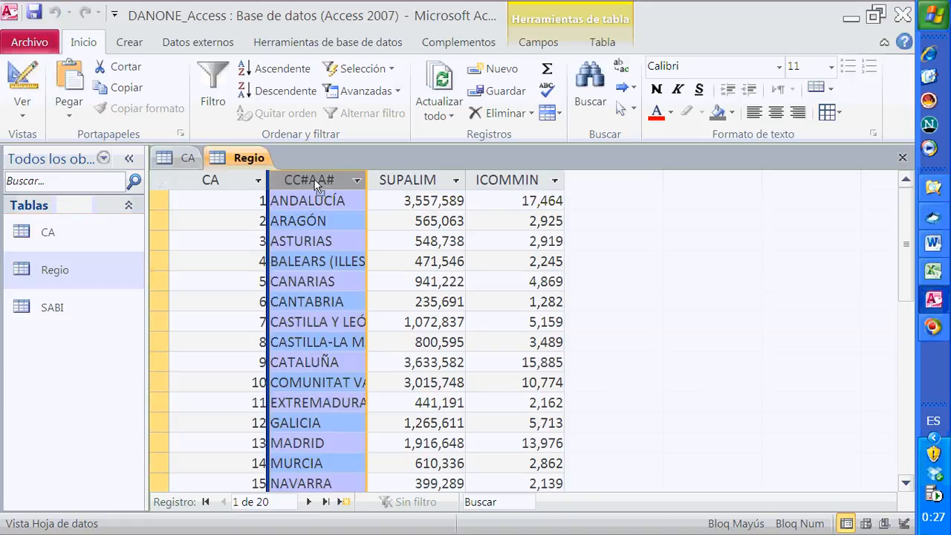
right_click(302, 187)
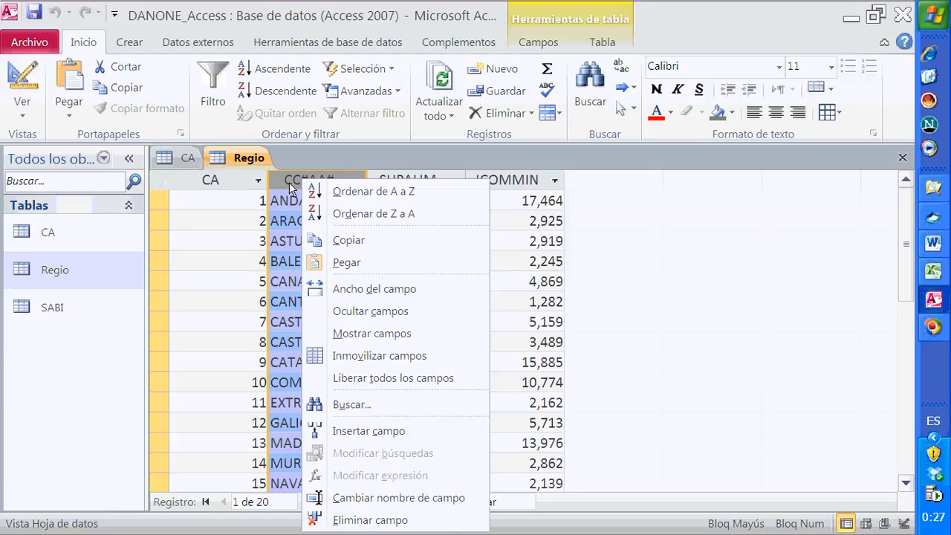
left_click(388, 498)
left_click(335, 179)
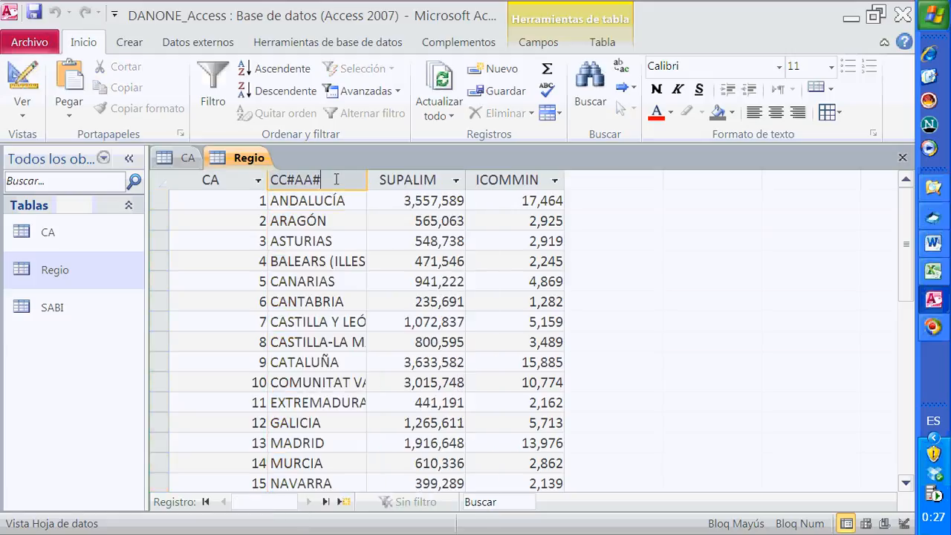
key("BackSpace")
key("Left")
key("BackSpace")
key("Return")
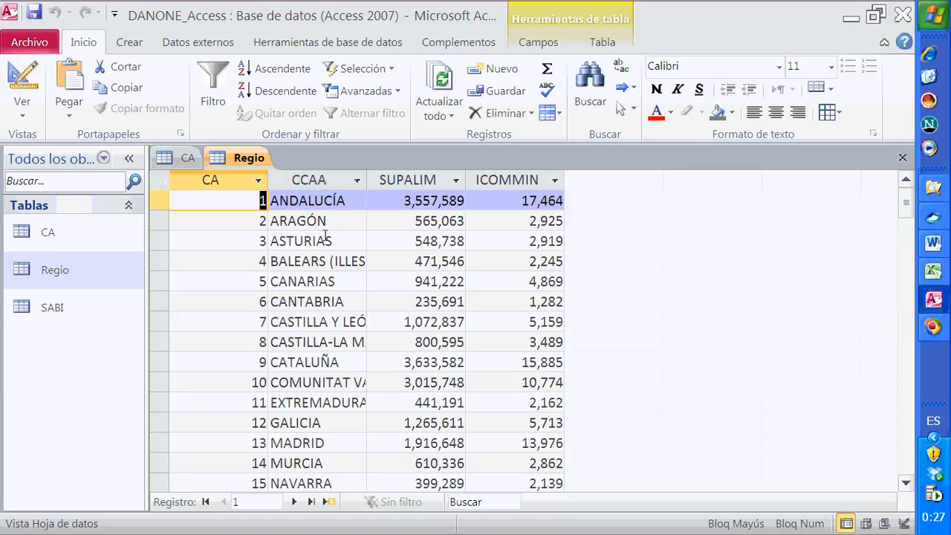
Step: Index the Regio table's CA field as Sí (Sin duplicados), save the design and return to the datasheet
left_click(225, 261)
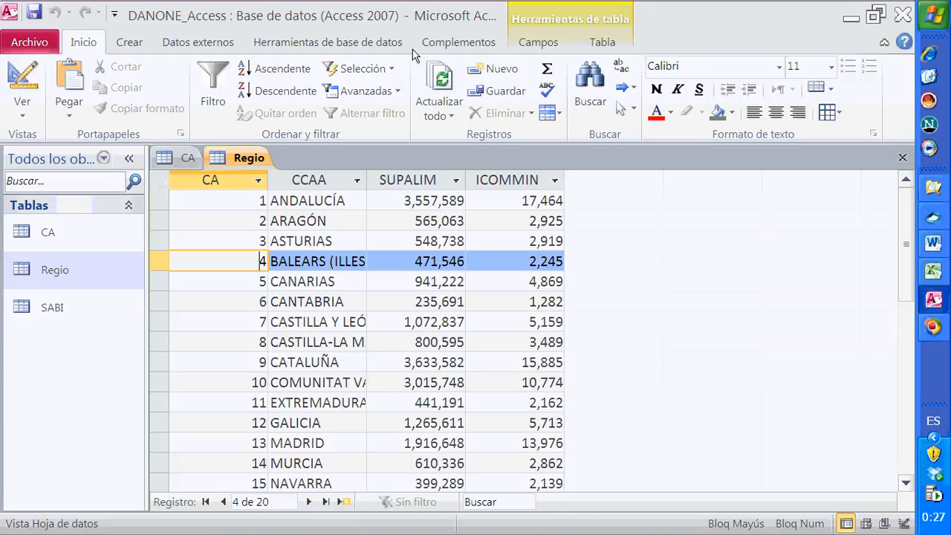
scroll(328, 260, "down", 3)
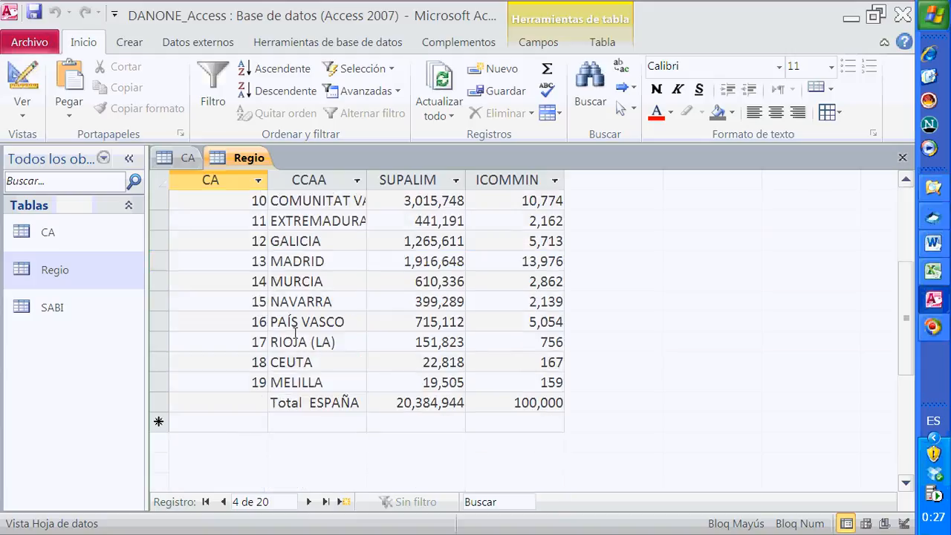
left_click(230, 406)
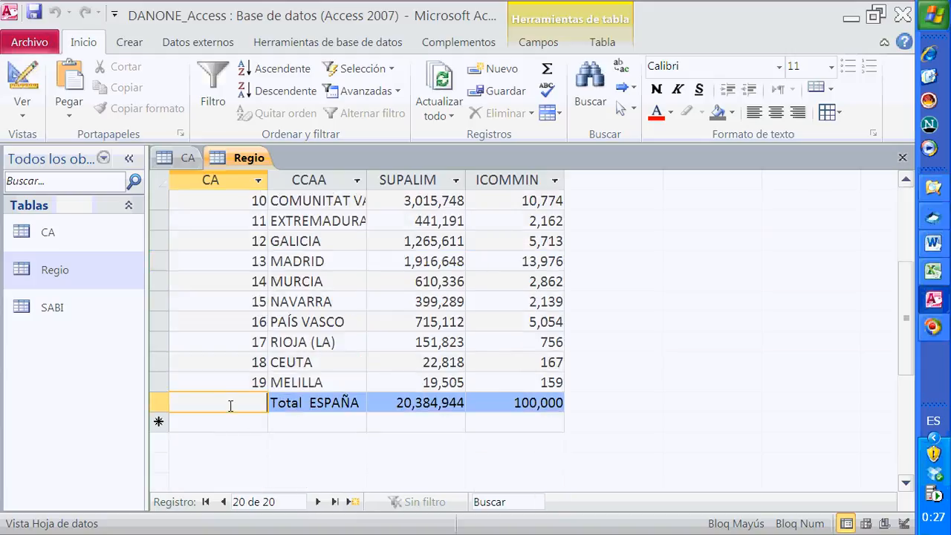
scroll(328, 417, "up", 3)
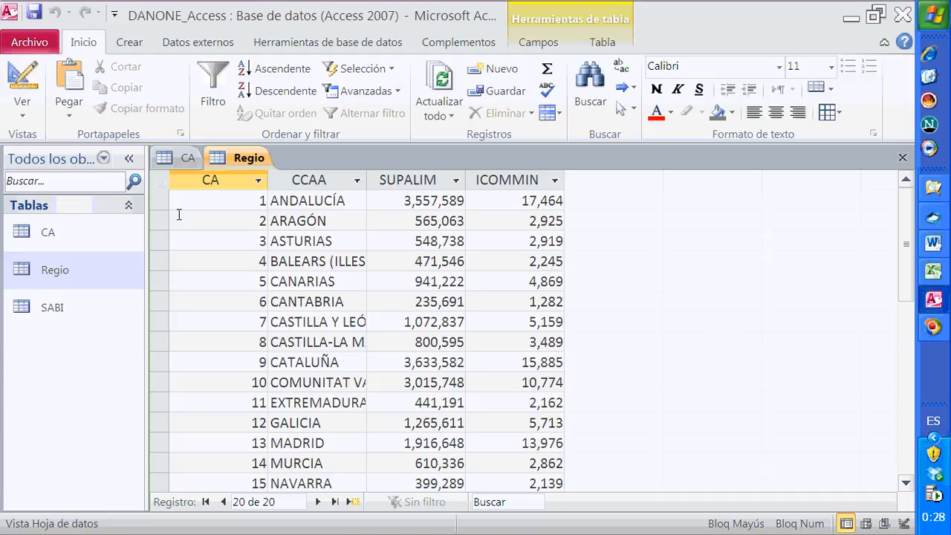
scroll(240, 238, "down", 4)
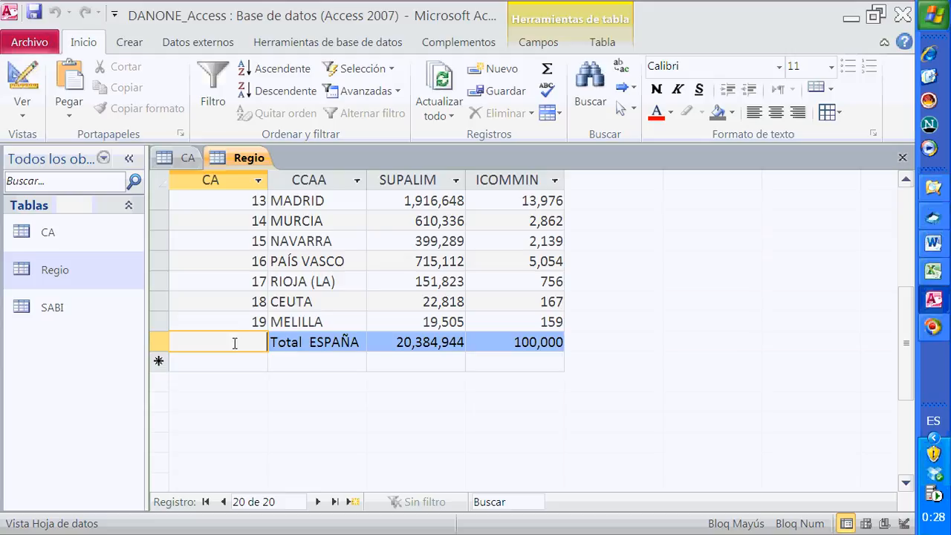
scroll(234, 343, "up", 4)
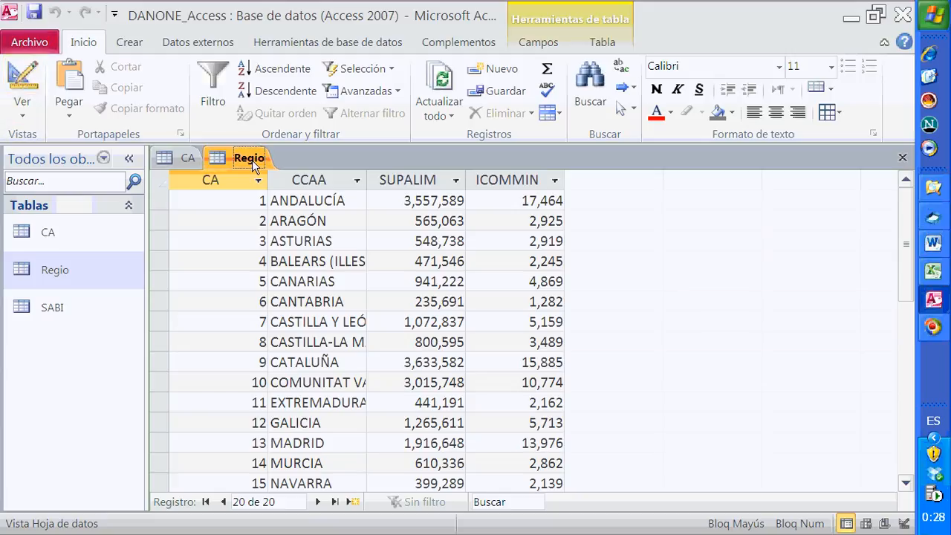
left_click(22, 88)
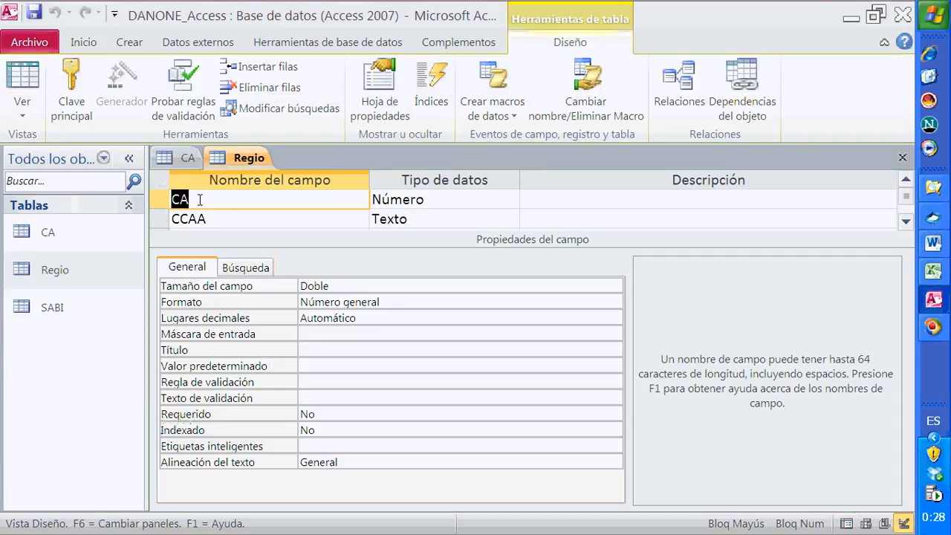
left_click(317, 430)
left_click(614, 431)
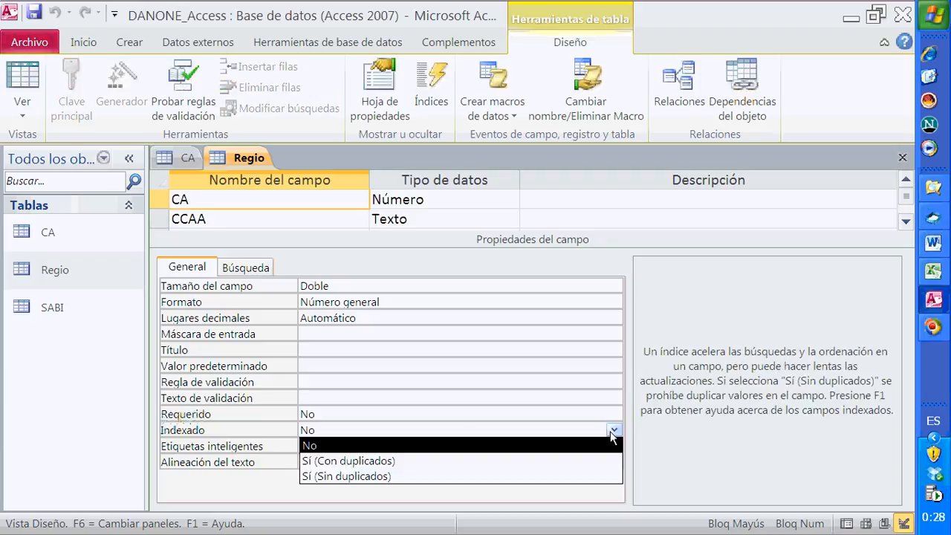
left_click(468, 477)
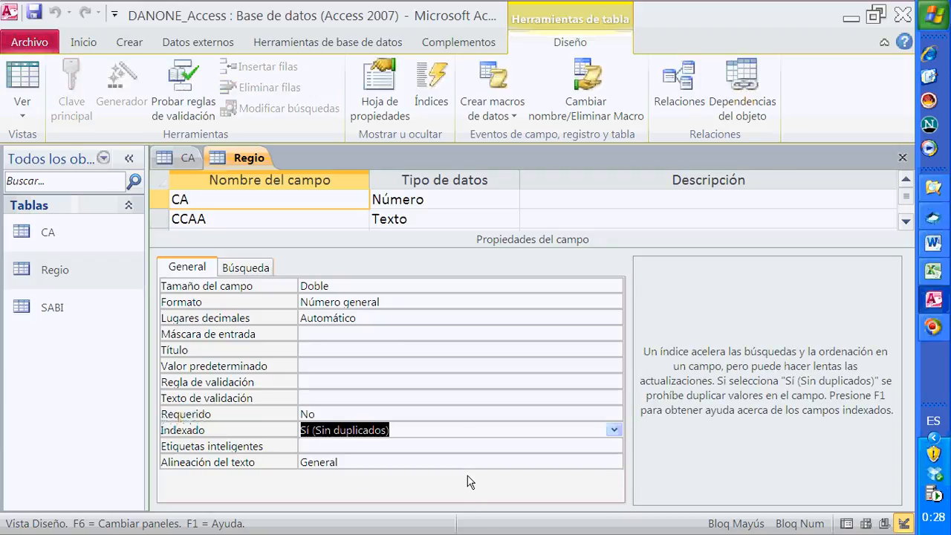
left_click(22, 78)
left_click(406, 337)
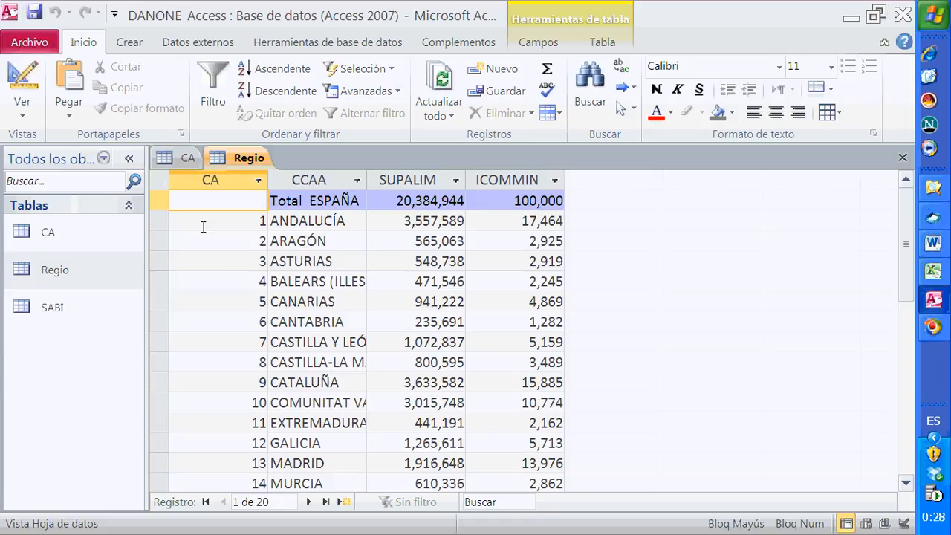
Step: Delete the TOTAL record at the end of the CA table
left_click(186, 158)
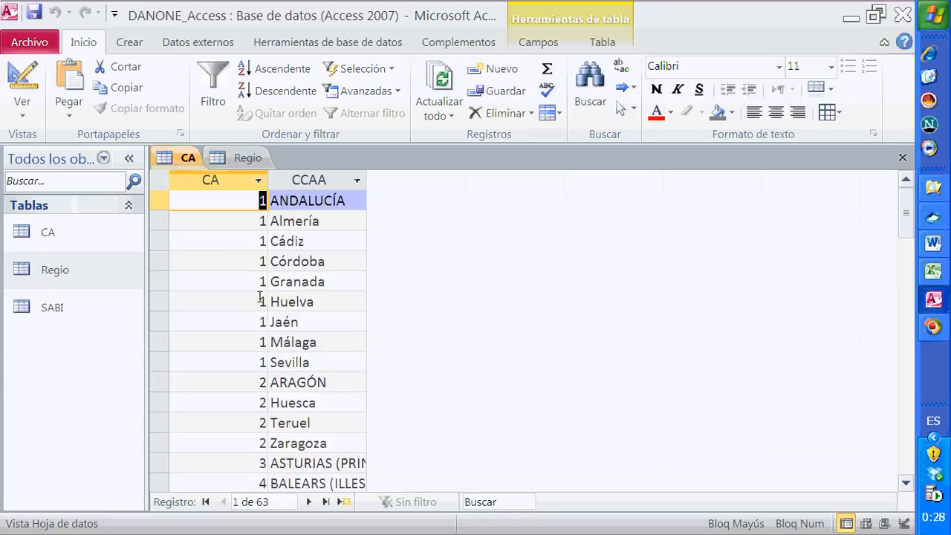
scroll(287, 251, "down", 6)
scroll(287, 253, "down", 12)
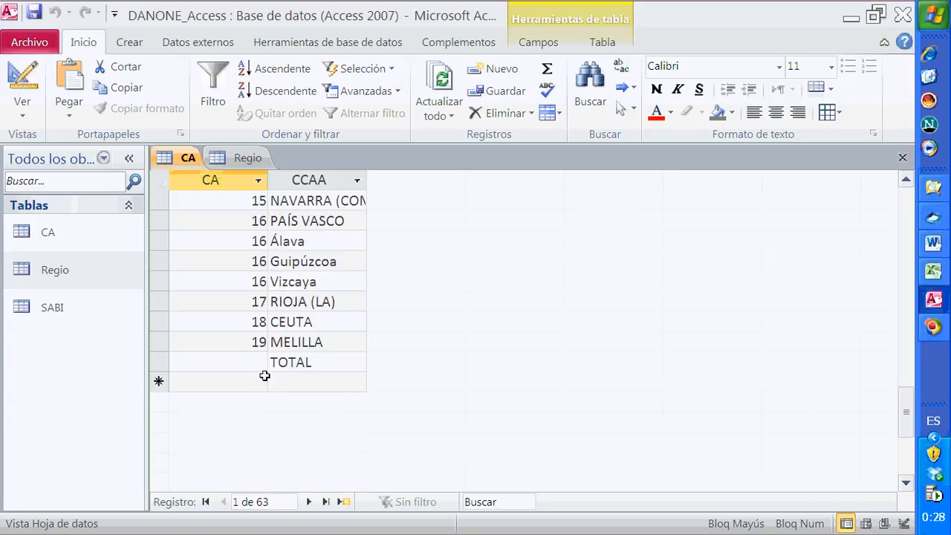
left_click(160, 362)
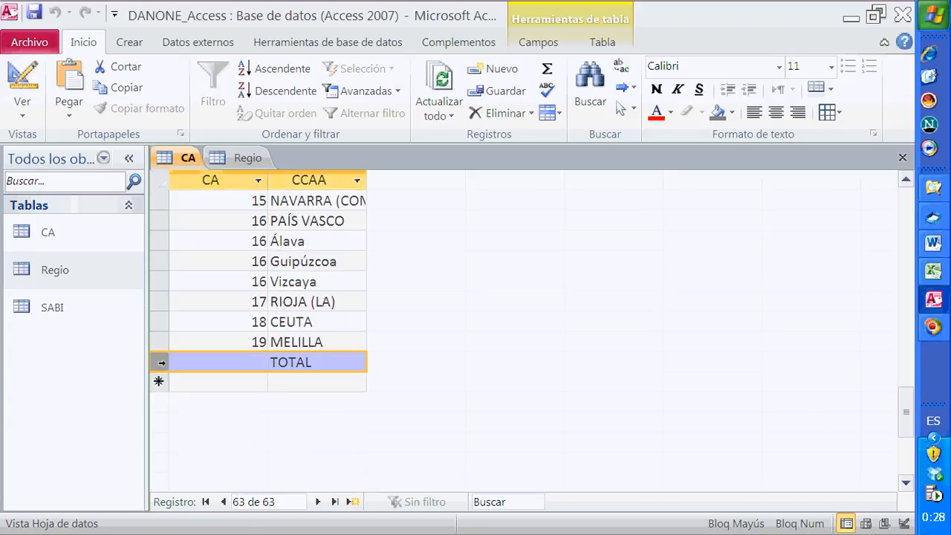
right_click(160, 362)
left_click(221, 397)
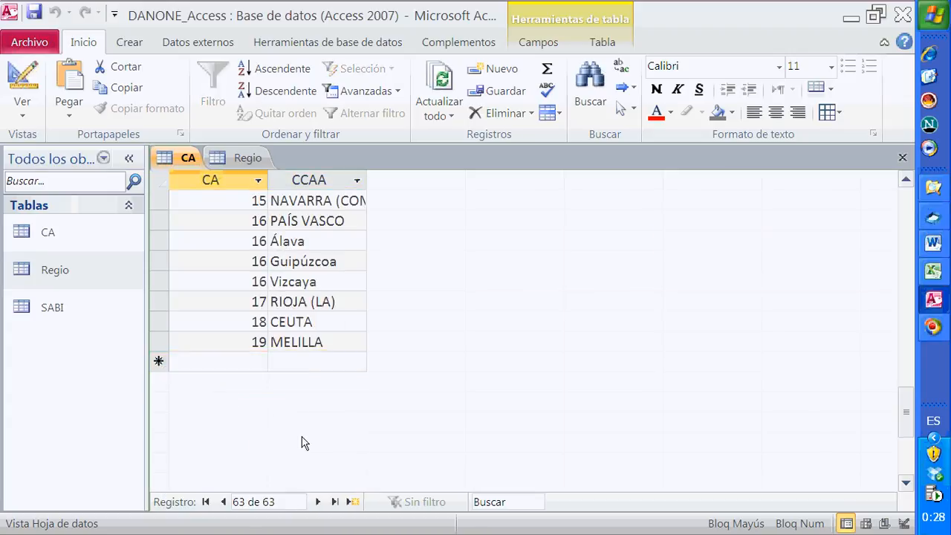
left_click(408, 344)
Step: Index the CA table's CA field as Sí (Con duplicados), save the design and return to the datasheet
scroll(319, 431, "up", 10)
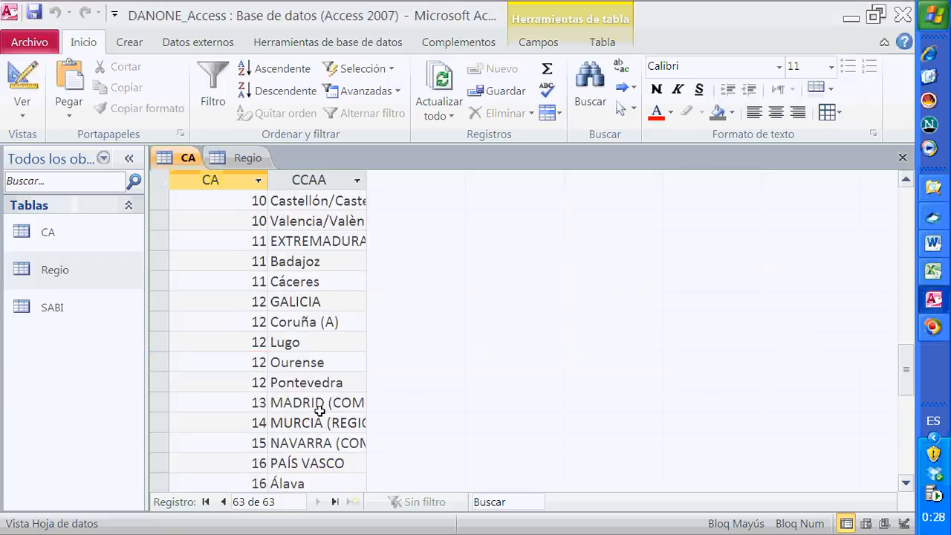
scroll(319, 410, "up", 9)
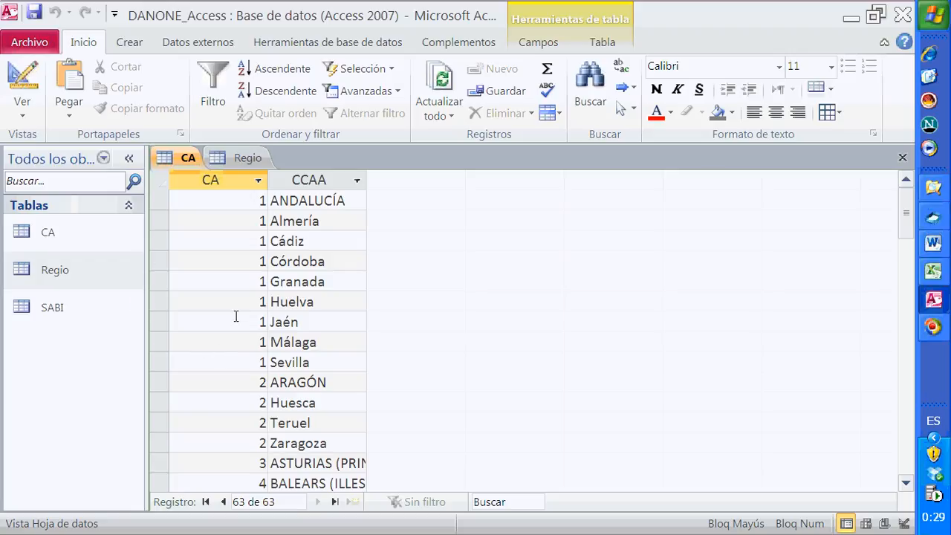
left_click(22, 83)
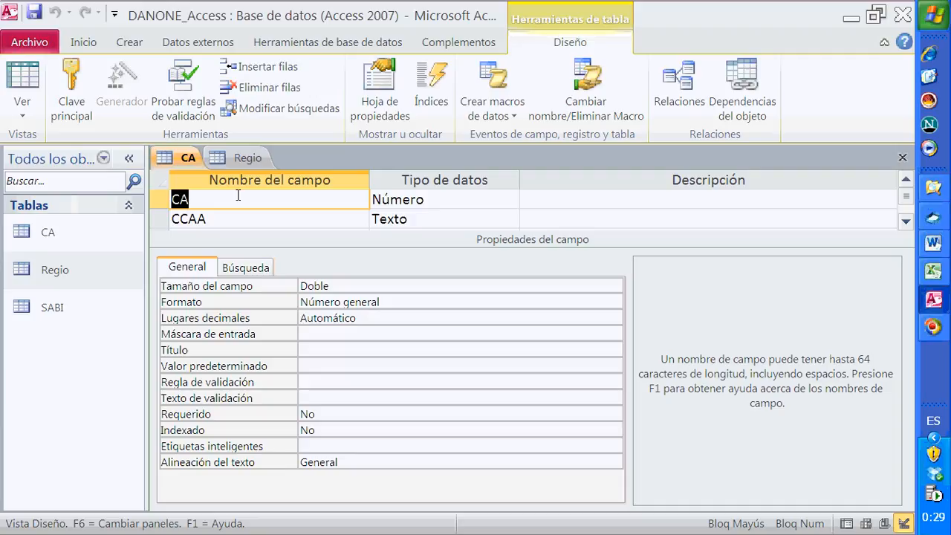
left_click(326, 432)
left_click(613, 430)
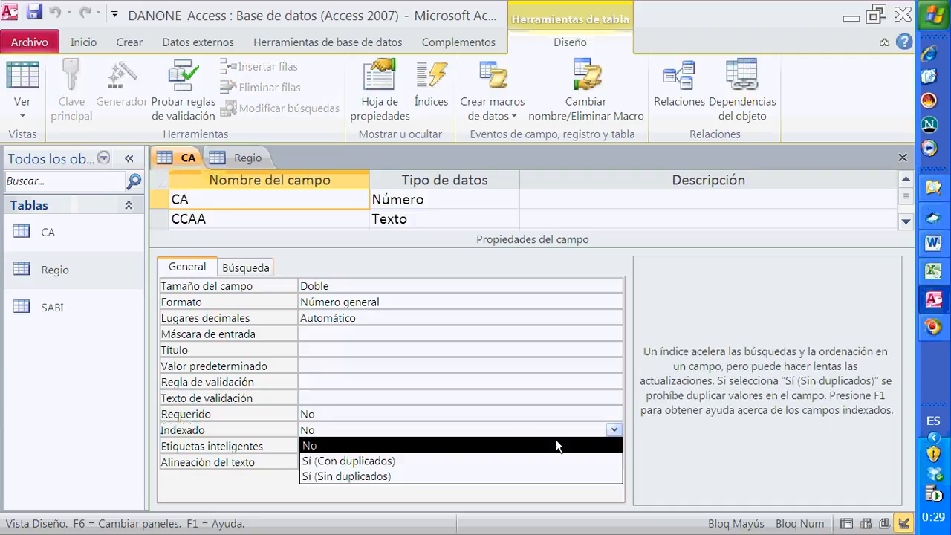
left_click(483, 460)
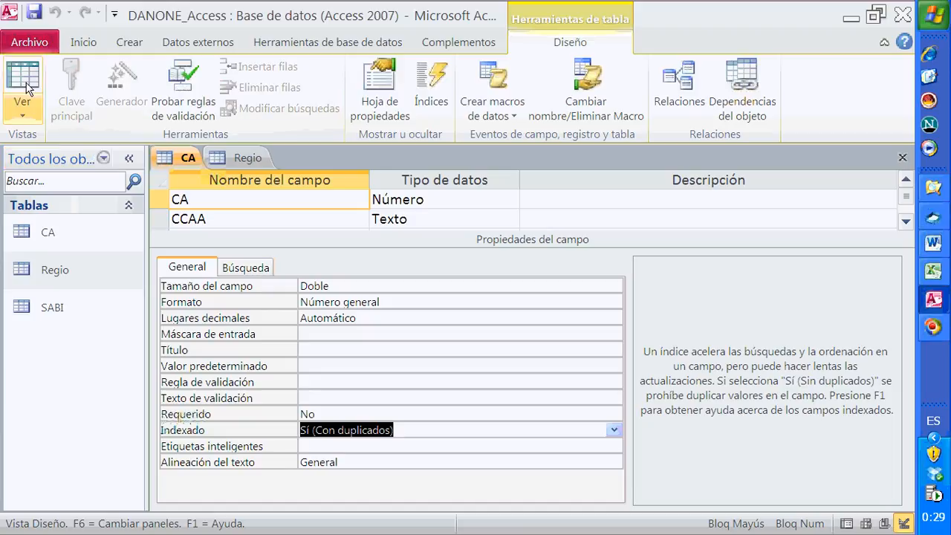
left_click(26, 92)
left_click(382, 336)
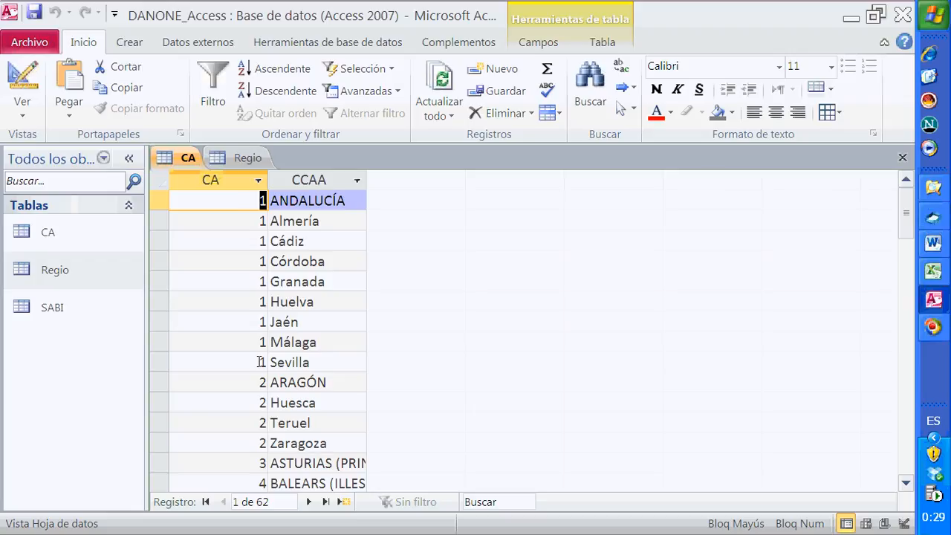
Step: Compare the CA and Regio tables, and open the SABI table to view its records
scroll(262, 357, "down", 3)
scroll(265, 312, "up", 3)
left_click(72, 303)
left_click(61, 273)
left_click(53, 240)
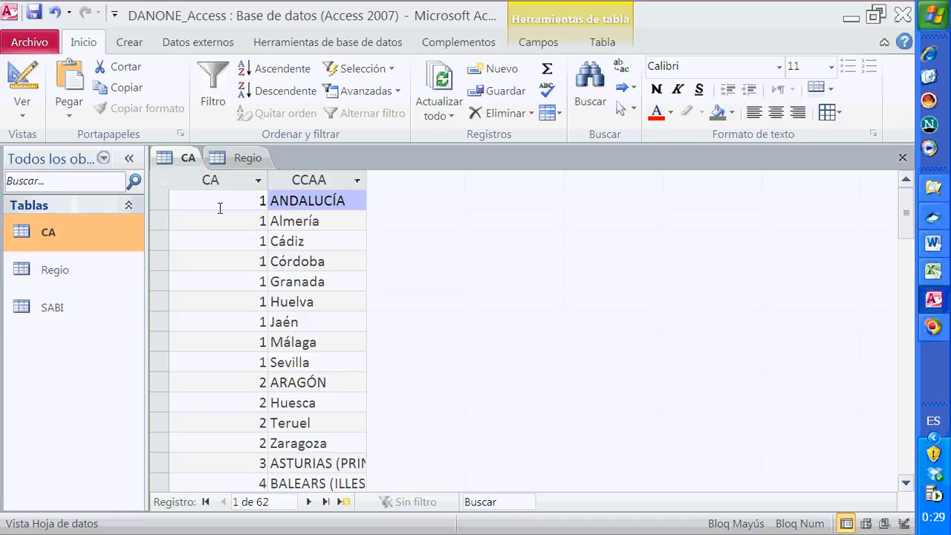
left_click(229, 159)
left_click(185, 158)
left_click(227, 158)
double_click(81, 310)
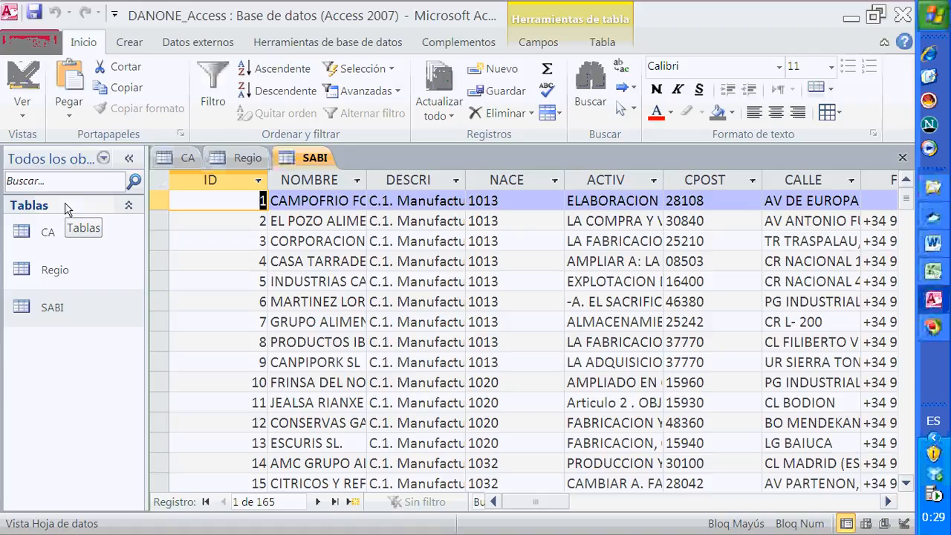
Step: Create a new query in design view with only the SABI table added
left_click(130, 43)
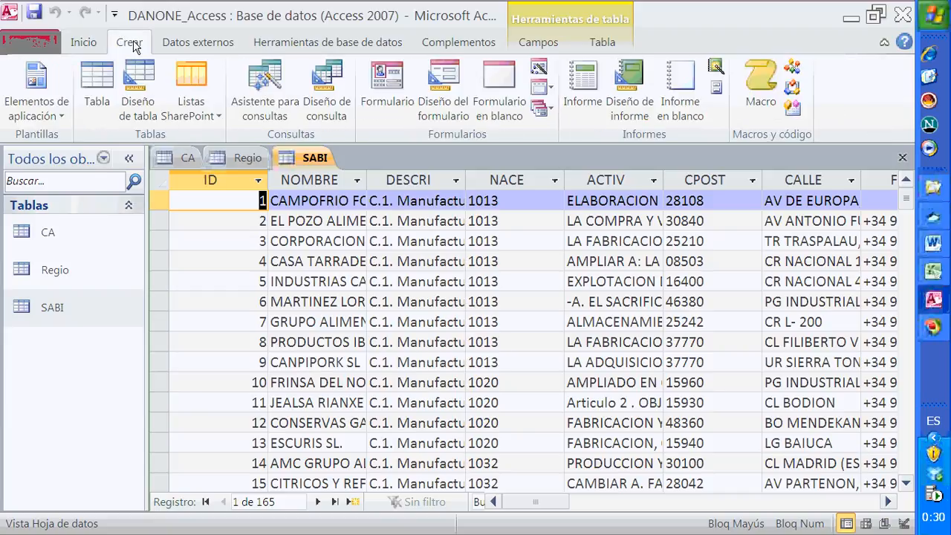
left_click(318, 104)
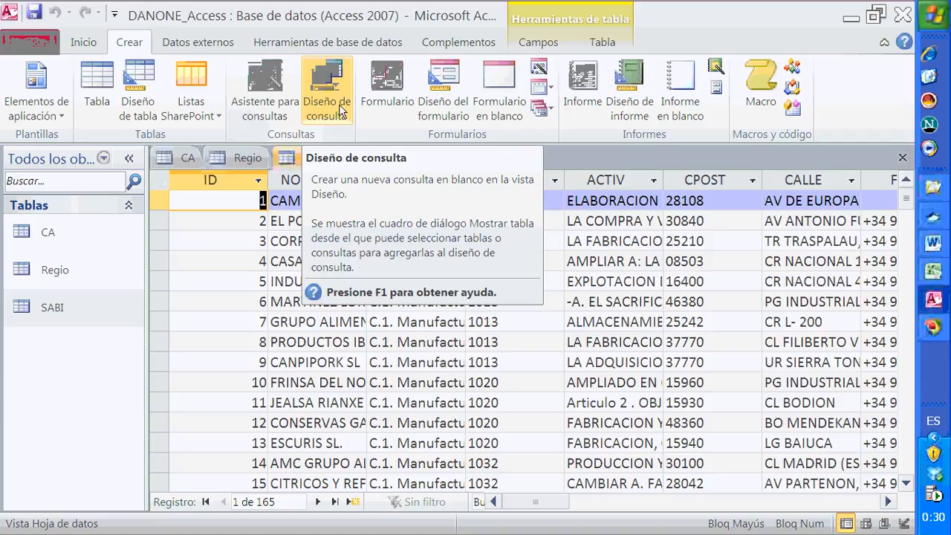
left_click(338, 106)
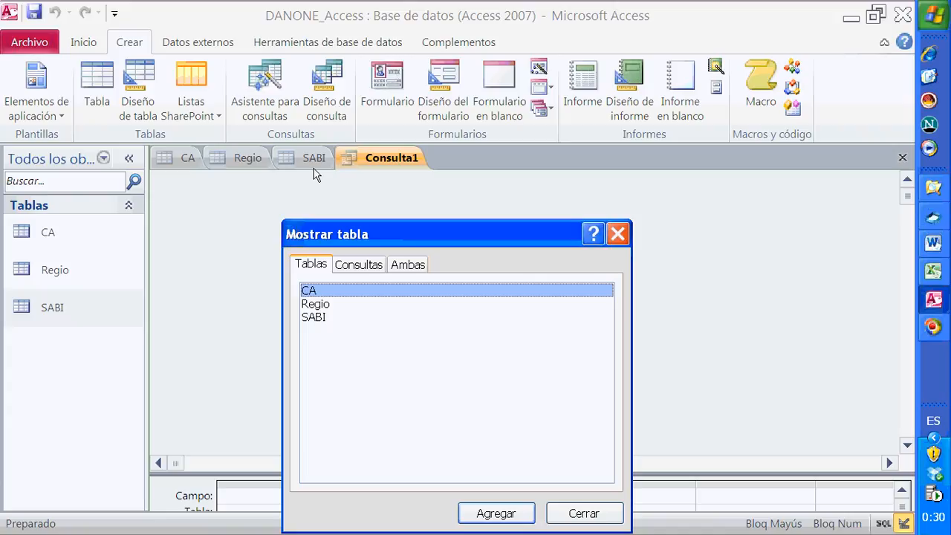
left_click(319, 321)
left_click(494, 518)
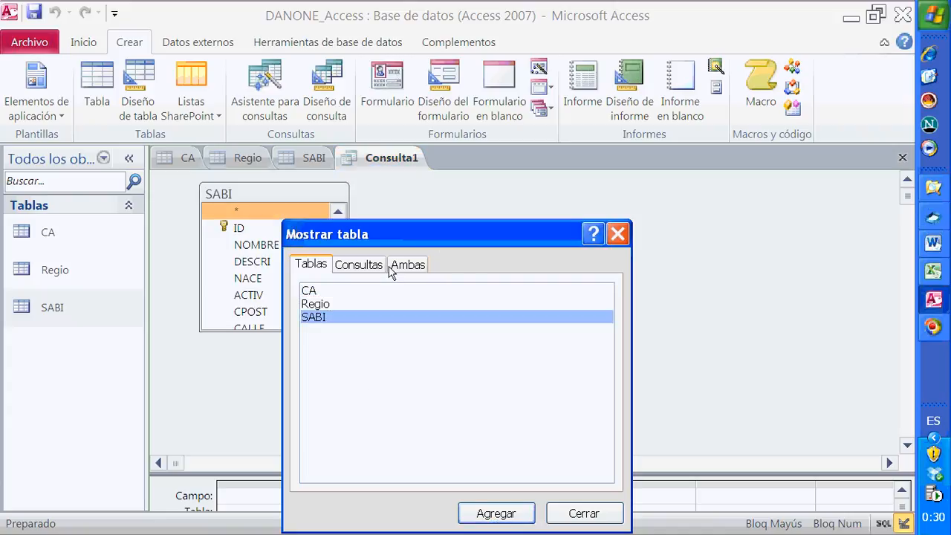
left_click(618, 235)
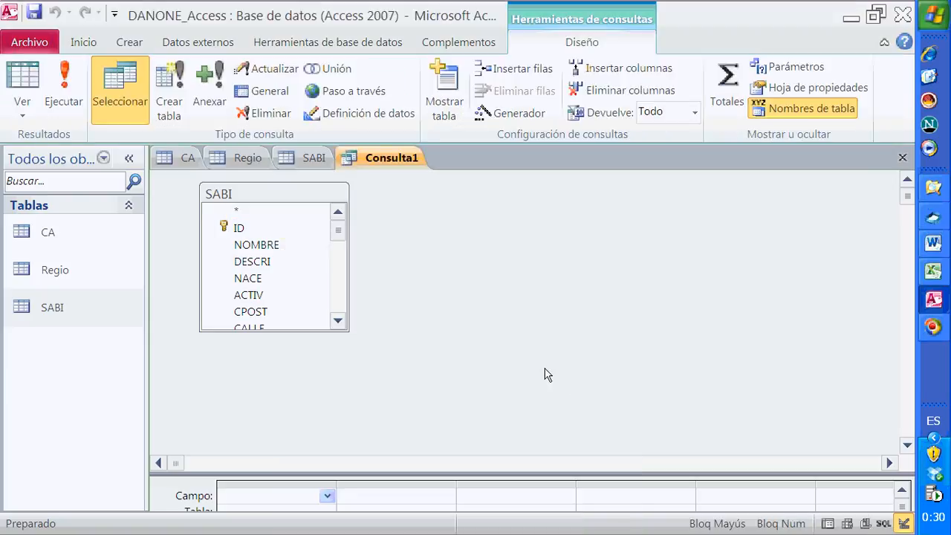
Step: Enlarge the design grid and add all SABI fields, from ID to PROTOT, to the query
left_click(229, 277)
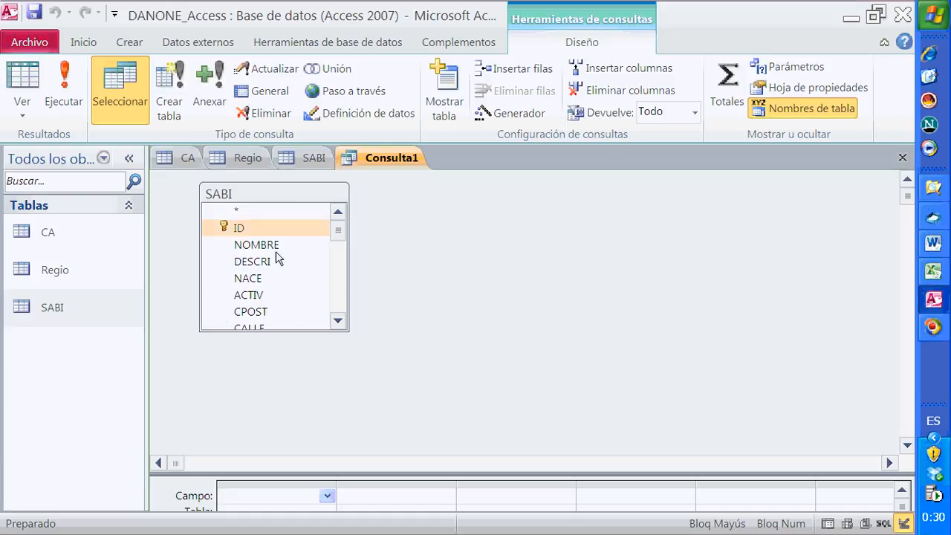
left_click_drag(261, 197, 240, 195)
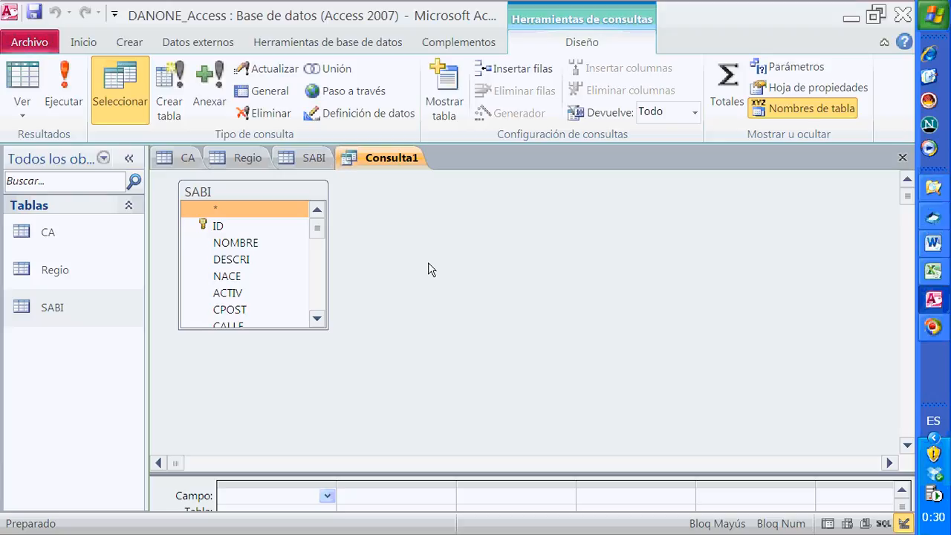
left_click_drag(414, 473, 387, 371)
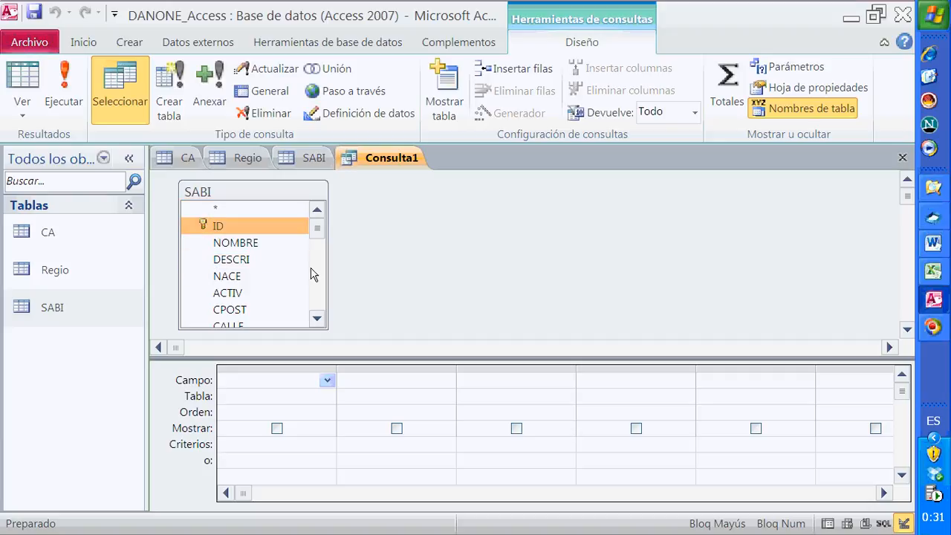
left_click_drag(318, 231, 316, 318)
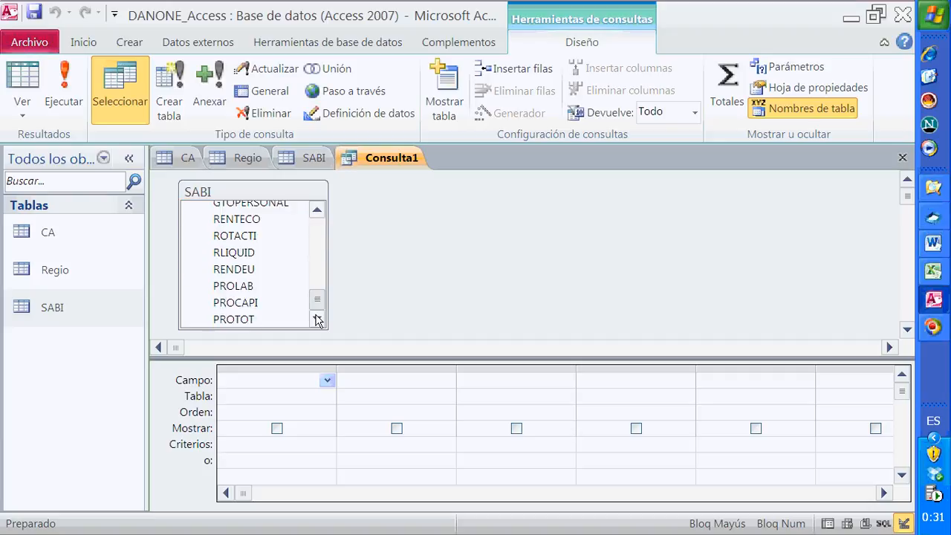
left_click(232, 319, "shift")
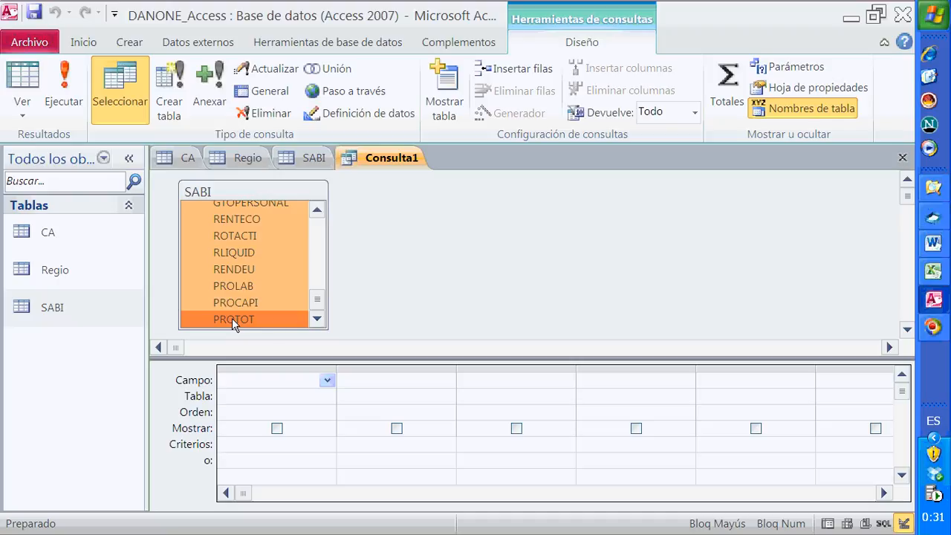
mouse_move(317, 300)
left_mouse_down()
mouse_move(314, 225)
mouse_move(316, 318)
left_mouse_up()
left_click_drag(241, 323, 293, 390)
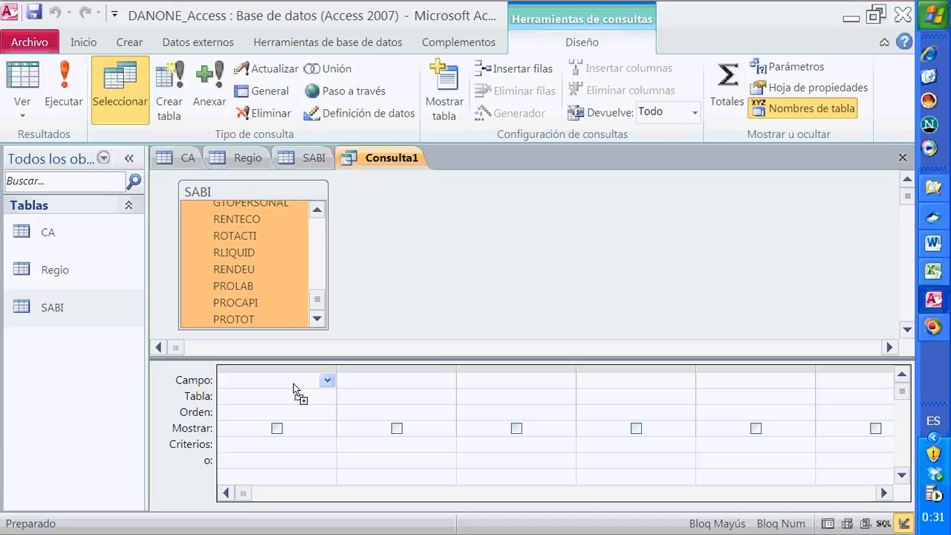
left_click_drag(293, 390, 293, 383)
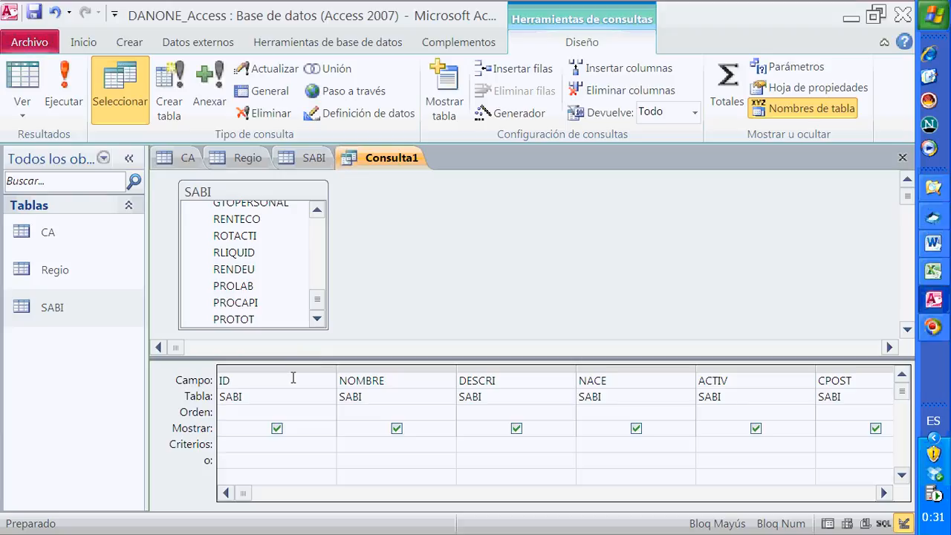
Step: Append the RLIQUID field once more at the end of the query grid, and delete that duplicate column
left_click(247, 254)
double_click(248, 257)
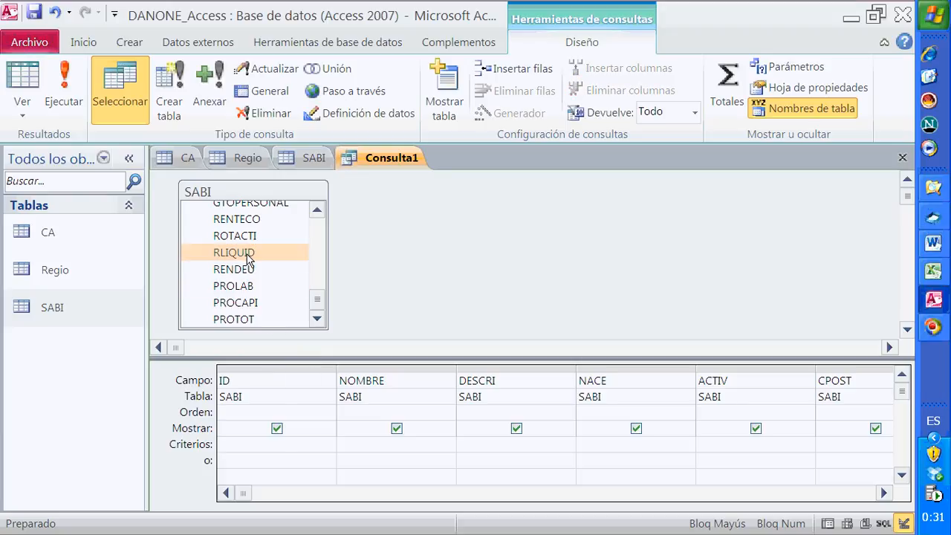
left_click_drag(249, 497, 828, 497)
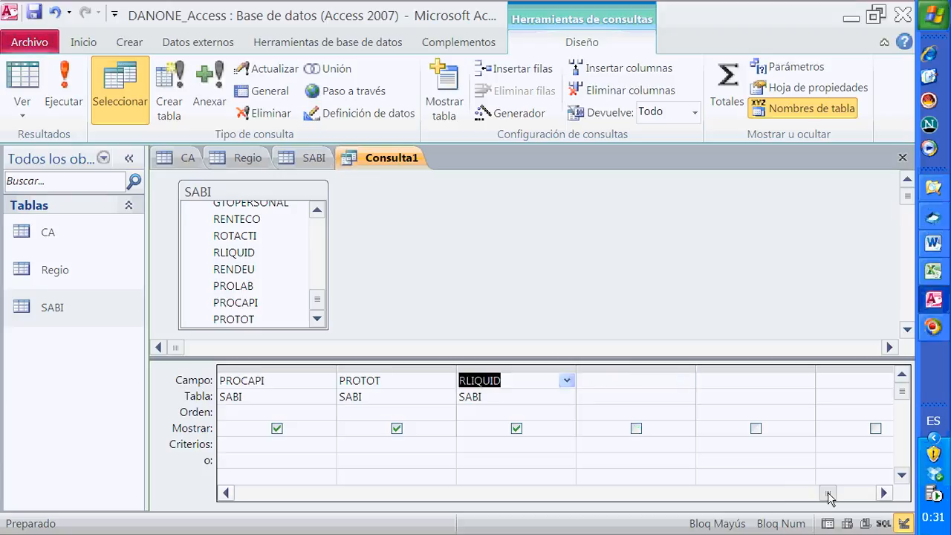
left_click(483, 365)
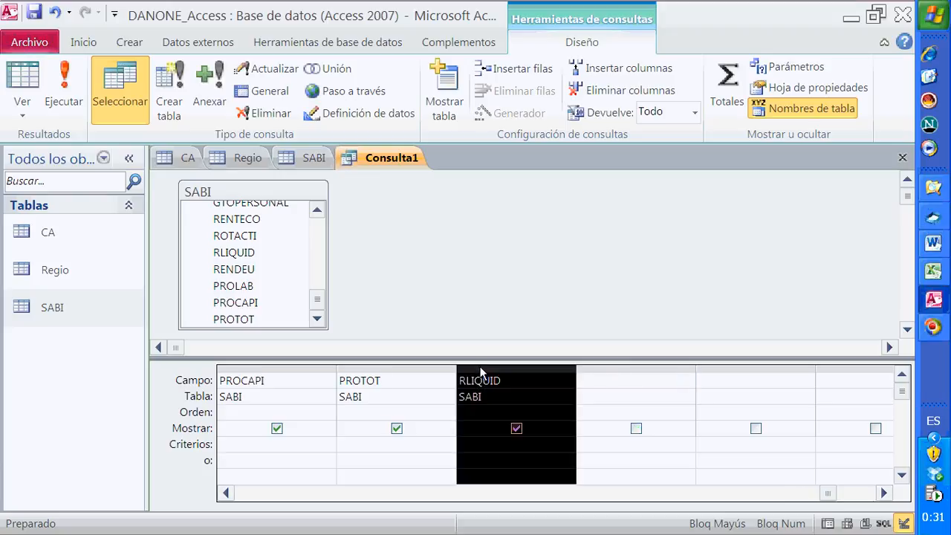
right_click(480, 368)
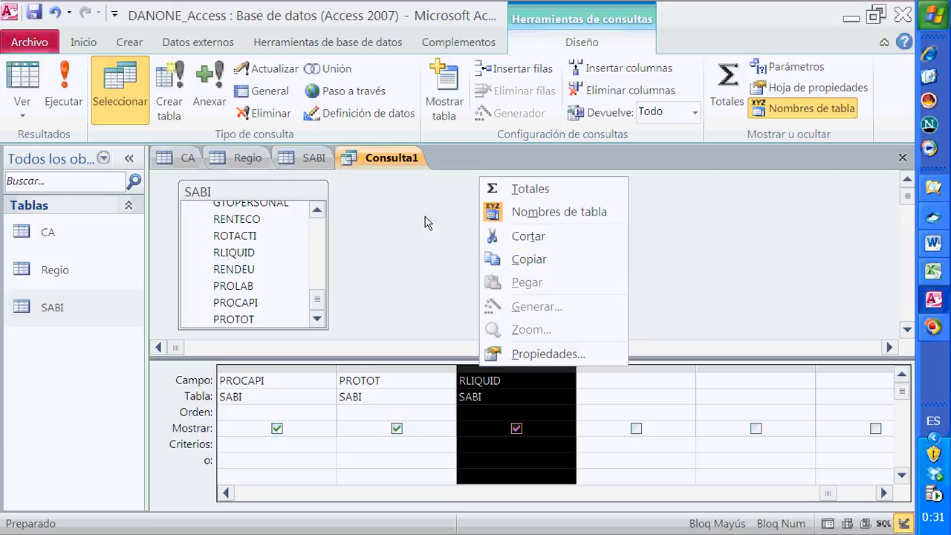
left_click(533, 16)
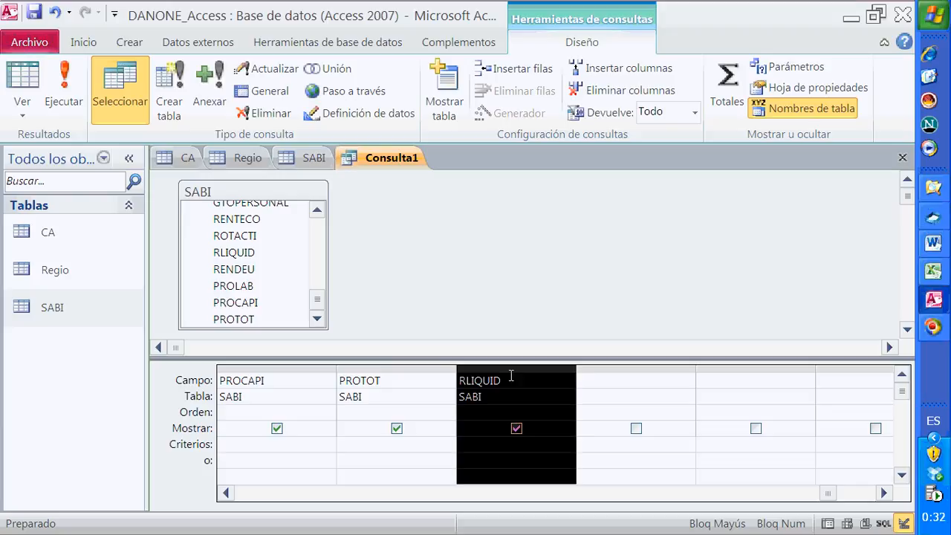
key("Delete")
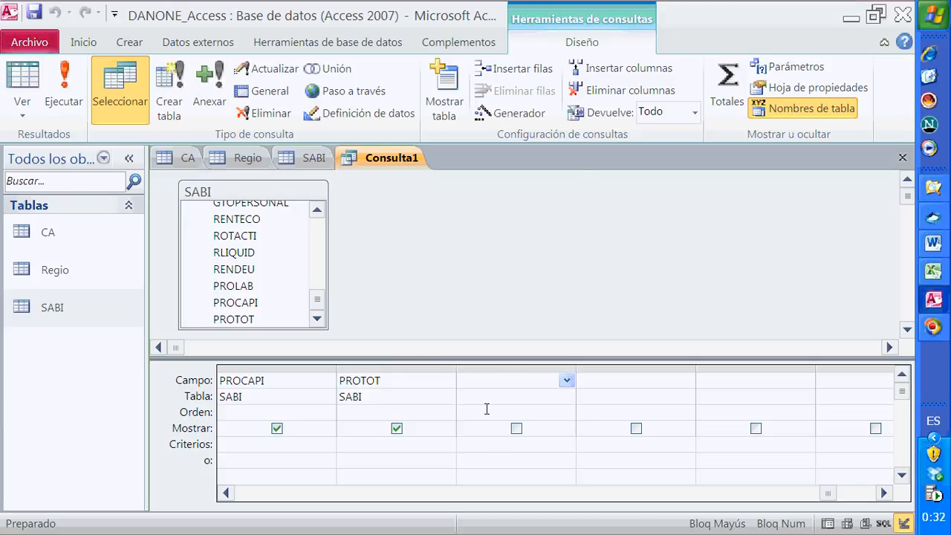
left_click_drag(827, 497, 241, 495)
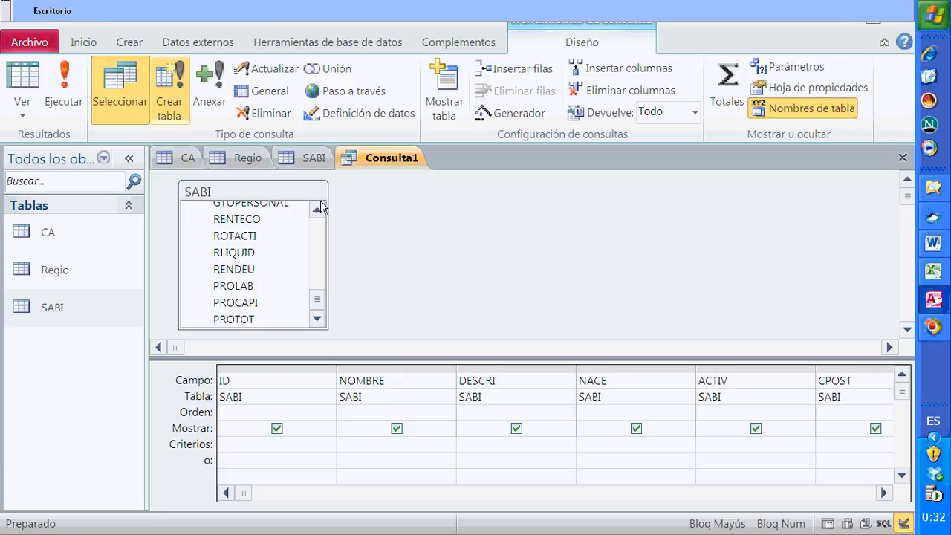
Step: Examine the query's field columns, the Regio and CA tables, and the PROVI column of the SABI table
left_click_drag(318, 299, 321, 224)
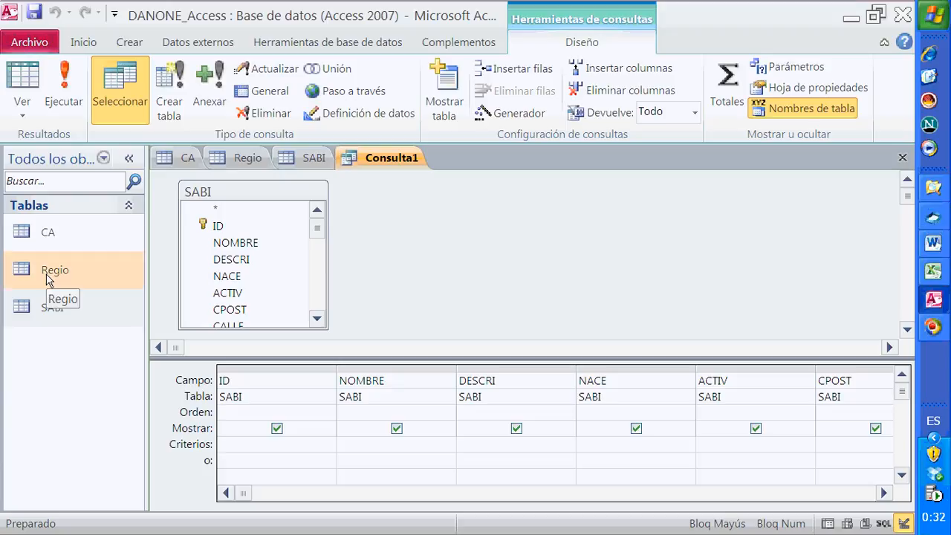
left_click(484, 289)
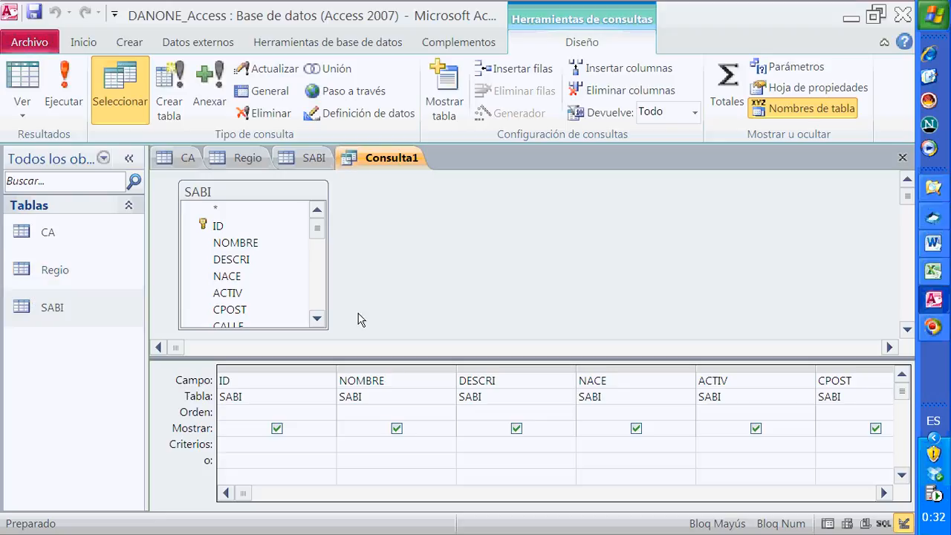
left_click_drag(240, 493, 802, 523)
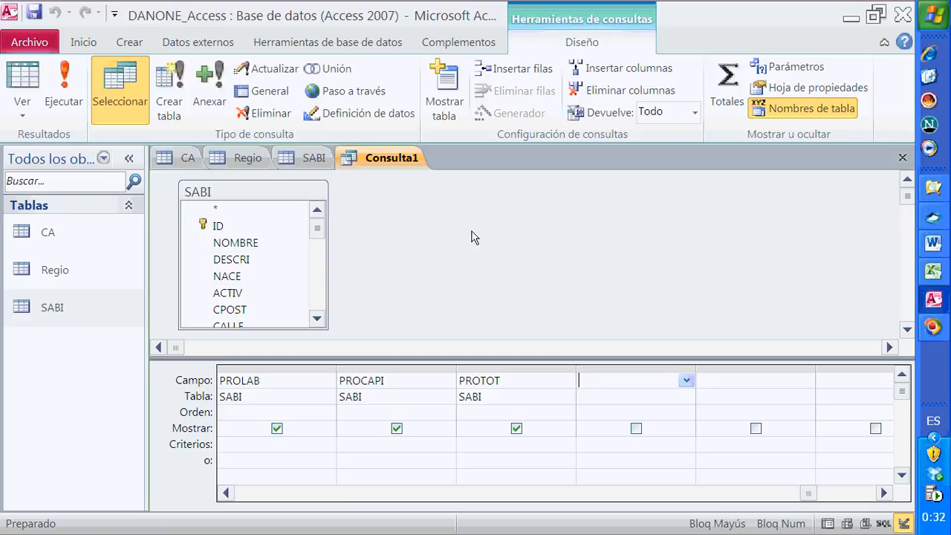
left_click_drag(810, 494, 240, 476)
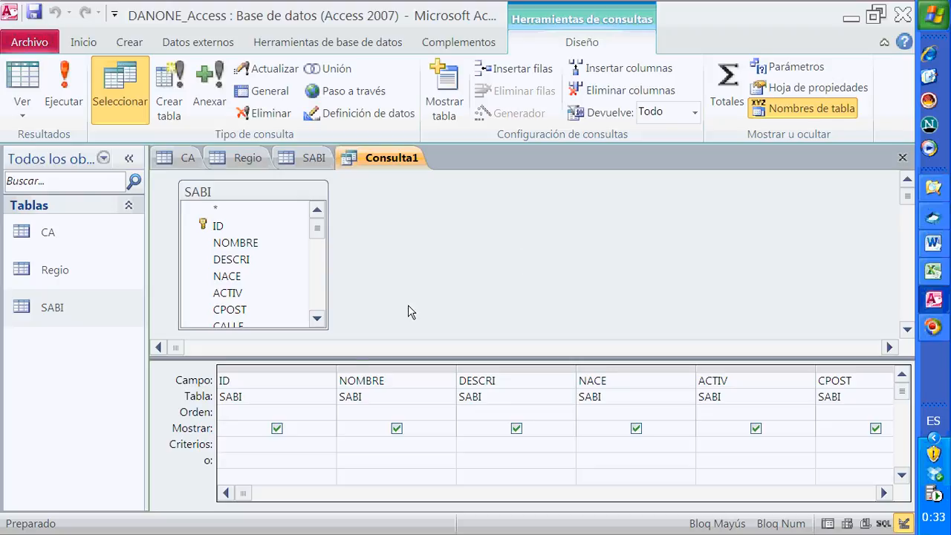
left_click(243, 159)
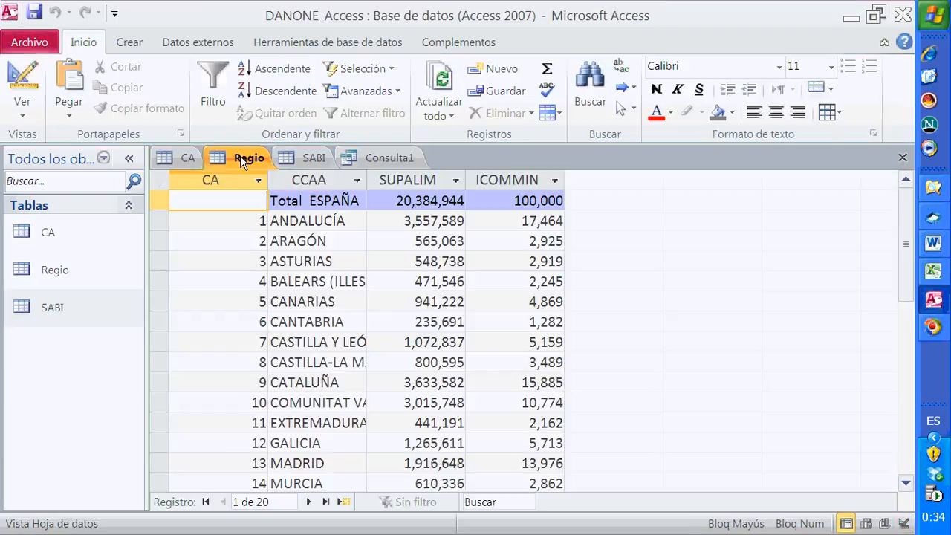
left_click(184, 158)
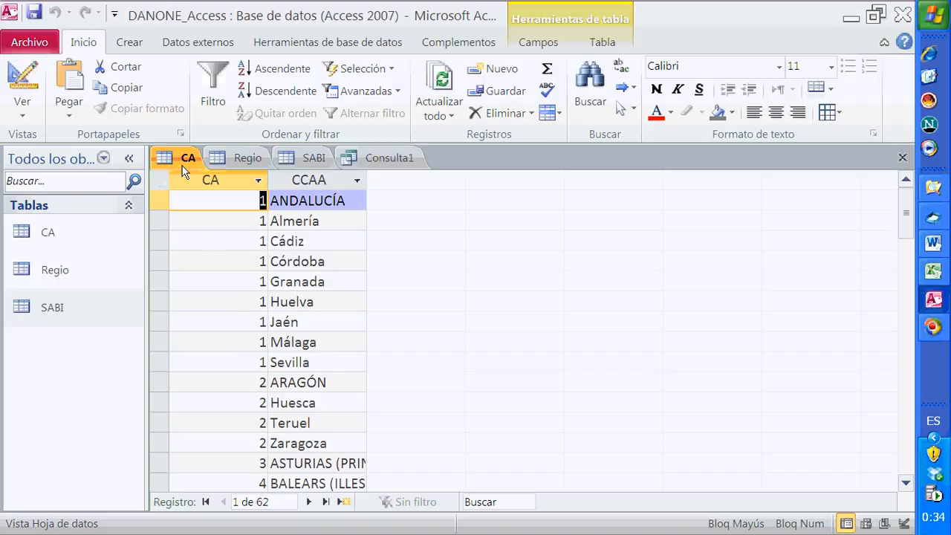
left_click(312, 157)
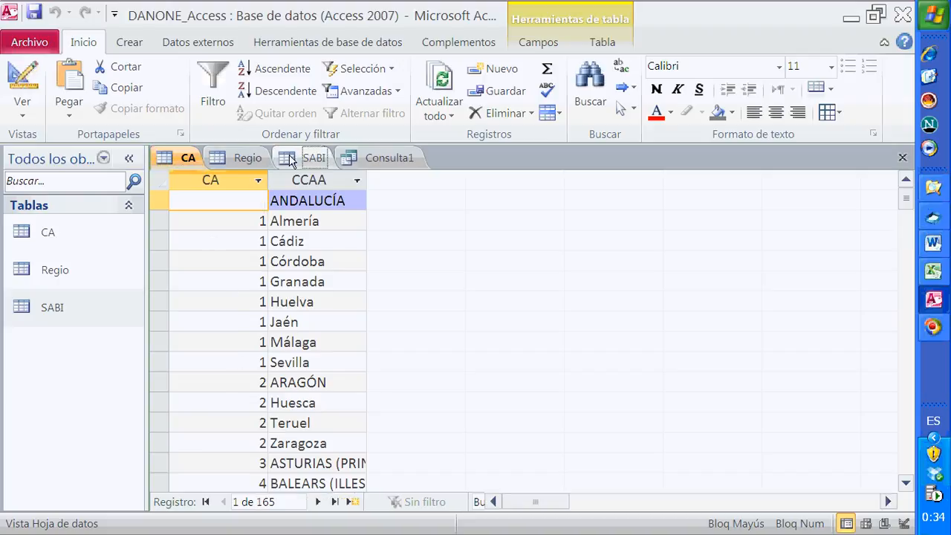
left_click(827, 504)
left_click(392, 181)
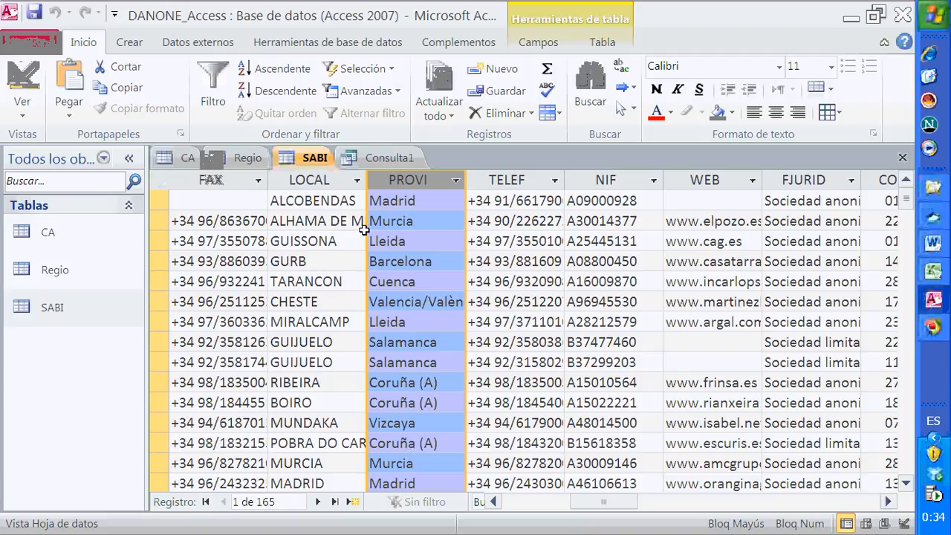
Step: Return to the Consulta1 query design and add the CA table beside SABI
left_click(383, 157)
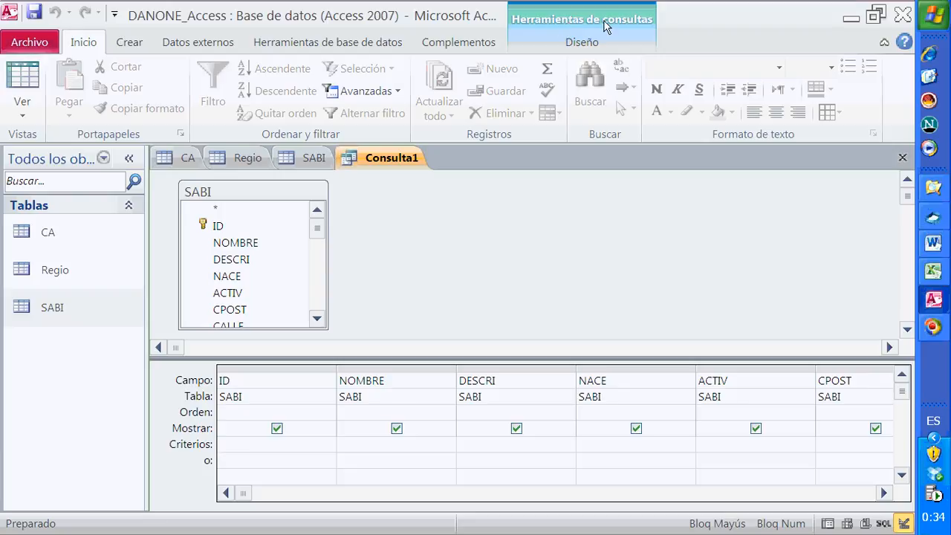
left_click(576, 20)
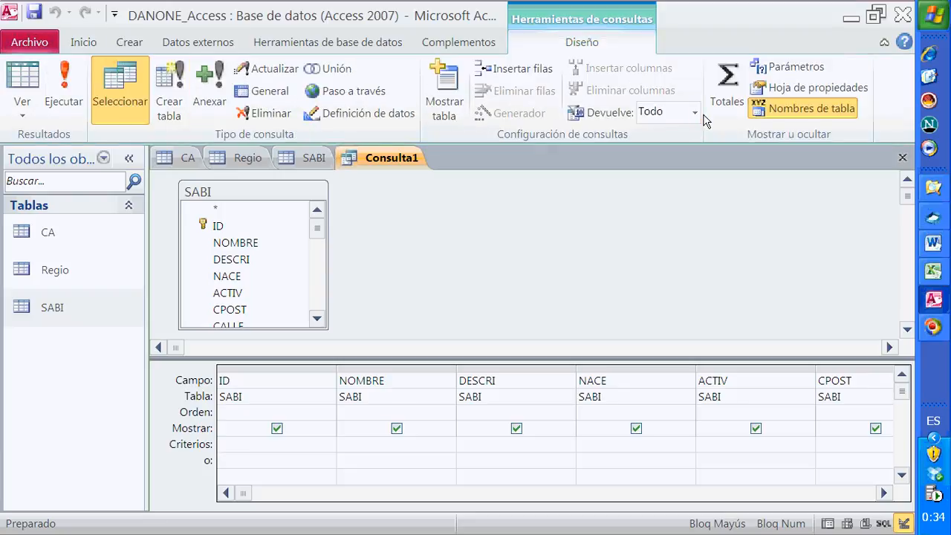
left_click(444, 87)
left_click_drag(411, 235, 485, 159)
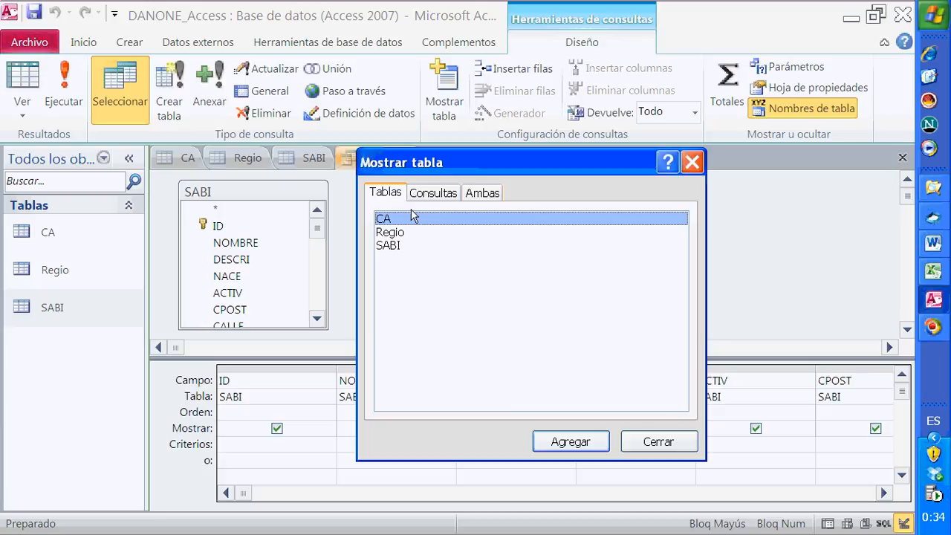
left_click(566, 443)
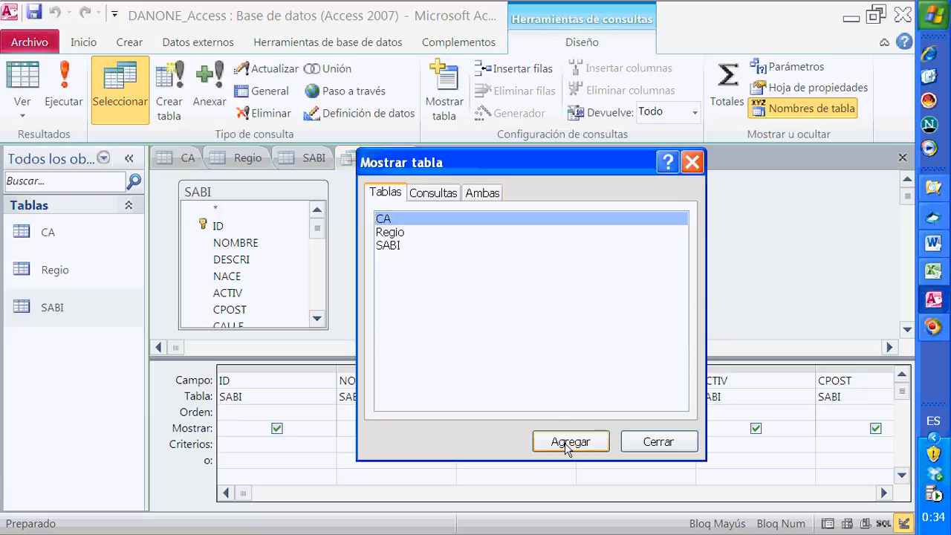
left_click_drag(532, 158, 691, 145)
left_click(815, 427)
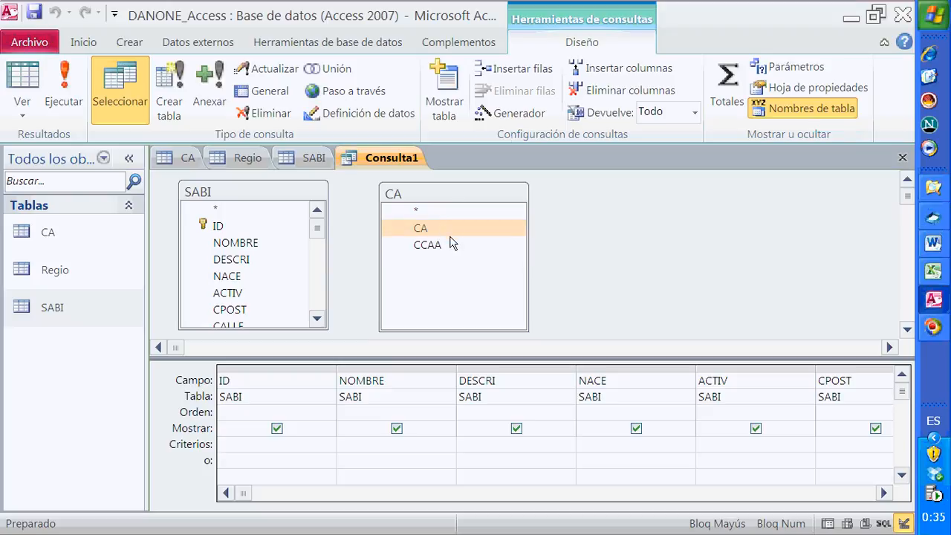
Step: Insert the CA field of the CA table into the query grid between PROVI and TELEF
left_click(884, 493)
left_click(885, 493)
left_click(884, 493)
left_click(884, 493)
left_click(884, 493)
left_click(884, 492)
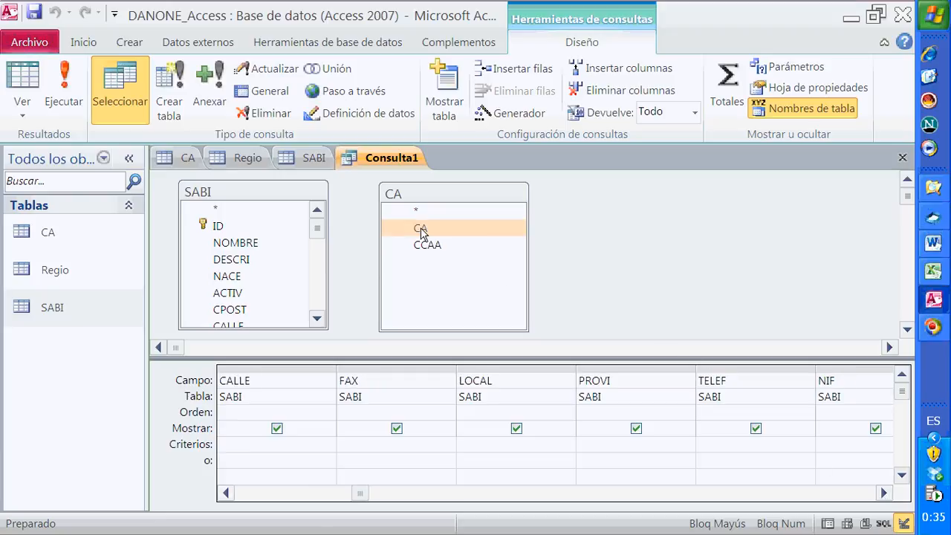
left_click(187, 157)
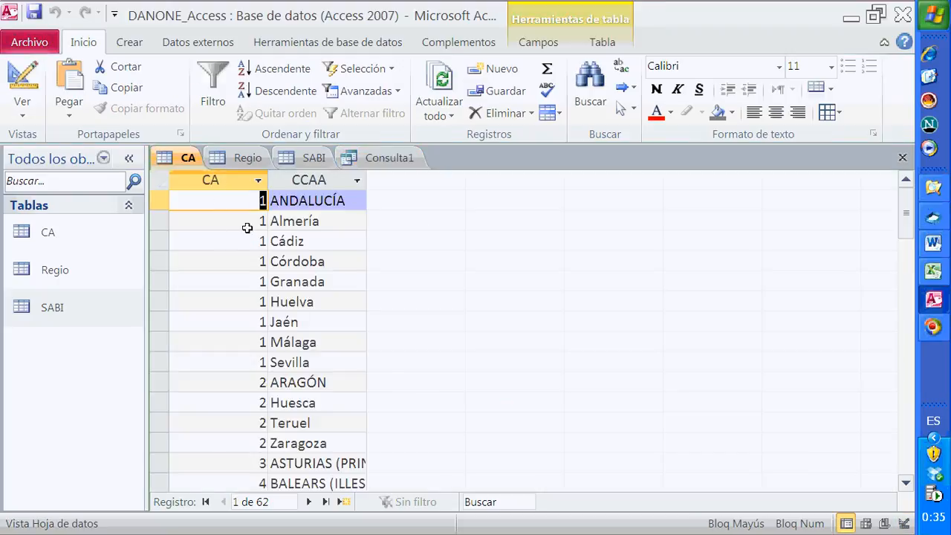
left_click(377, 158)
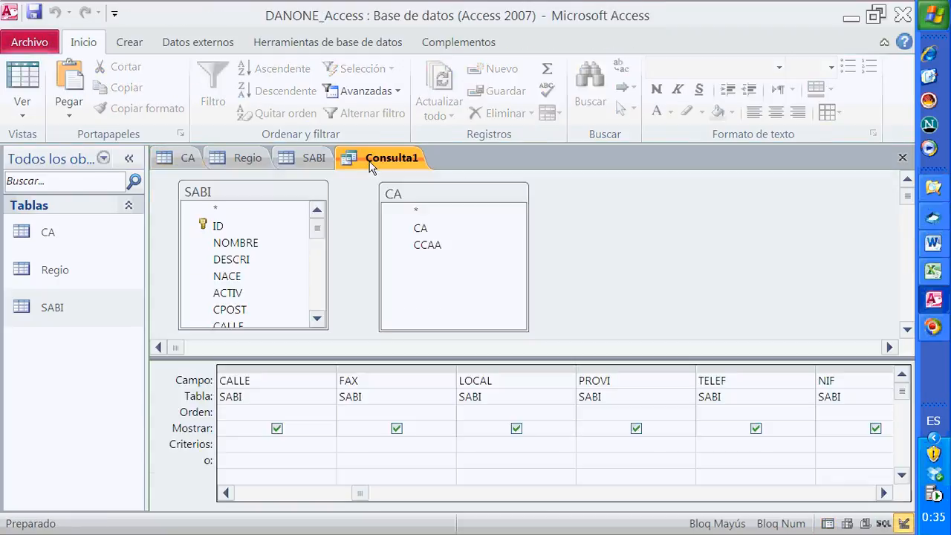
left_click(422, 208)
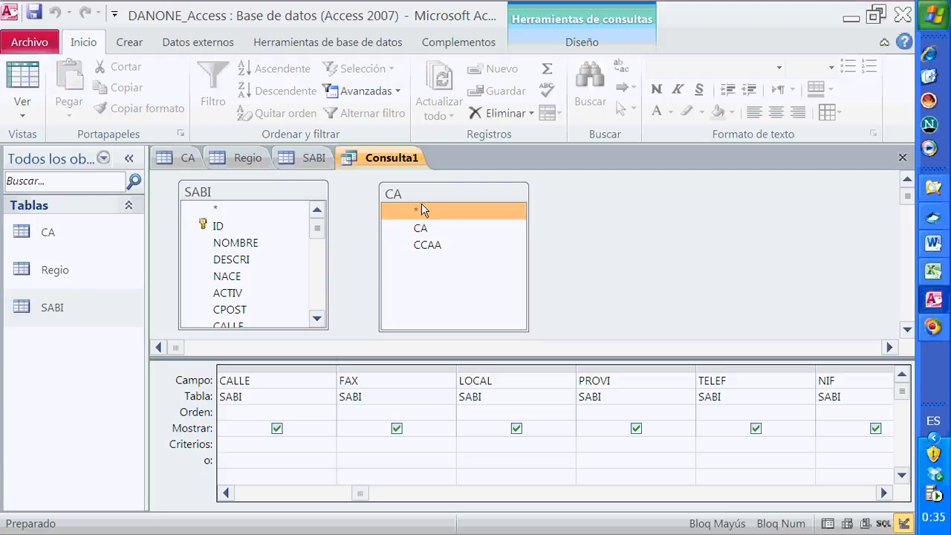
left_click(422, 229)
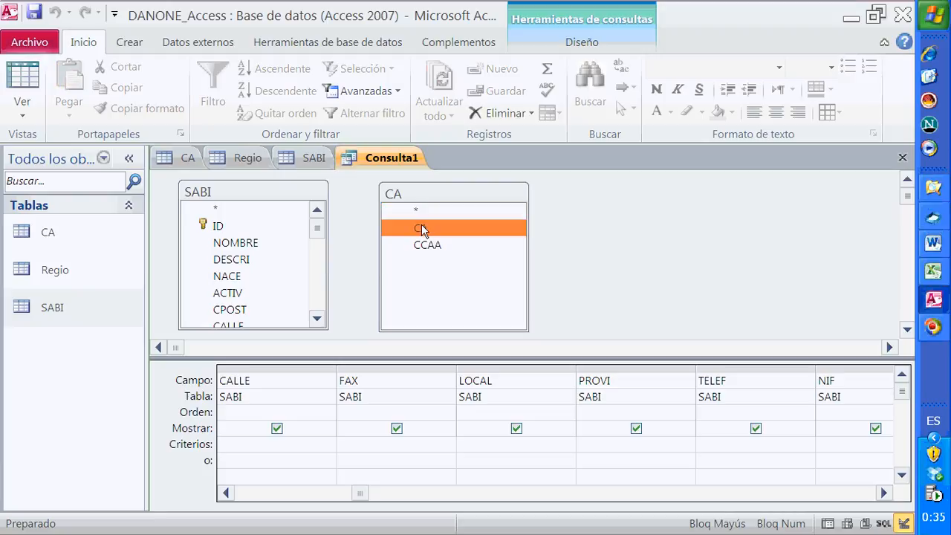
left_click_drag(421, 230, 716, 382)
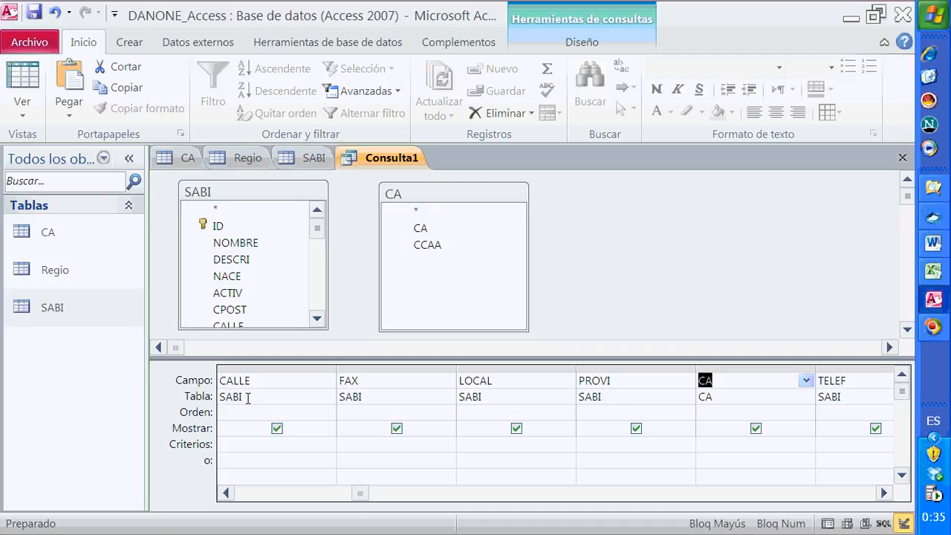
Step: Check which source tables are available for the CA column of the query grid
left_click(717, 398)
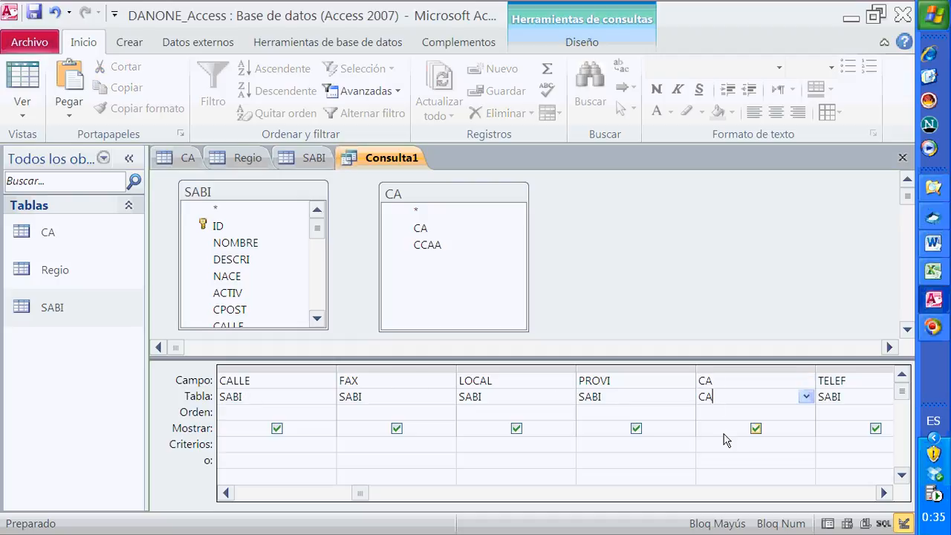
left_click(806, 398)
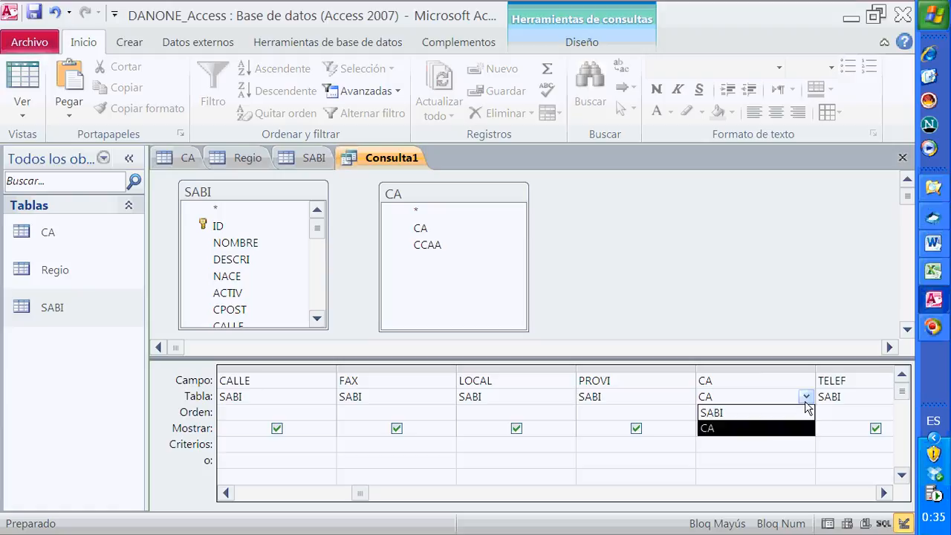
left_click(806, 399)
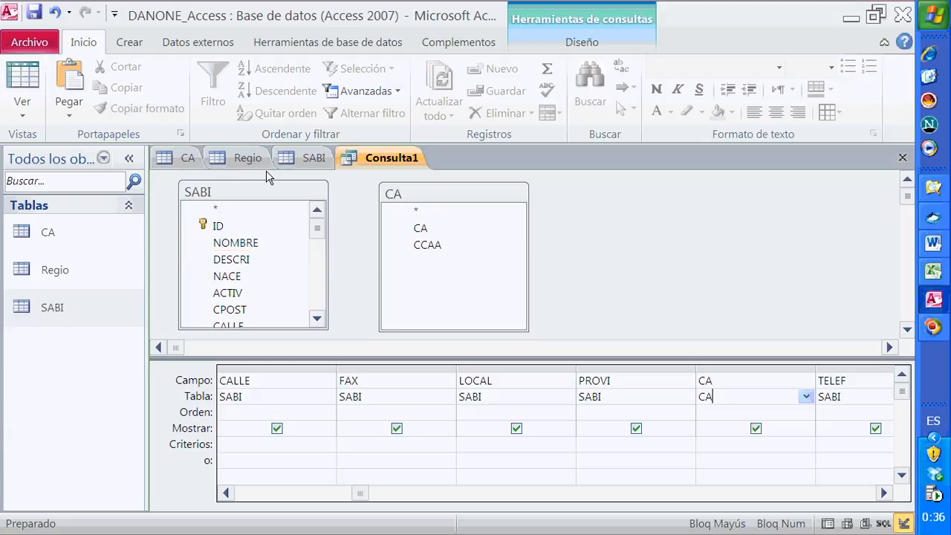
Step: Compare the PROVI column of the SABI table with the CCAA column of the CA table
left_click(311, 157)
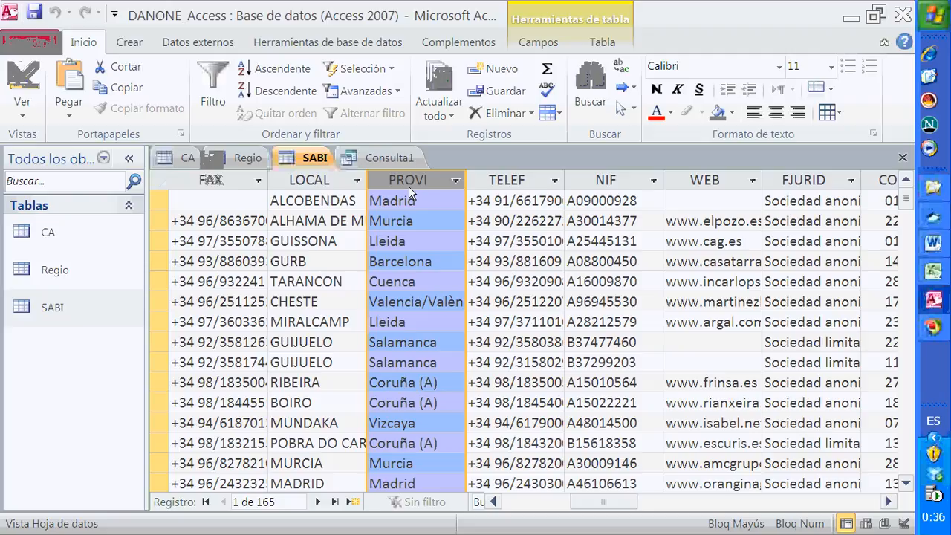
left_click(188, 157)
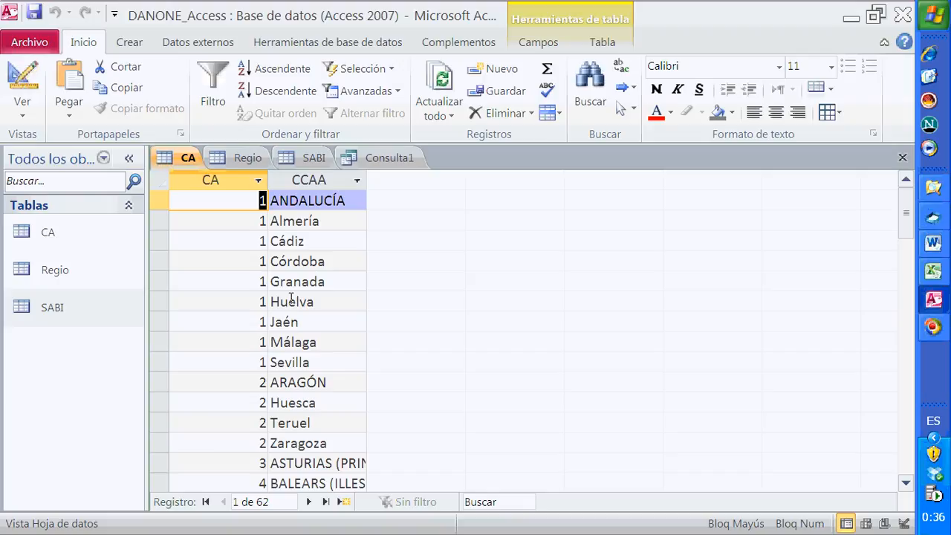
left_click(310, 158)
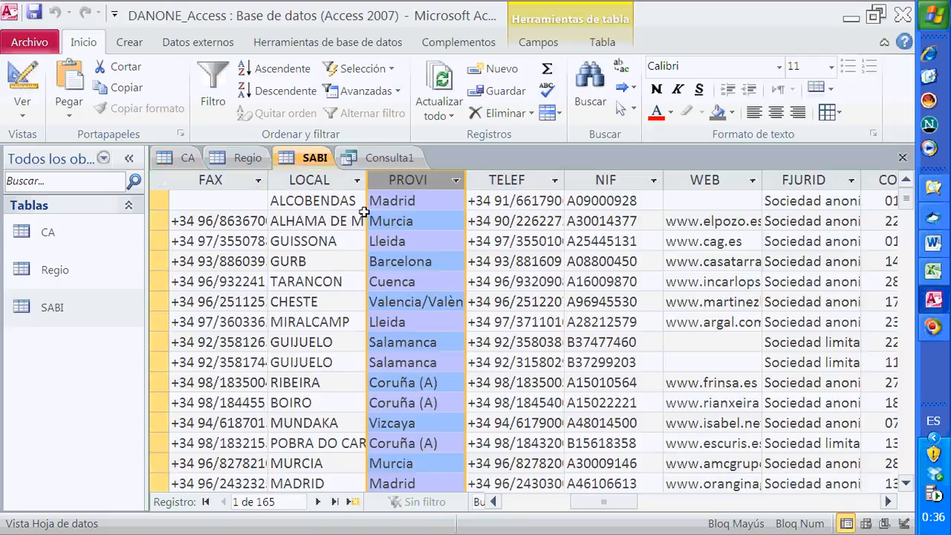
left_click(186, 158)
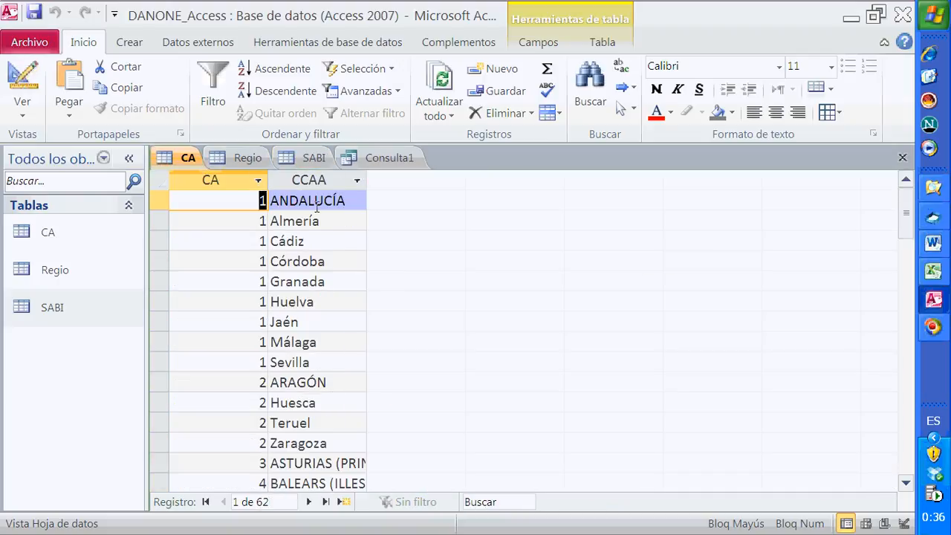
left_click(316, 280)
left_click(310, 185)
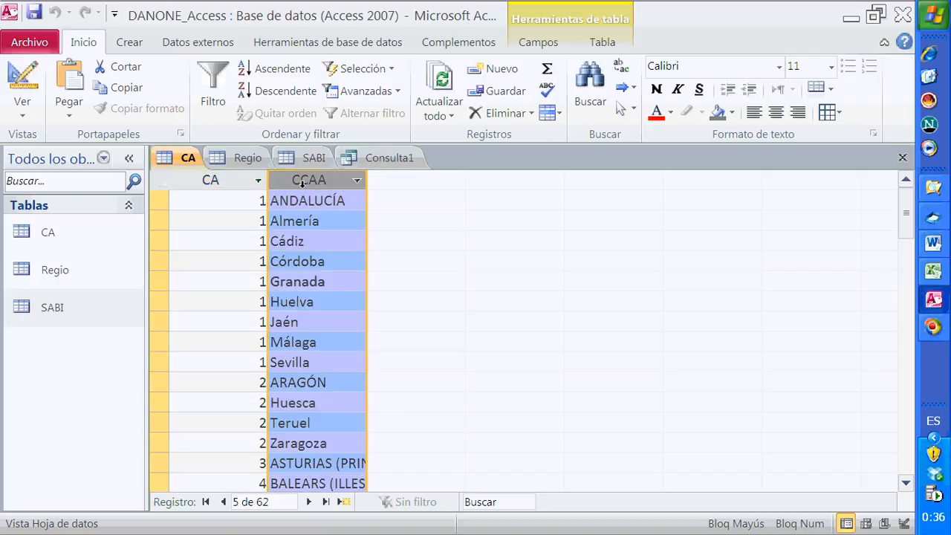
Step: Return to the Consulta1 design and join the PROVI field of SABI to the CA field of the CA table
left_click(382, 160)
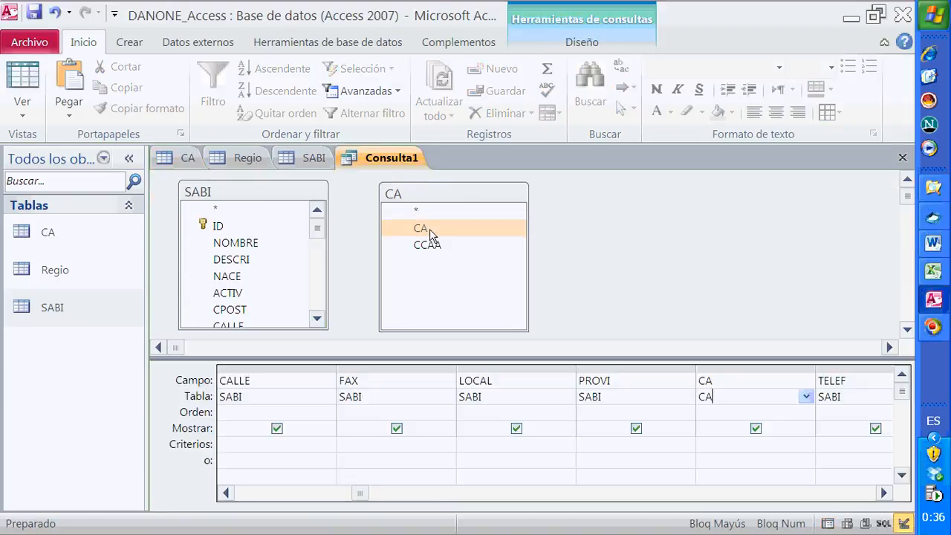
left_click(317, 319)
left_click(317, 321)
left_click(317, 321)
left_click(317, 320)
left_click(317, 320)
left_click(317, 321)
left_click(316, 320)
left_click(317, 320)
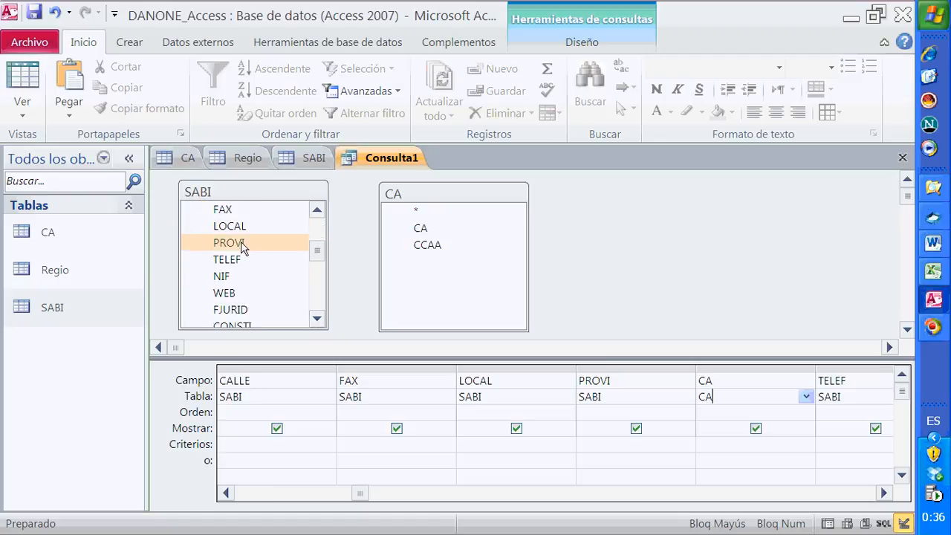
left_click(414, 228)
left_click(317, 319)
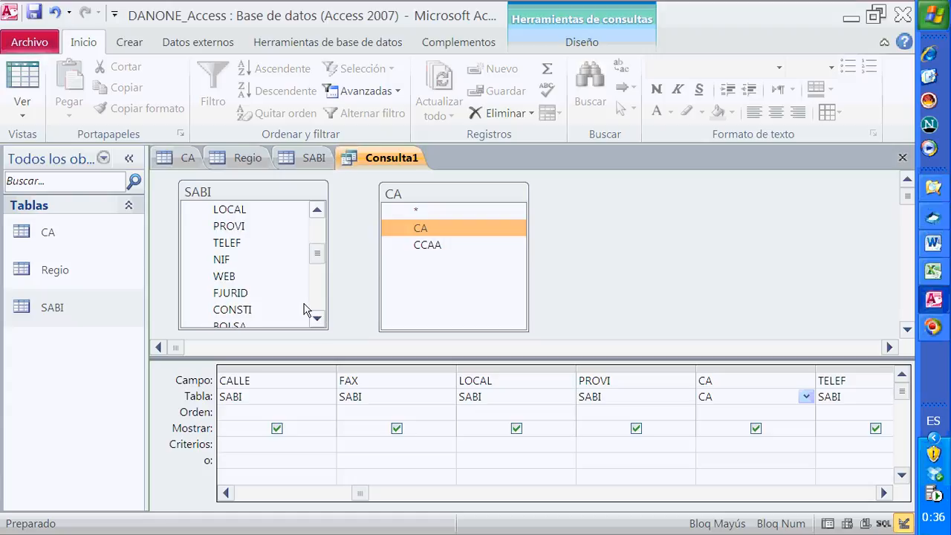
left_click(228, 227)
left_click_drag(227, 226, 419, 229)
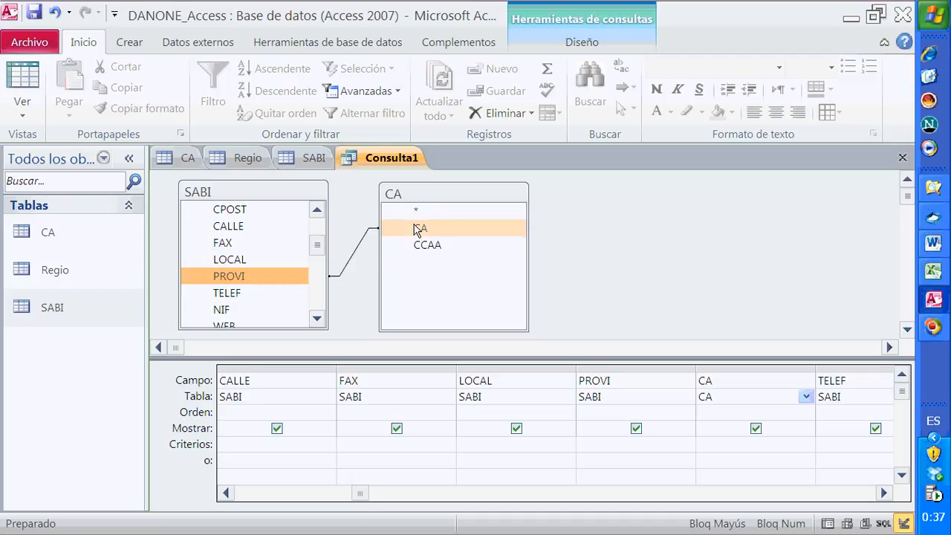
Step: Inspect the join between SABI and CA, and check SABI's PROVI values against the CCAA province names in the CA table
left_click(317, 319)
left_click(316, 319)
left_click(317, 319)
left_click(239, 228)
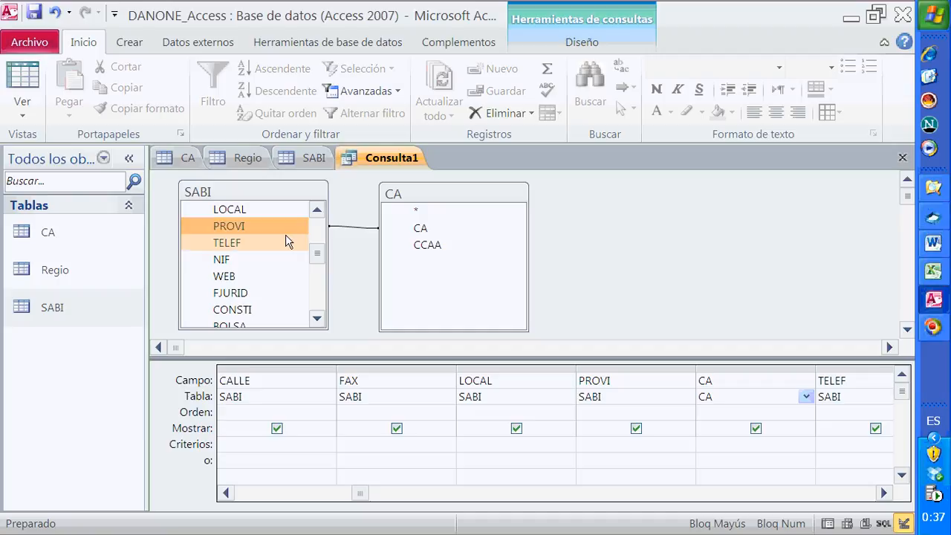
left_click(346, 229)
left_click(348, 228)
left_click(171, 162)
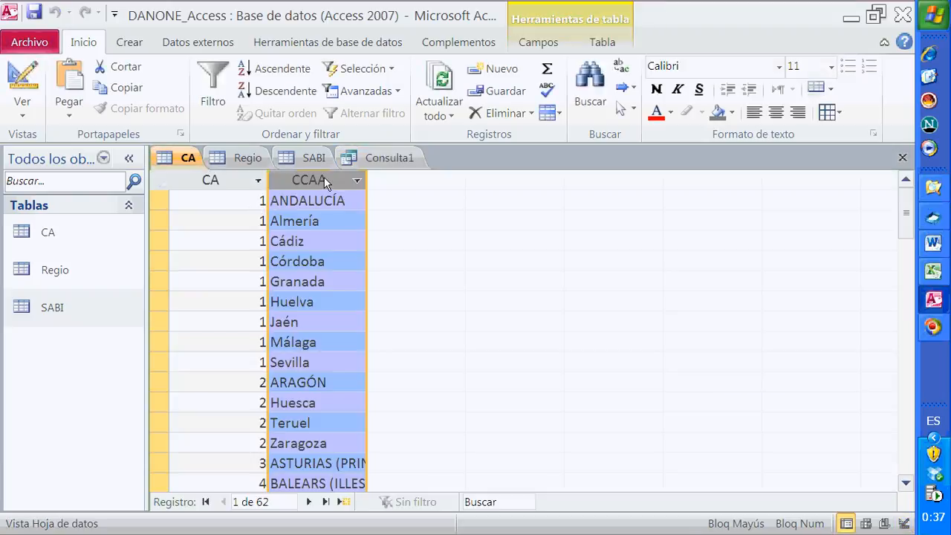
left_click(289, 162)
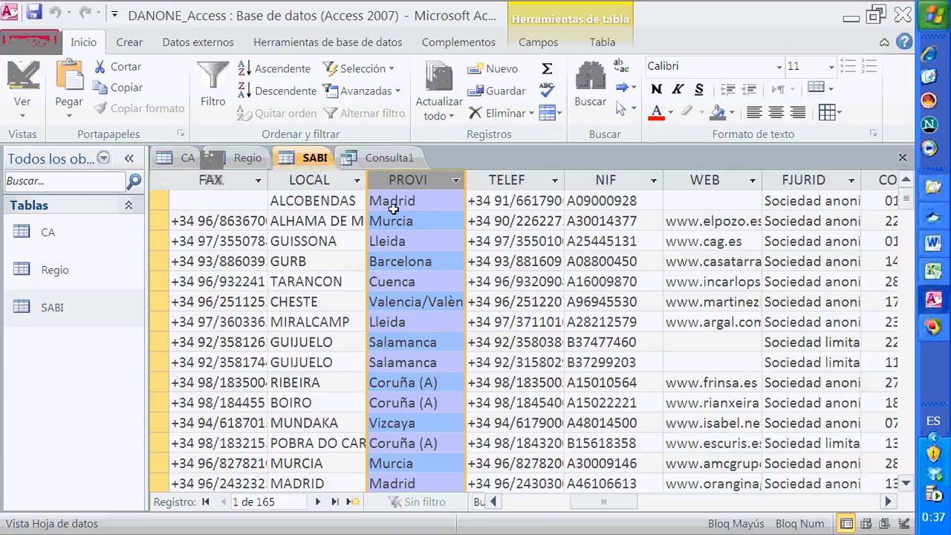
left_click(195, 161)
scroll(340, 281, "down", 6)
scroll(326, 335, "down", 3)
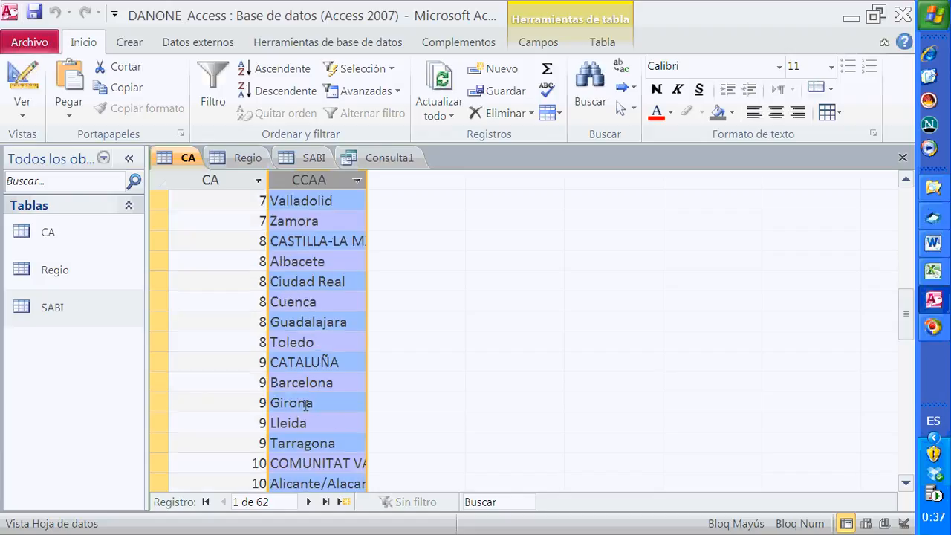
Step: In Consulta1, delete the join to the CA field and join SABI's PROVI field to CCAA of the CA table instead
left_click(396, 157)
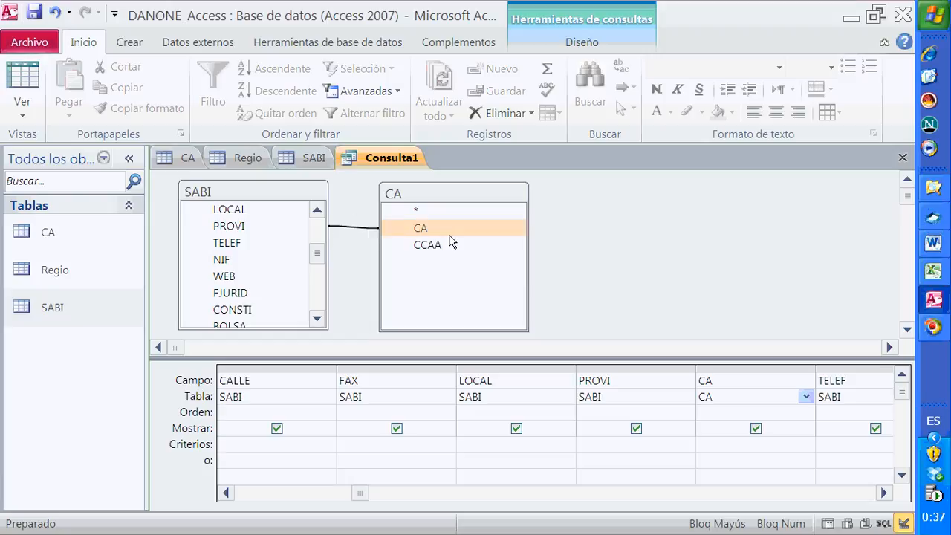
right_click(350, 225)
left_click(411, 262)
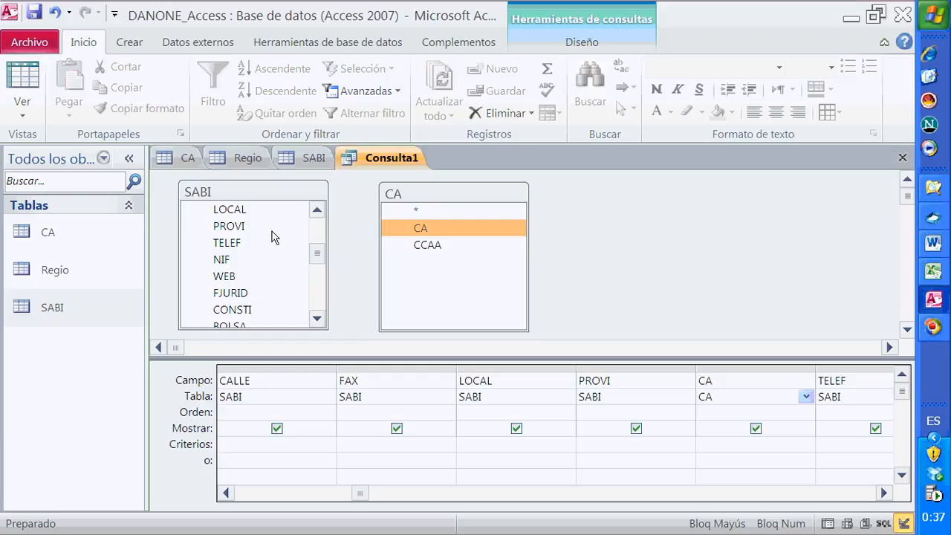
left_click_drag(241, 228, 425, 249)
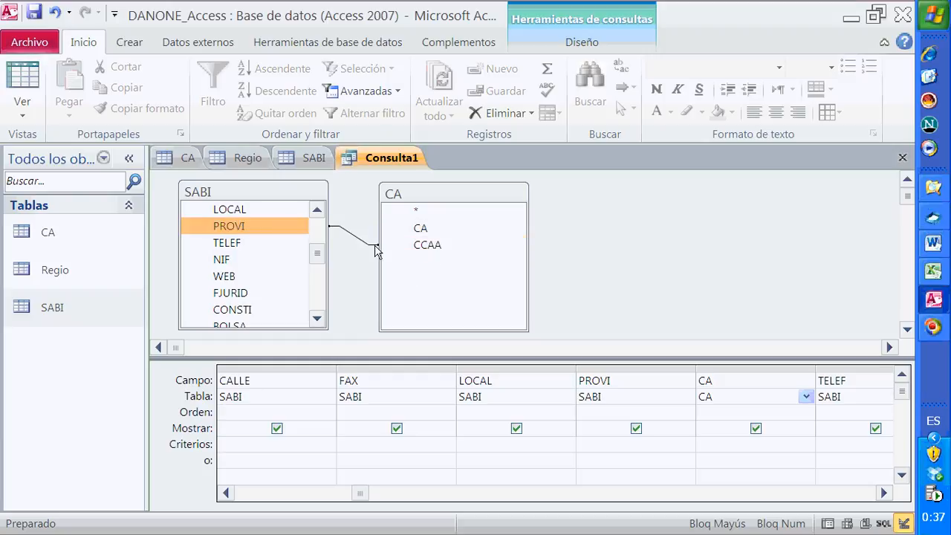
left_click(417, 214)
left_click(312, 213)
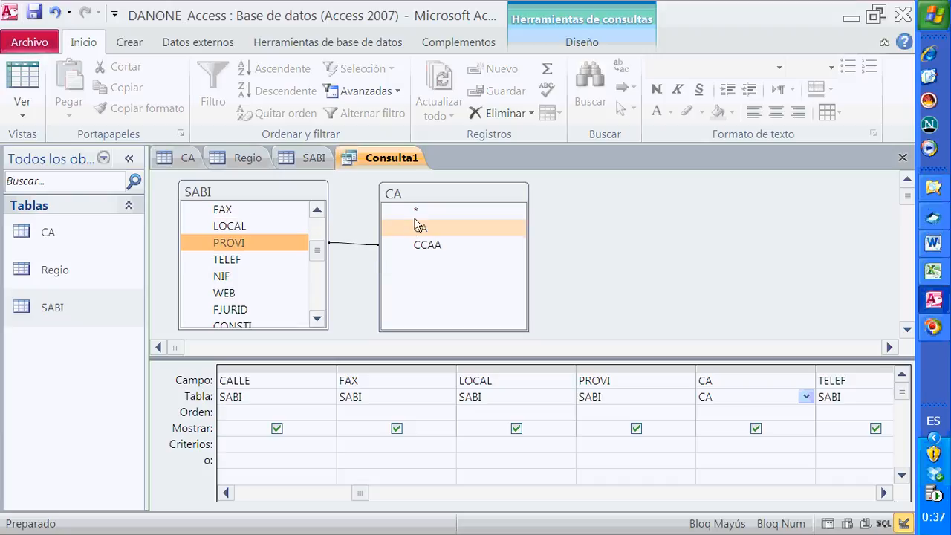
left_click_drag(417, 196, 419, 197)
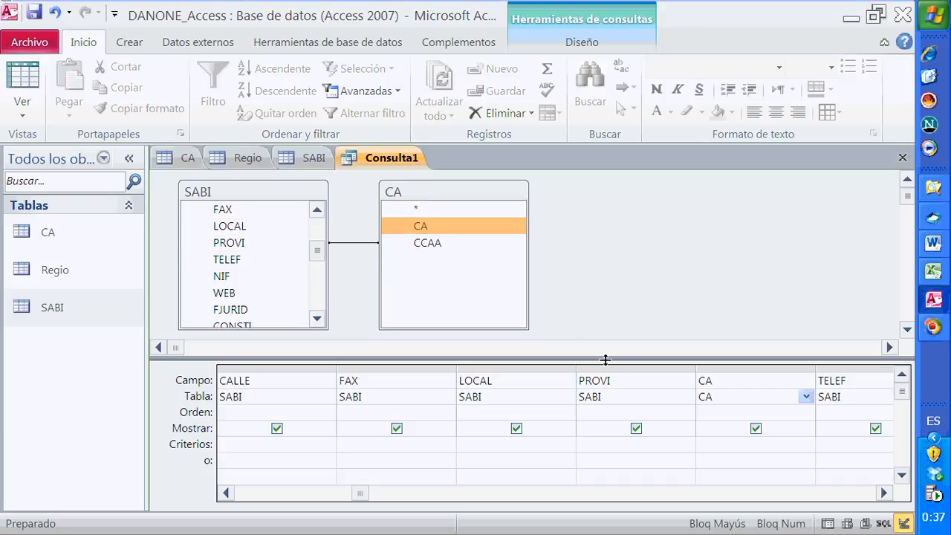
Step: Go to the last record of the SABI table to check how many records it holds
left_click(260, 258)
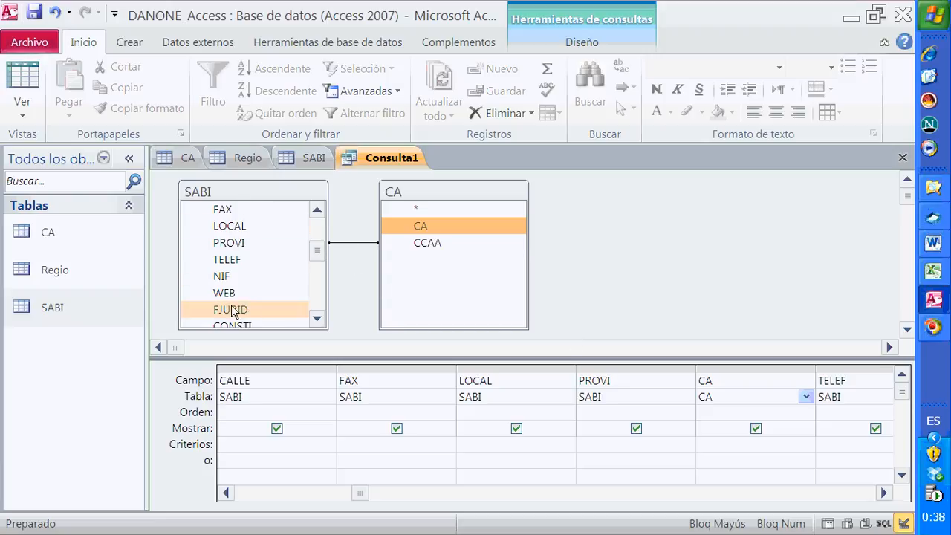
left_click(312, 158)
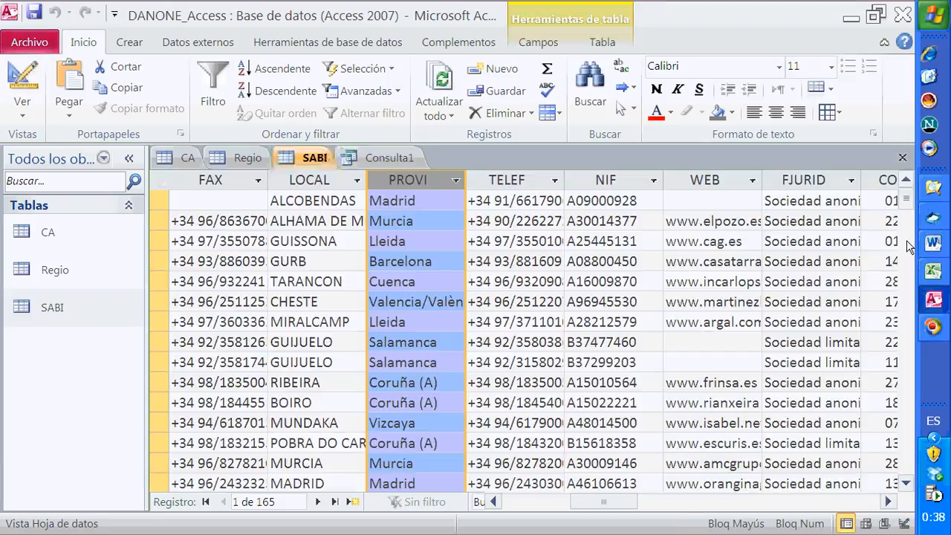
left_click_drag(906, 205, 908, 455)
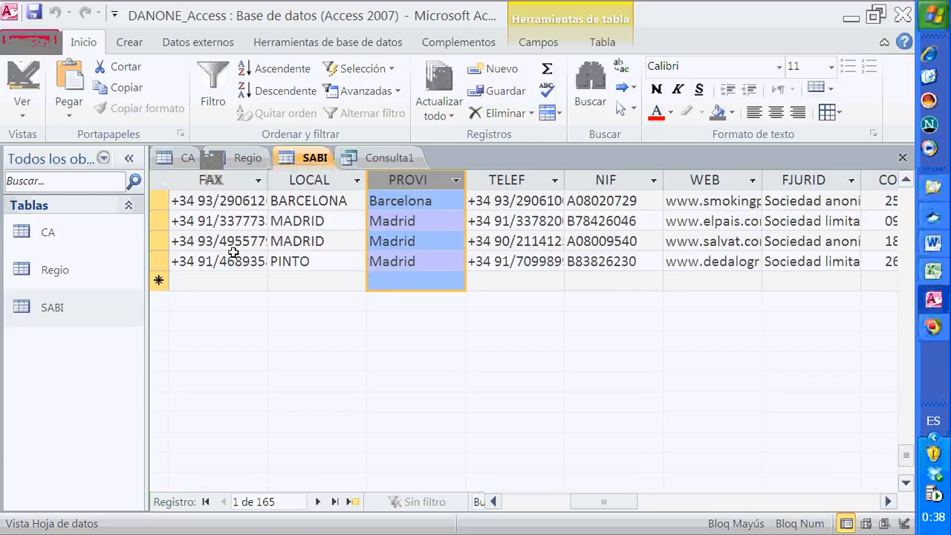
left_click(233, 254)
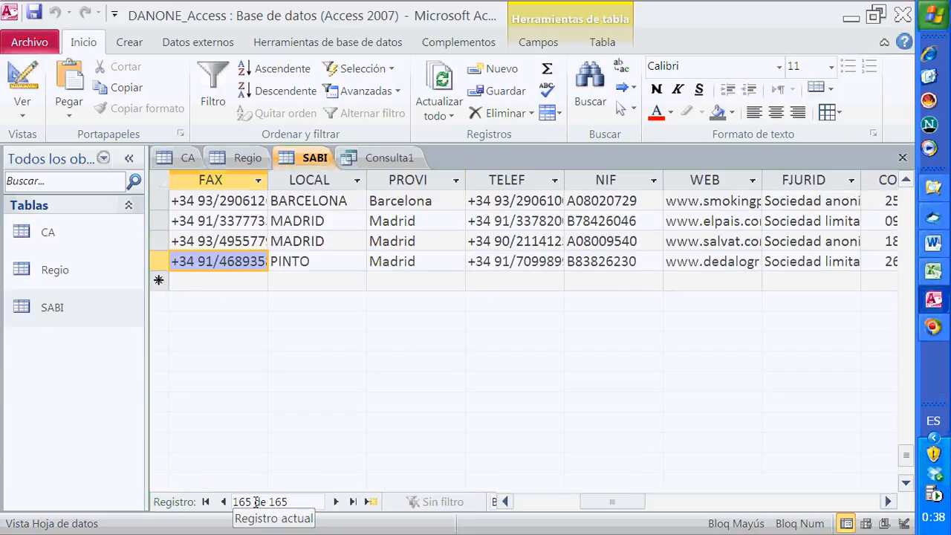
Step: Return to the Consulta1 design and run the query
left_click(385, 159)
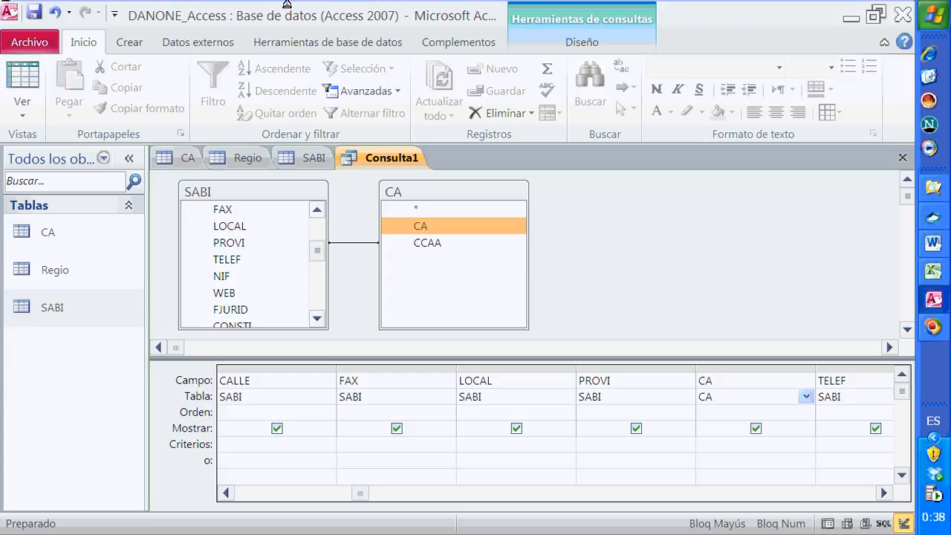
left_click(579, 21)
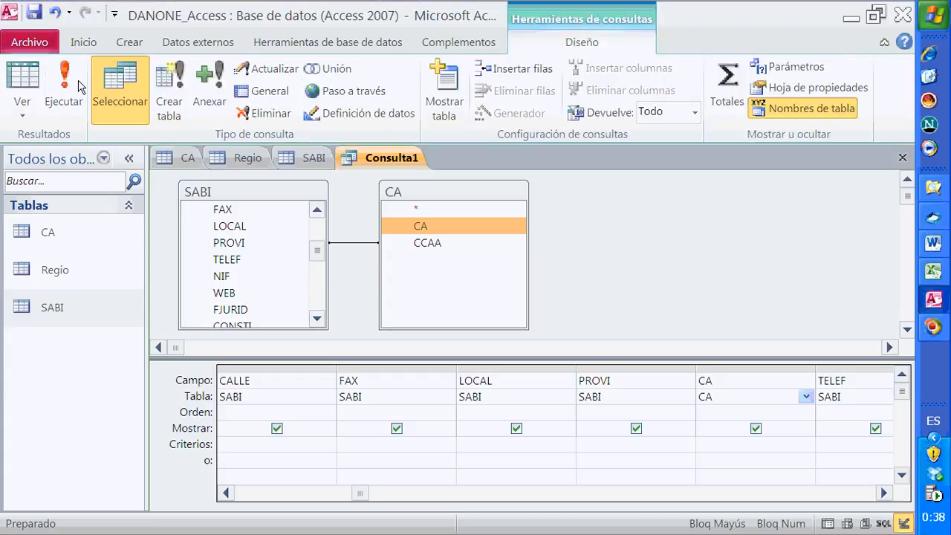
left_click(63, 101)
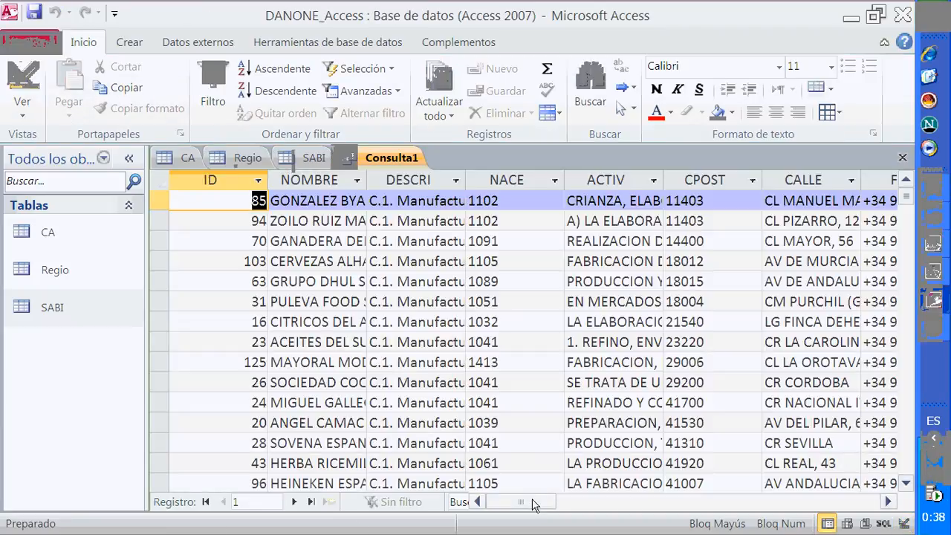
Step: Locate the CA column beside PROVI in the query results and narrow it slightly
left_click_drag(530, 505, 578, 506)
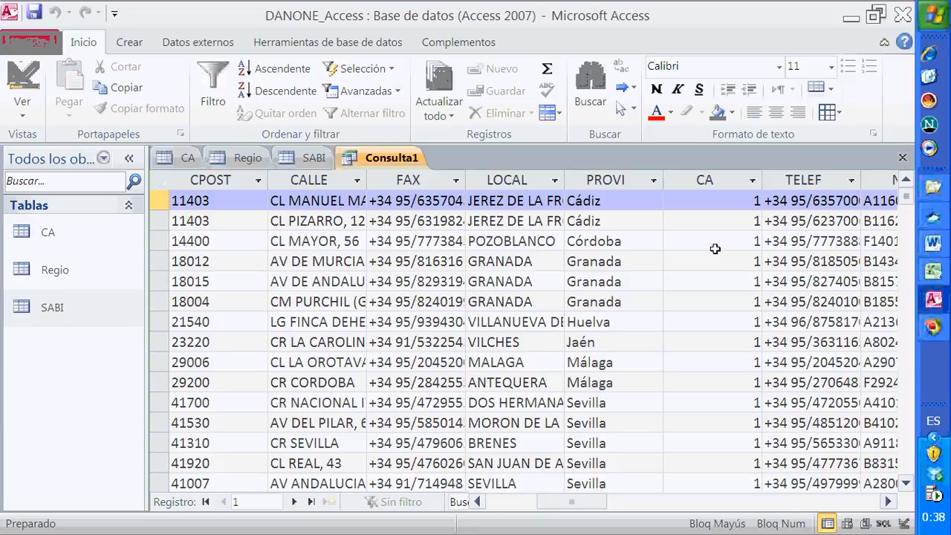
left_click(686, 201)
left_click(686, 221)
left_click(685, 241)
left_click(686, 260)
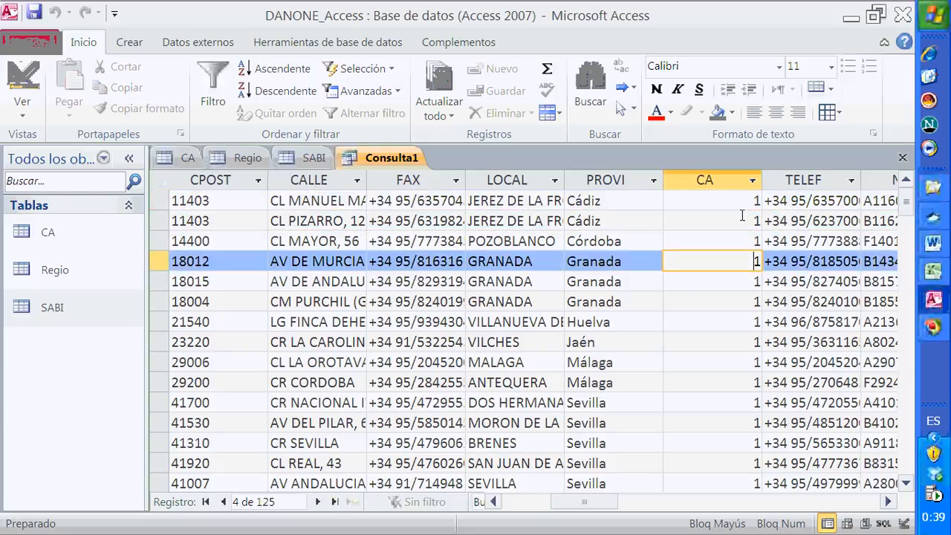
left_click_drag(761, 182, 746, 182)
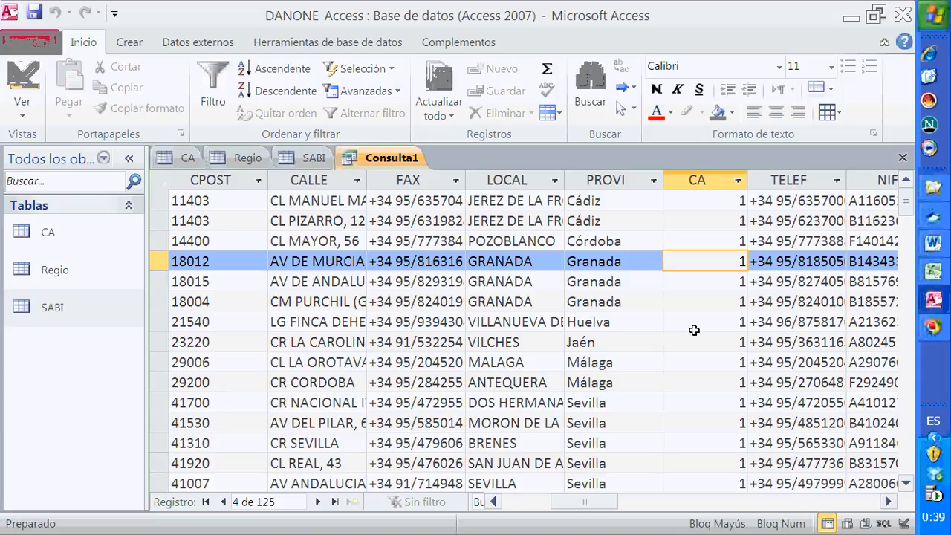
Step: Examine the CA codes assigned to each PROVI value down to the last records of the query results
left_click(692, 342)
left_click(692, 403)
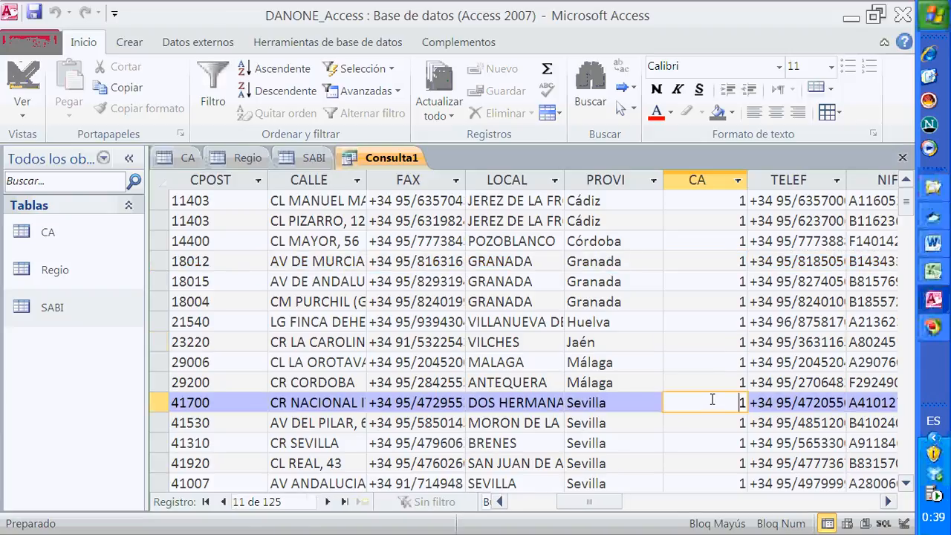
scroll(712, 402, "down", 2)
scroll(712, 402, "down", 4)
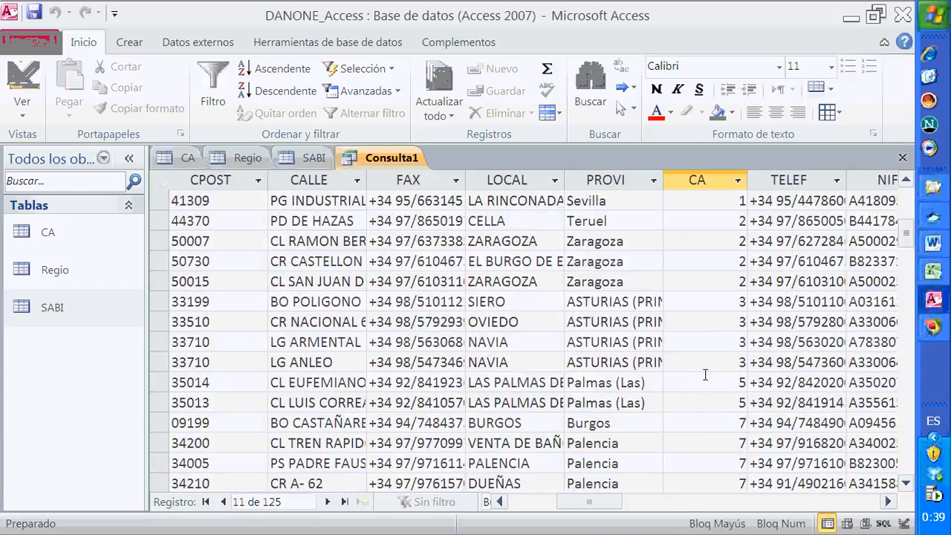
scroll(686, 346, "up", 1)
scroll(686, 346, "down", 6)
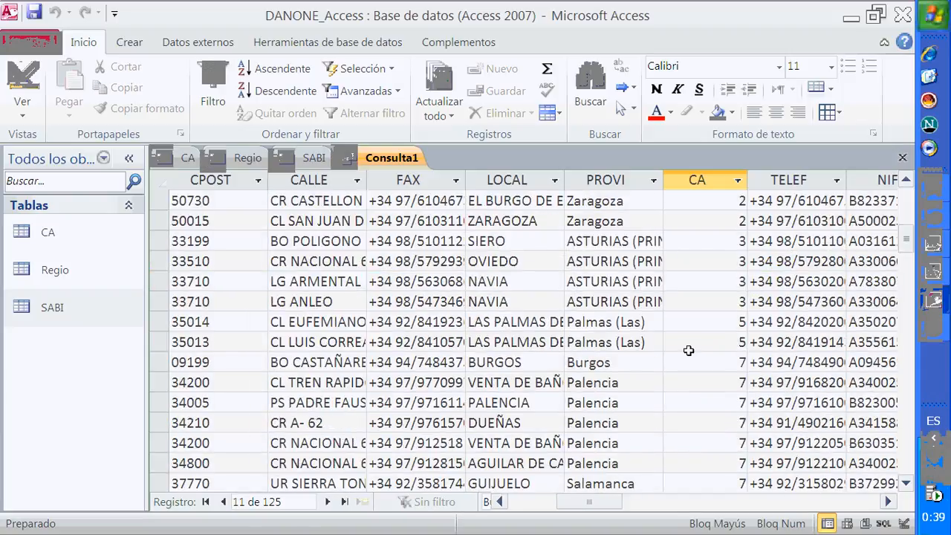
left_click_drag(906, 266, 901, 446)
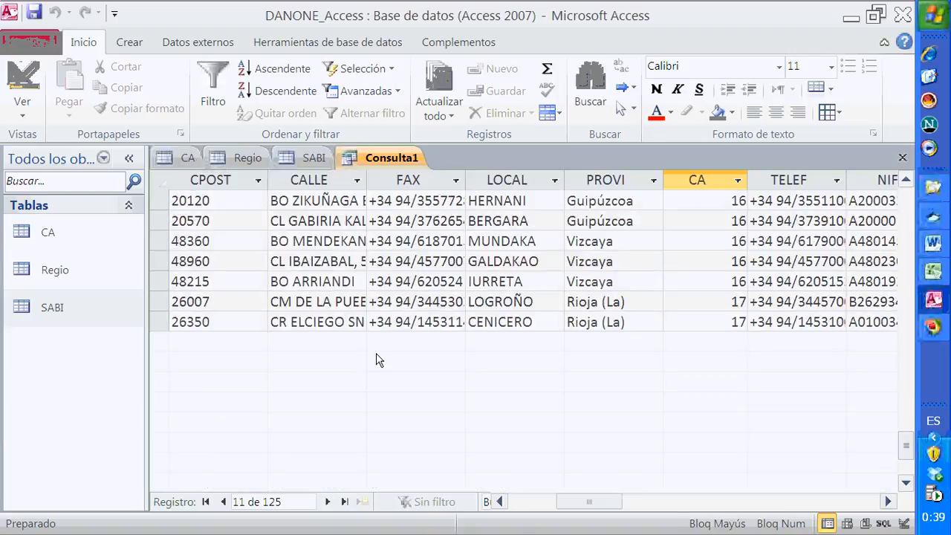
Step: Compare the record count of the query results with that of the SABI table, and return to the query's CA column
left_click(311, 319)
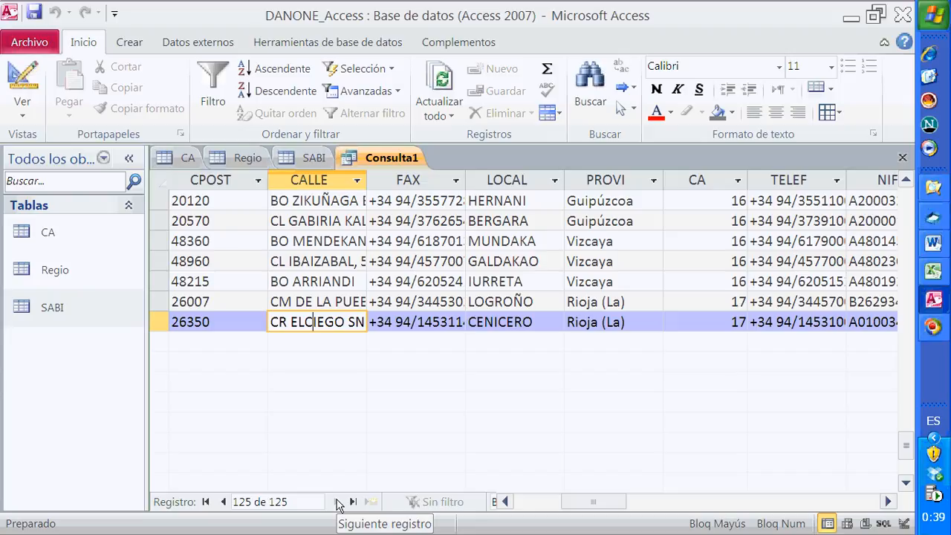
left_click(315, 166)
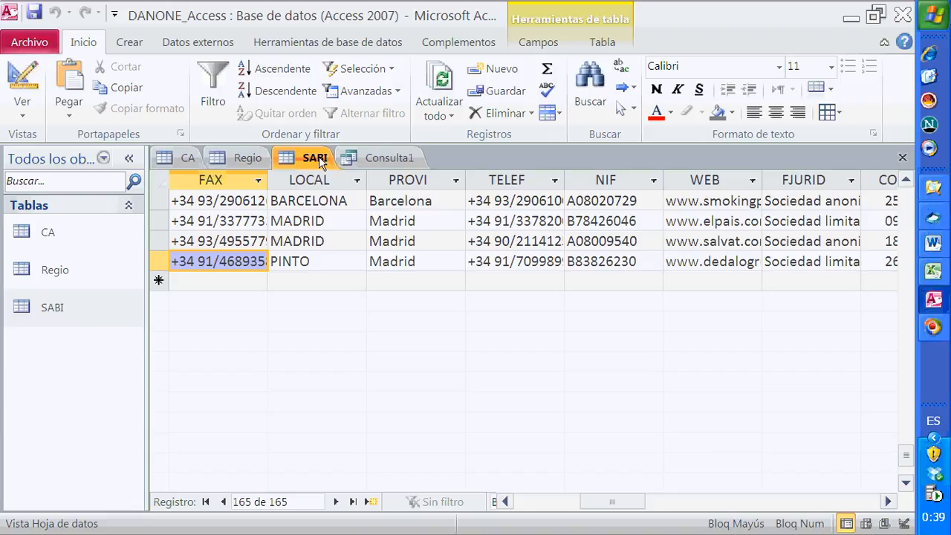
left_click(388, 158)
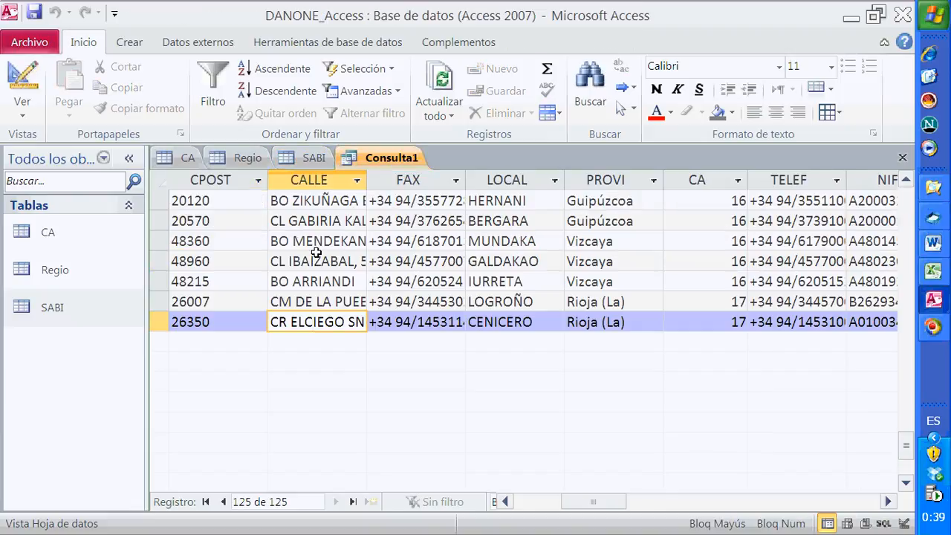
left_click(675, 503)
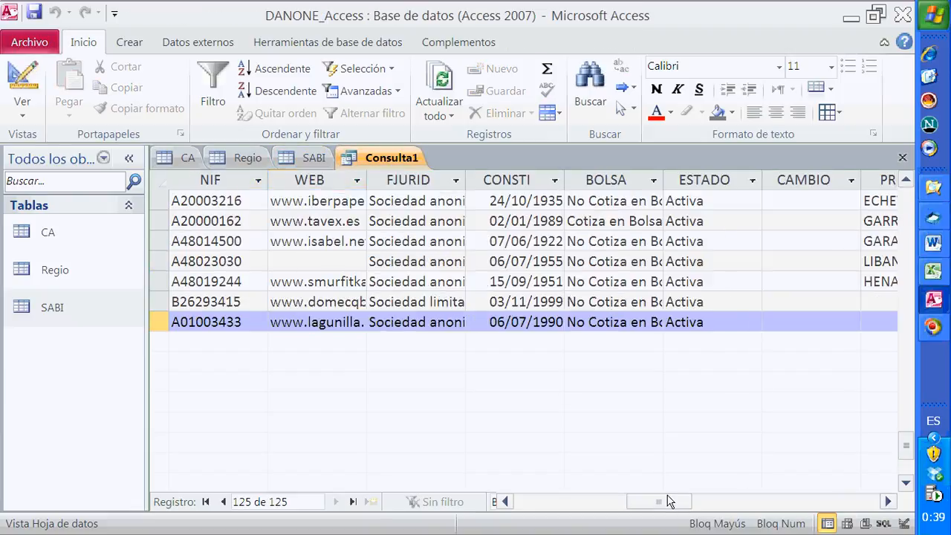
left_click_drag(654, 506, 621, 509)
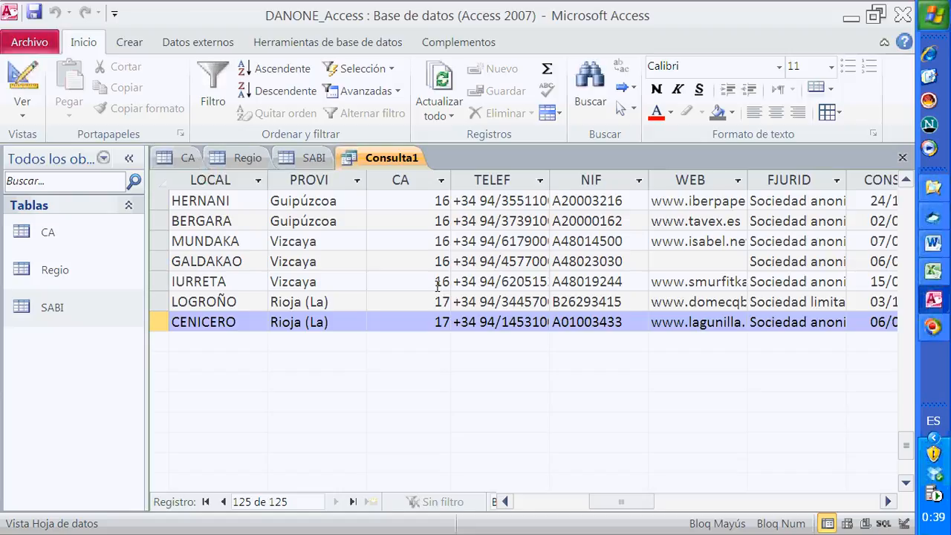
Step: Return to the Consulta1 design and select the join line between SABI's PROVI and CA's CCAA
left_click(21, 87)
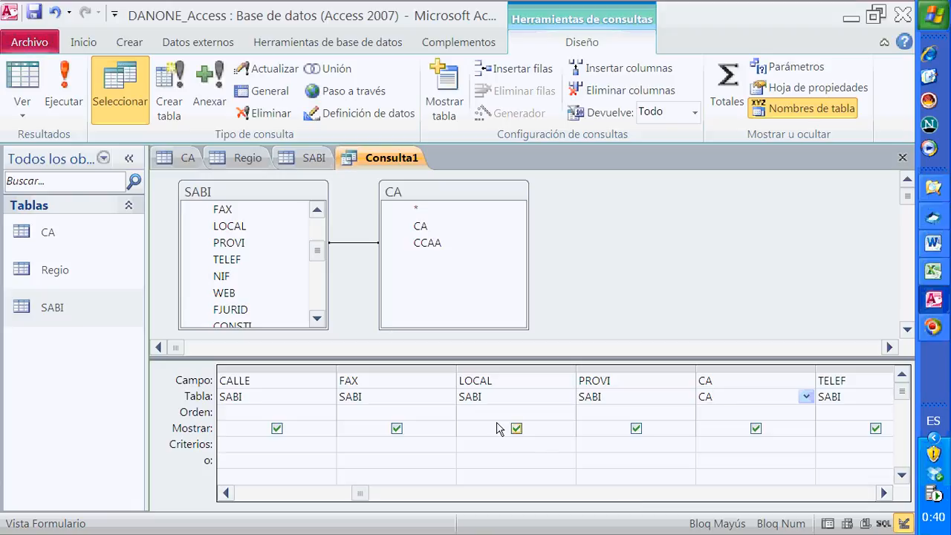
left_click(344, 243)
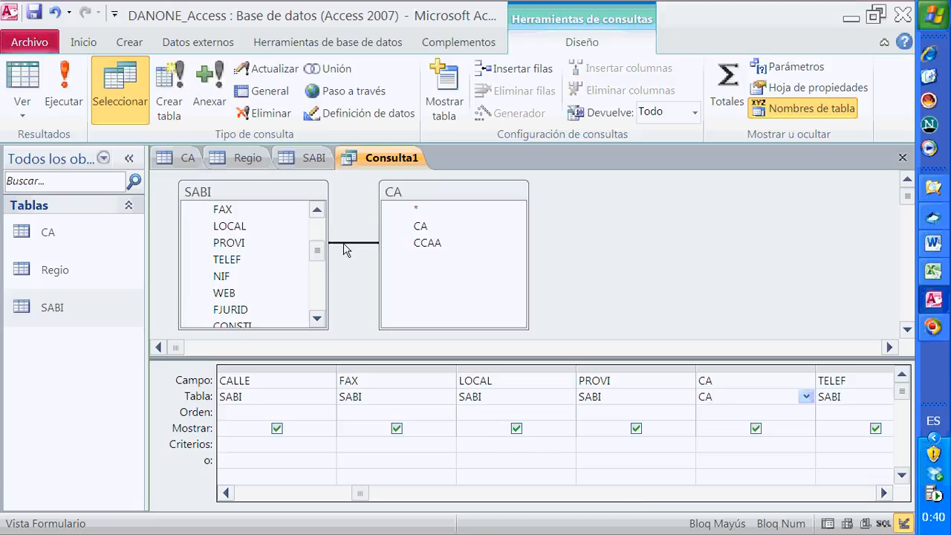
left_click(439, 226)
left_click(438, 227)
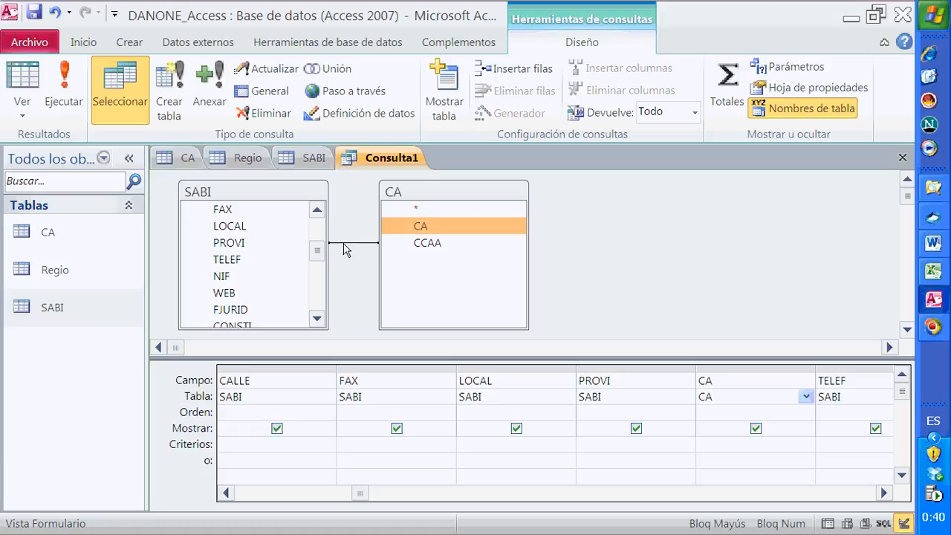
left_click(344, 243)
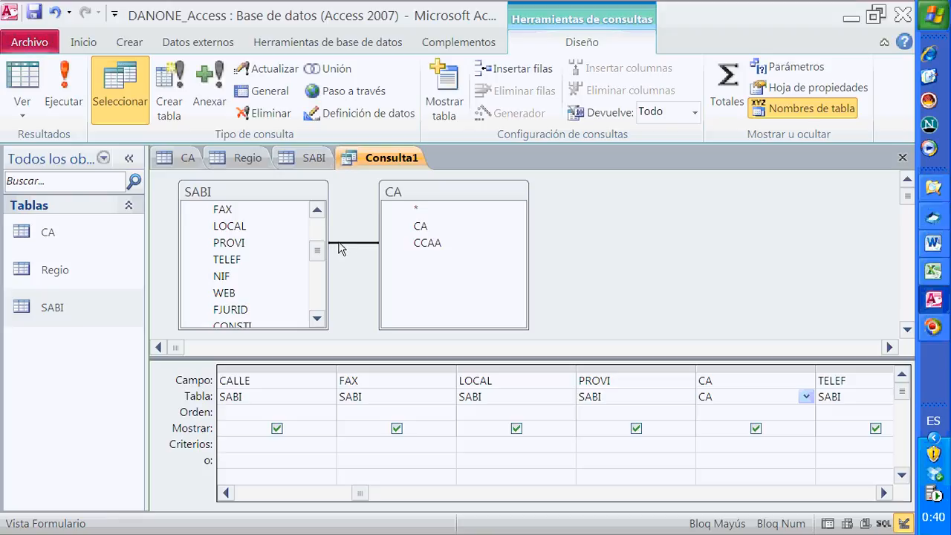
right_click(336, 248)
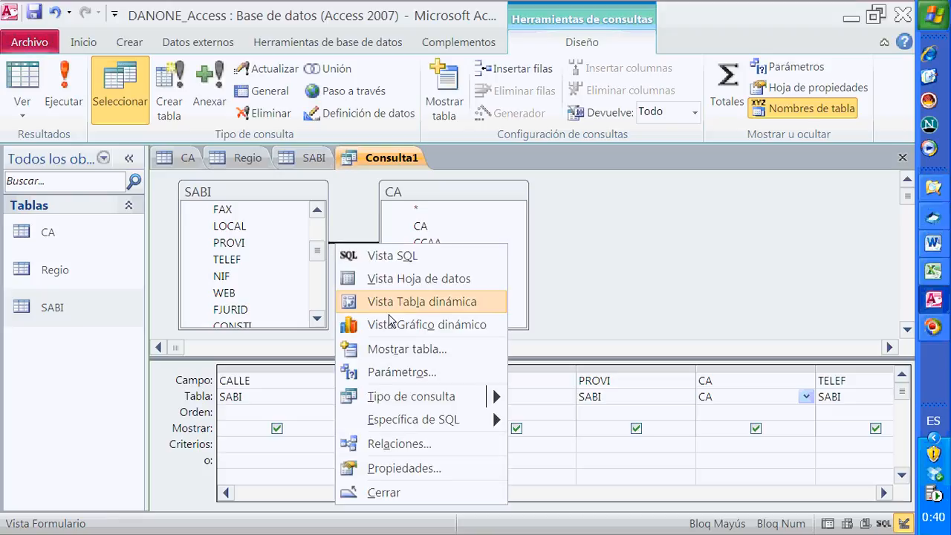
left_click(409, 446)
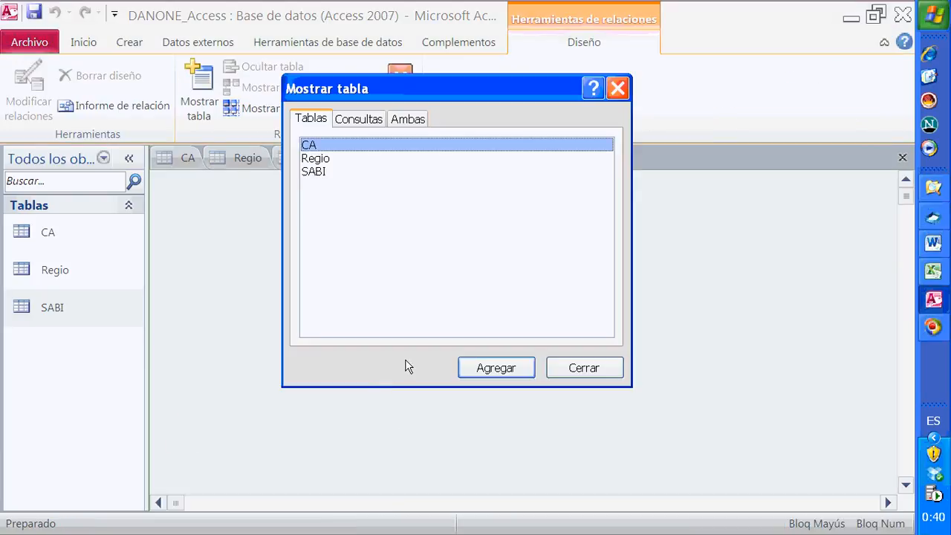
left_click(578, 371)
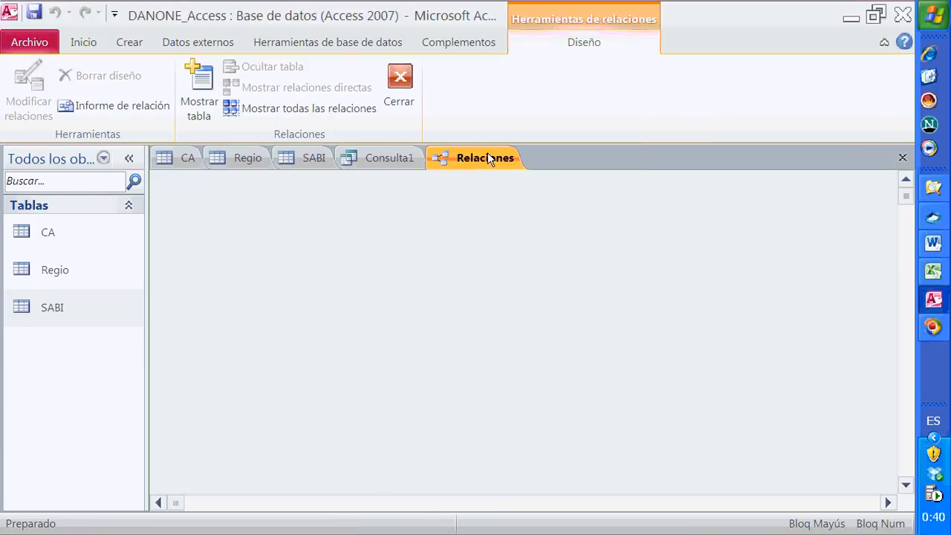
left_click(407, 98)
left_click(344, 243)
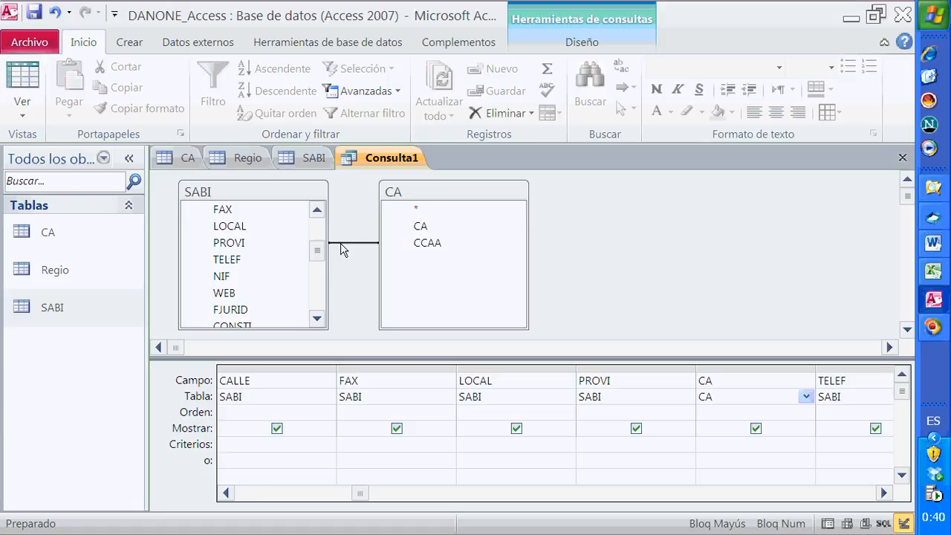
left_click(582, 42)
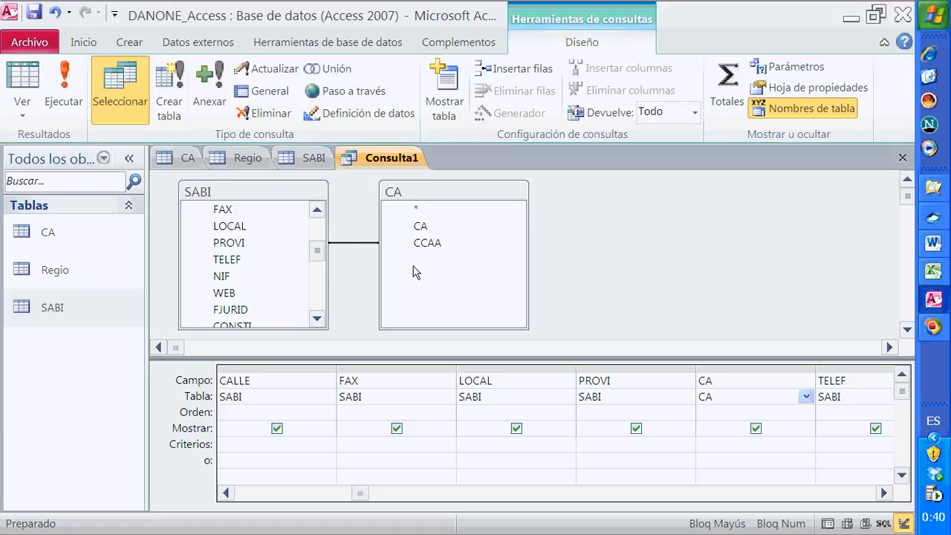
right_click(346, 245)
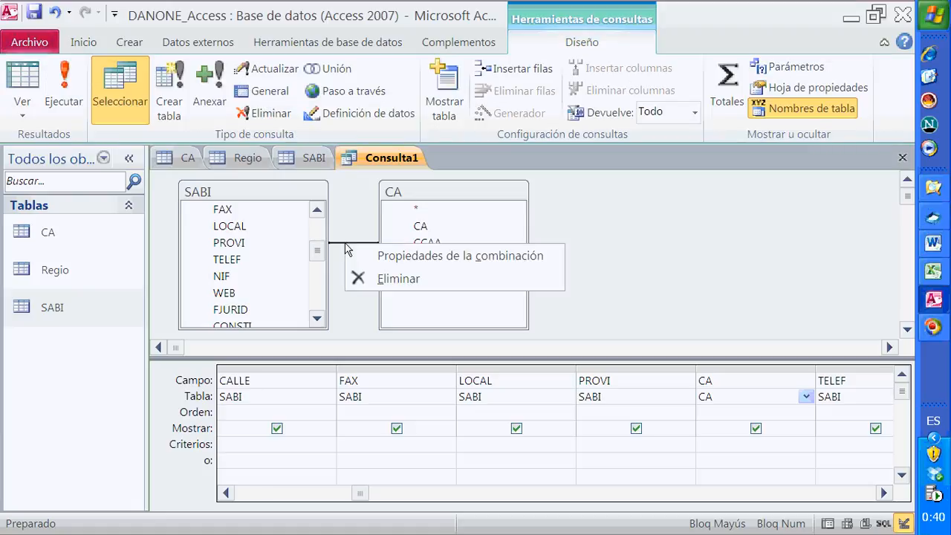
left_click(383, 257)
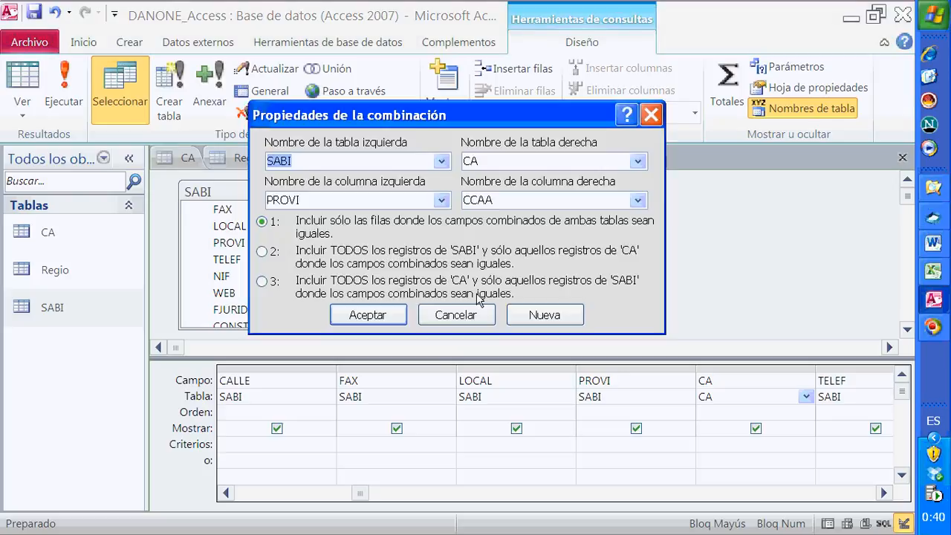
left_click(457, 315)
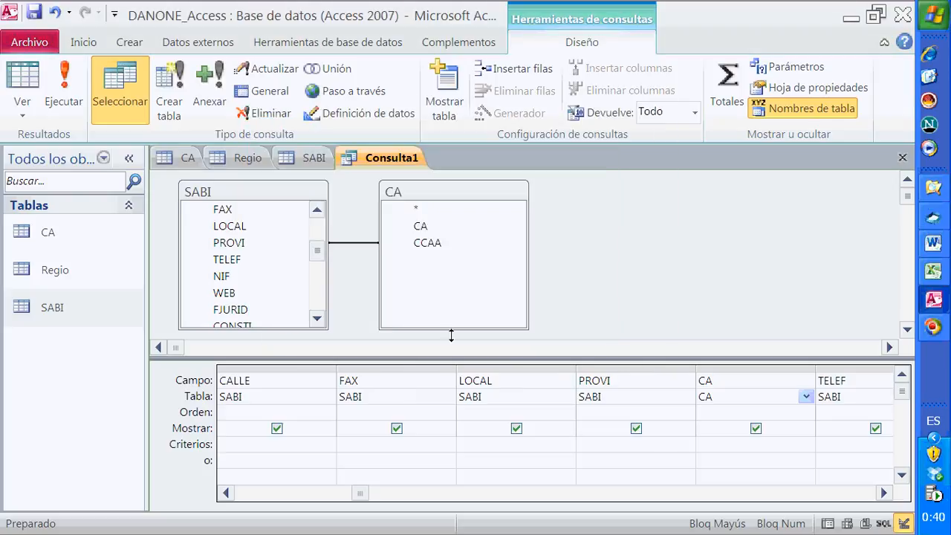
right_click(354, 242)
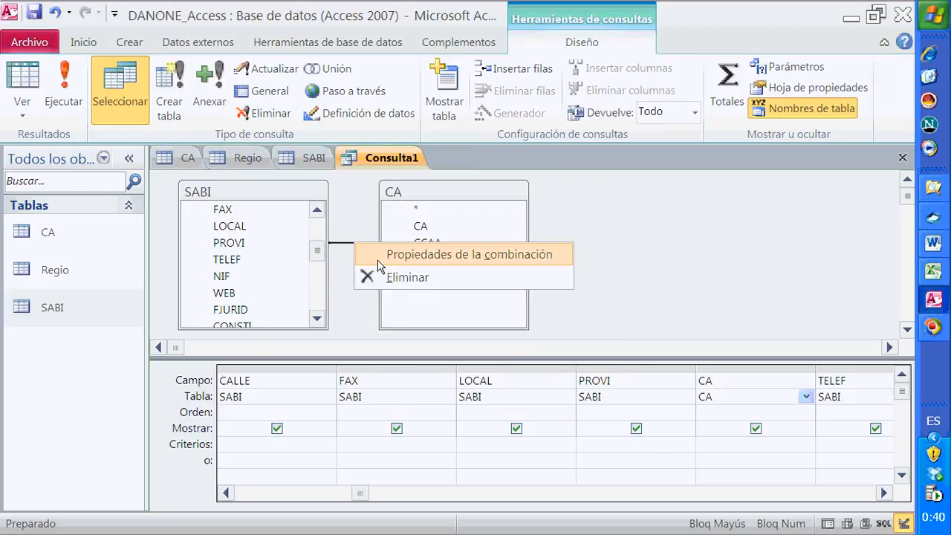
left_click(335, 270)
Step: Set the PROVI–CCAA join to option 2, including all SABI records and only the CA records where the joined fields match
right_click(351, 244)
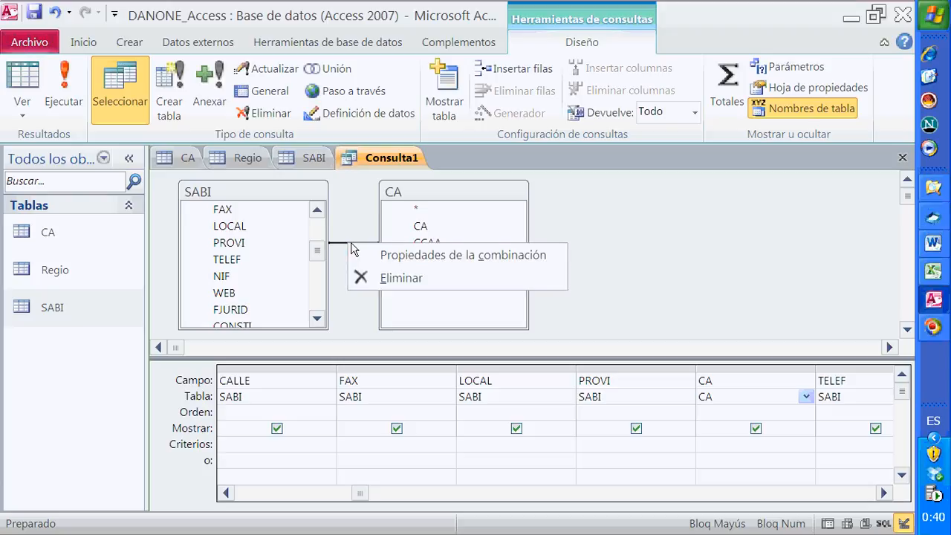
left_click(396, 258)
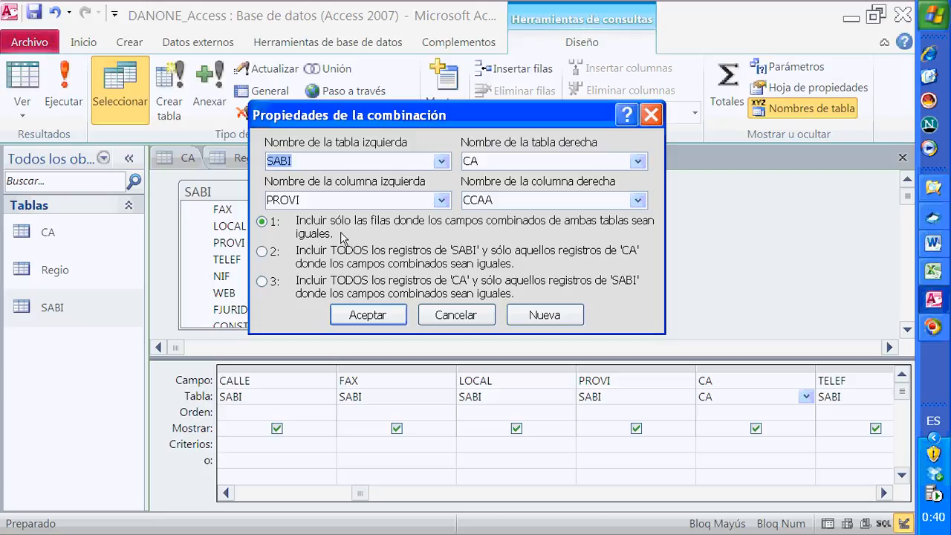
left_click(261, 252)
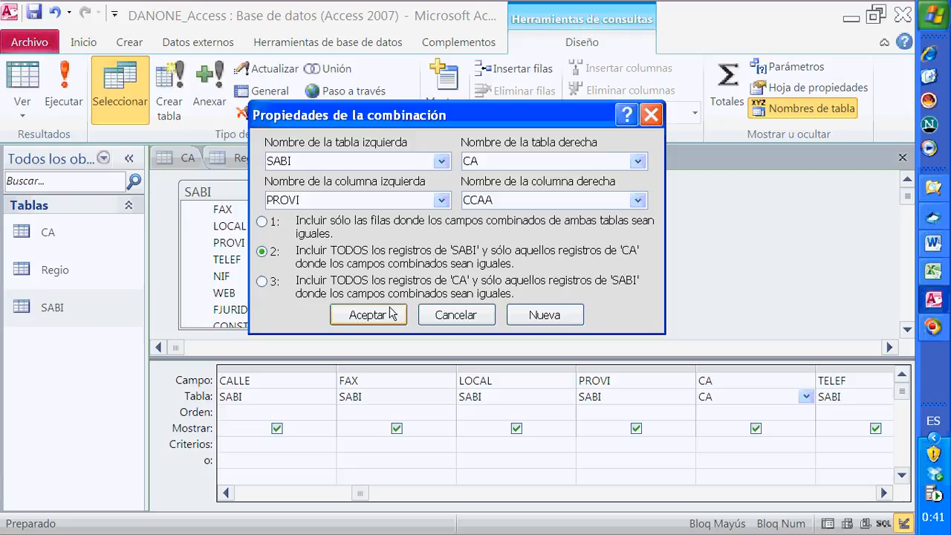
left_click(368, 315)
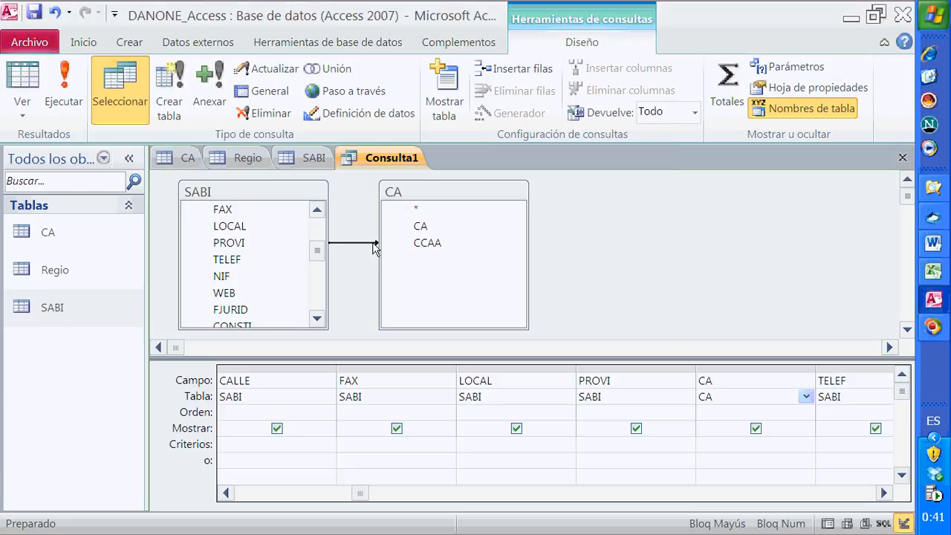
Step: Run the query with the modified join
left_click(312, 246)
left_click(424, 245)
left_click(62, 100)
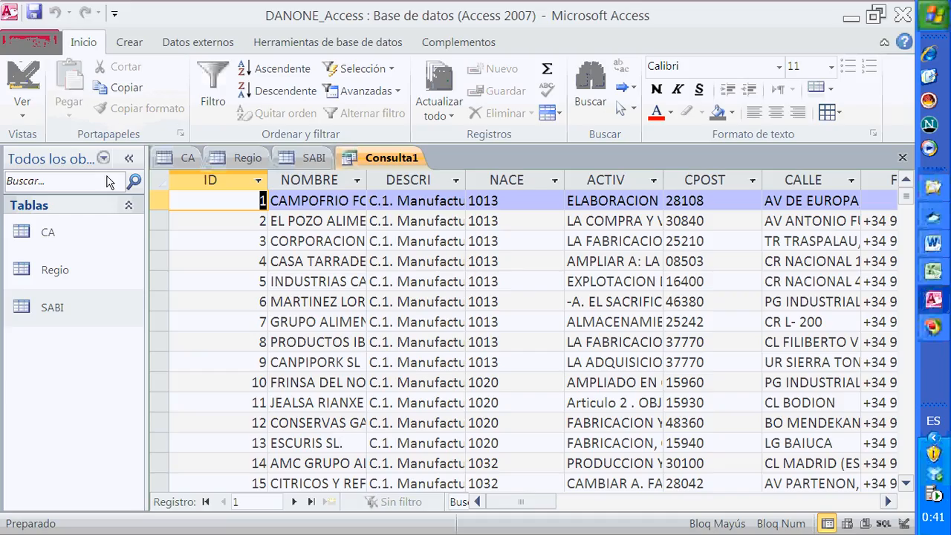
Step: Go to the last record of the query results and compare the record count with the SABI table
left_click_drag(907, 198, 903, 460)
scroll(318, 297, "up", 2)
left_click(305, 321)
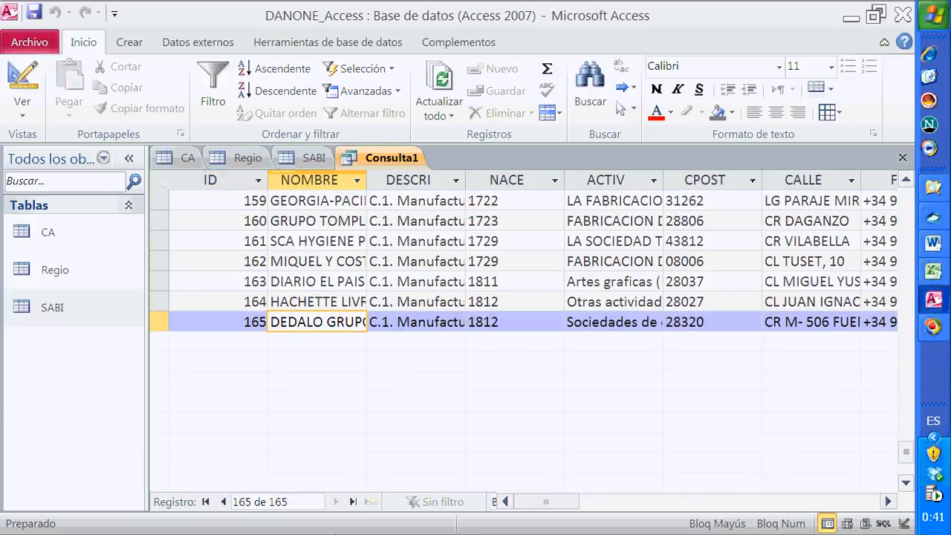
left_click(312, 157)
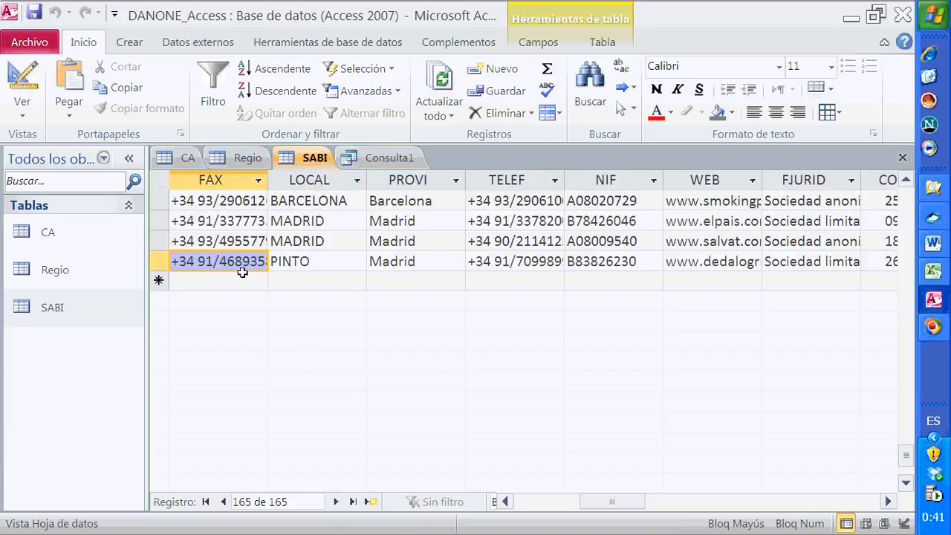
left_click(375, 157)
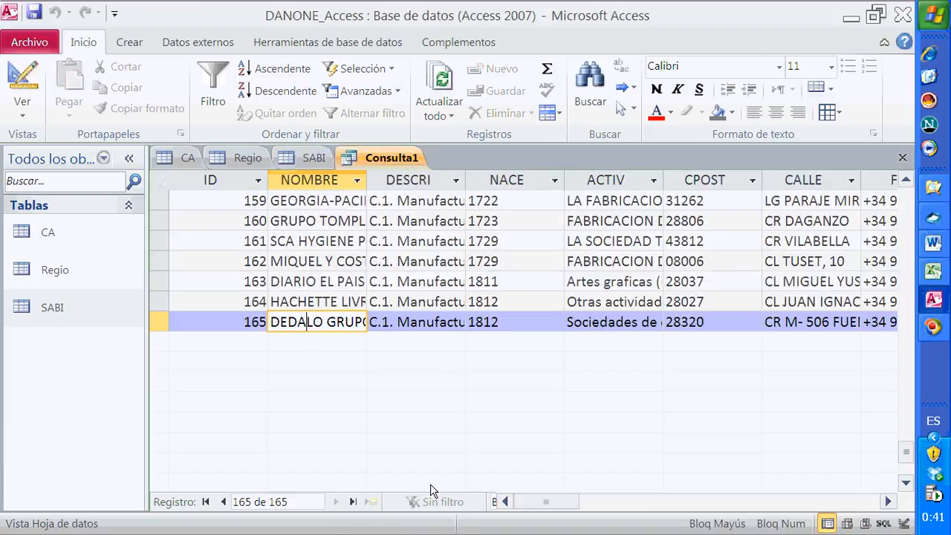
Step: Examine the CA column beside PROVI from the last records up to the first to find provinces without a region code
left_click(742, 504)
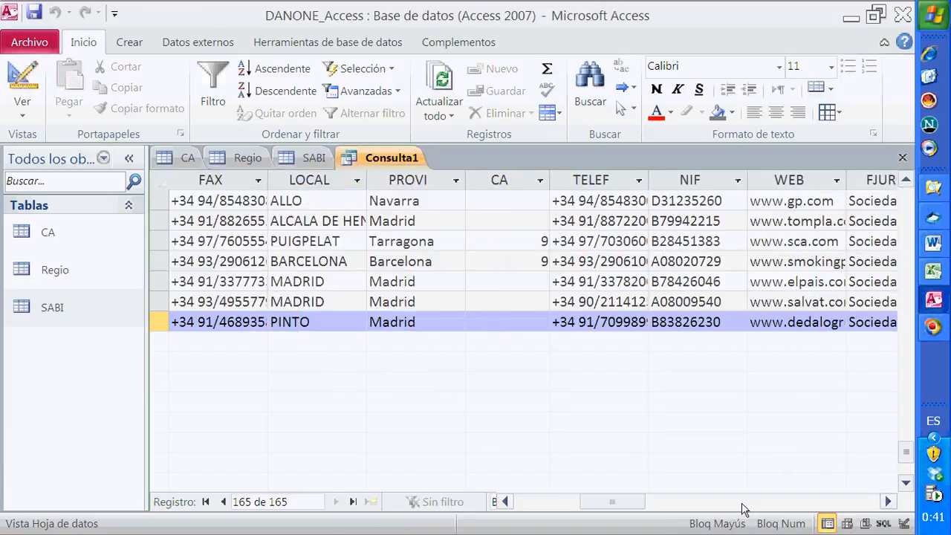
left_click(512, 301)
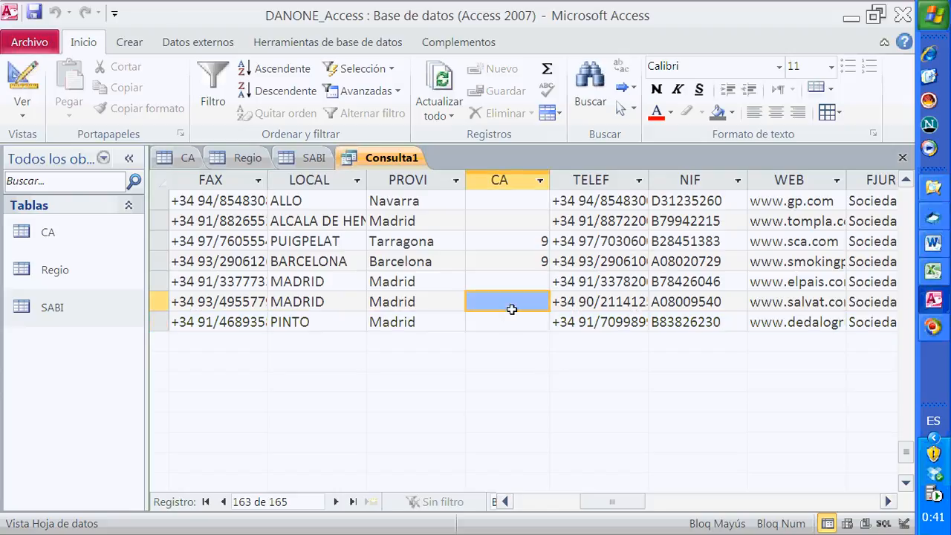
left_click(512, 322)
scroll(499, 303, "up", 3)
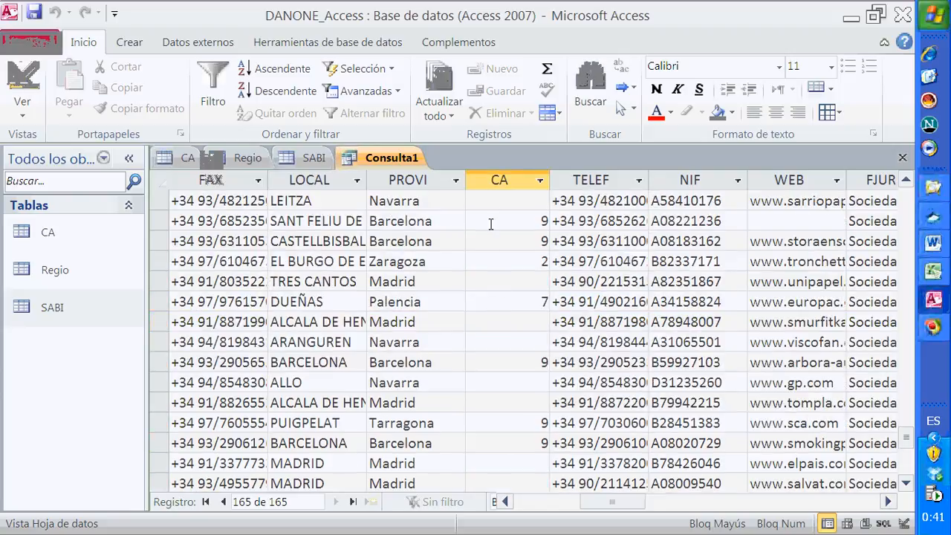
left_click(497, 206)
left_click(495, 322)
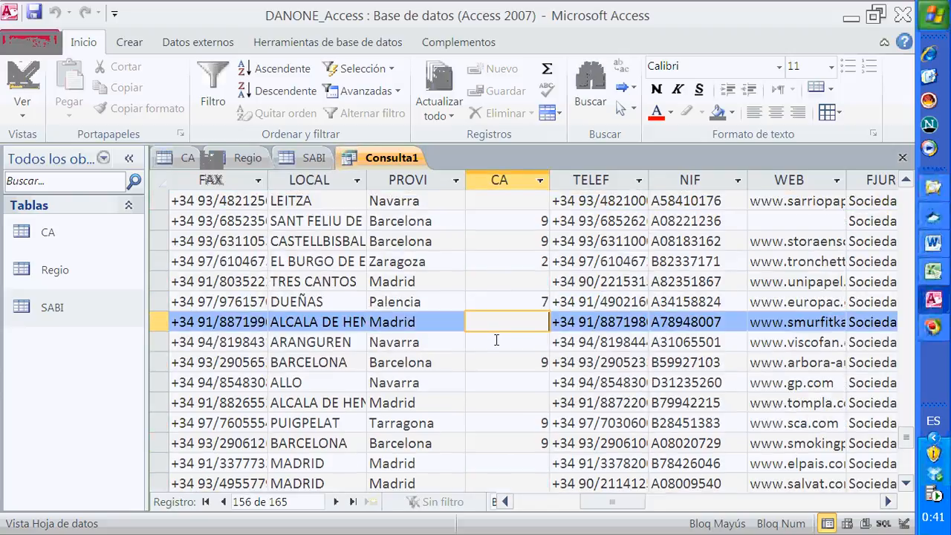
left_click(495, 342)
left_click(512, 383)
left_click(510, 403)
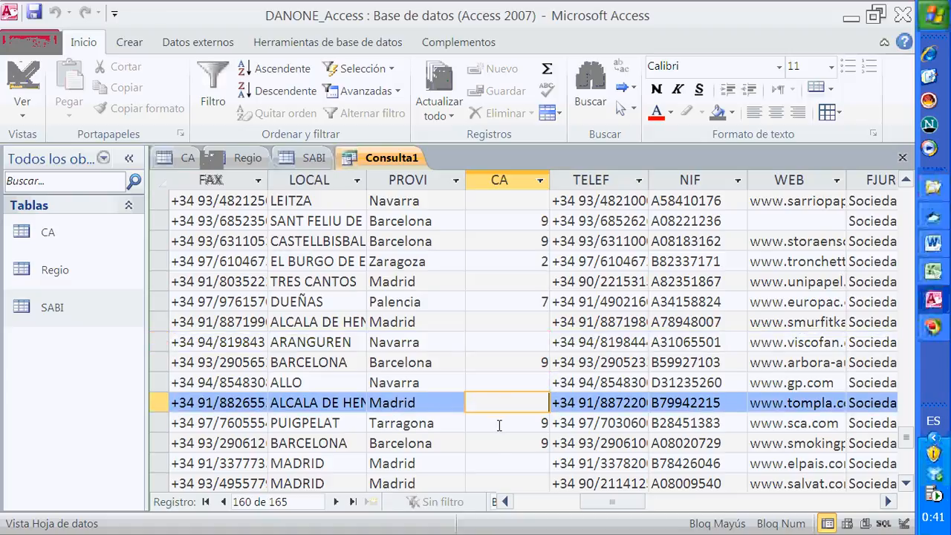
scroll(499, 423, "up", 4)
scroll(492, 281, "up", 5)
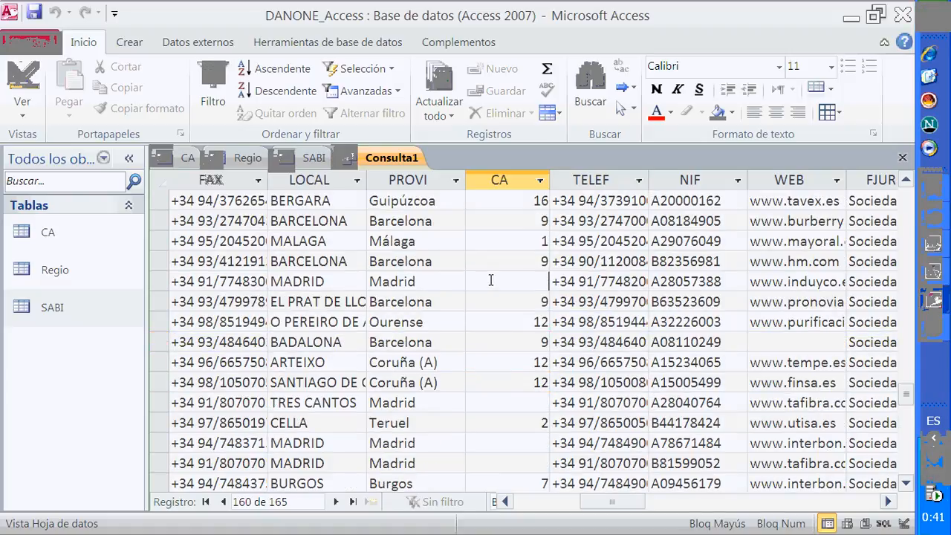
left_click(493, 281)
left_click(499, 403)
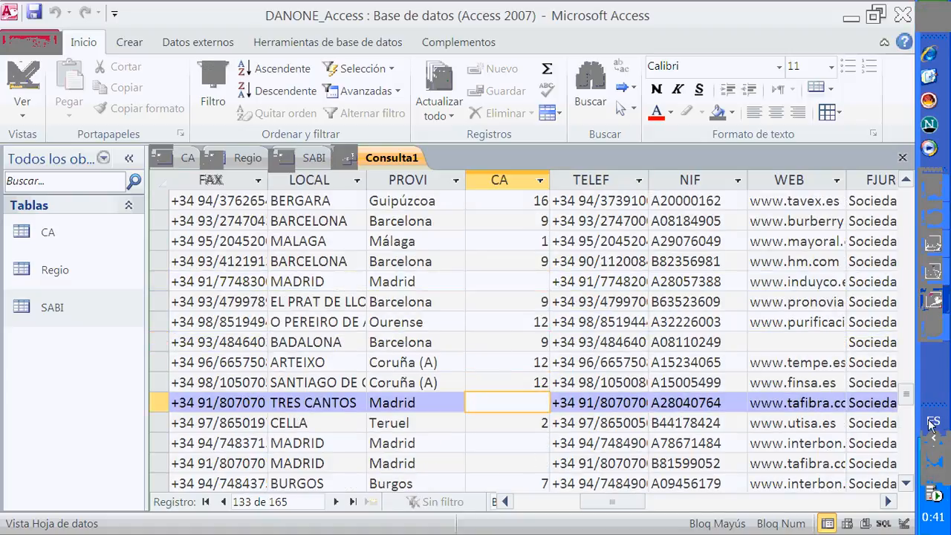
left_click_drag(905, 394, 905, 199)
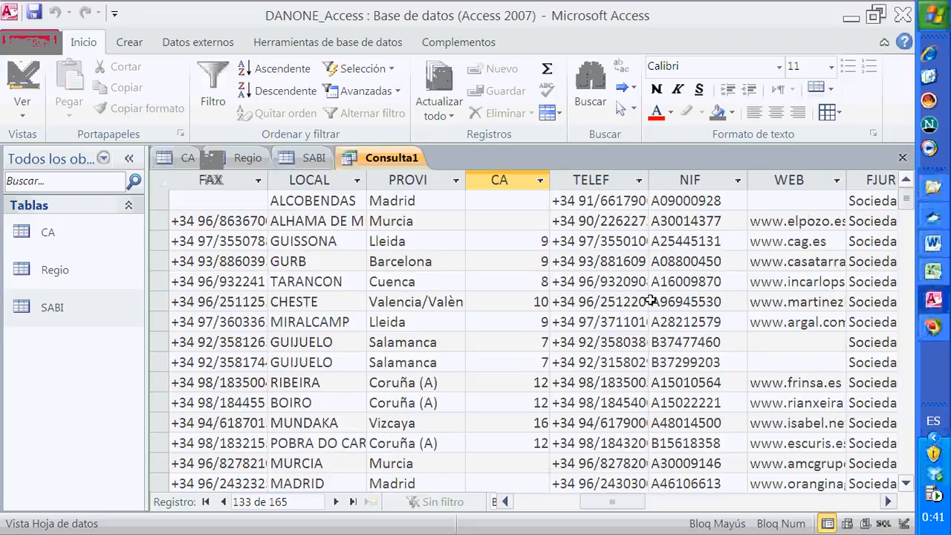
left_click(512, 307)
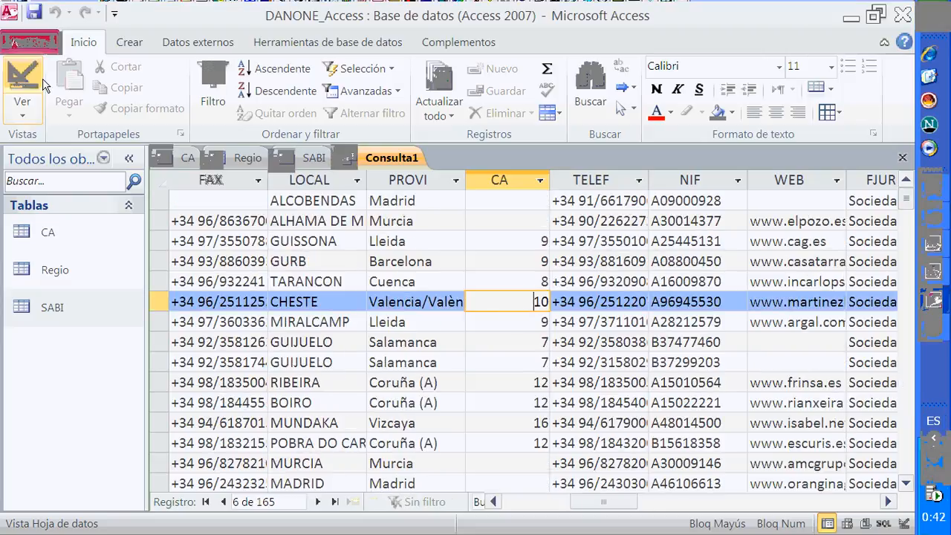
Step: Sort the Consulta1 query results by the CA field from smallest to largest
left_click(537, 184)
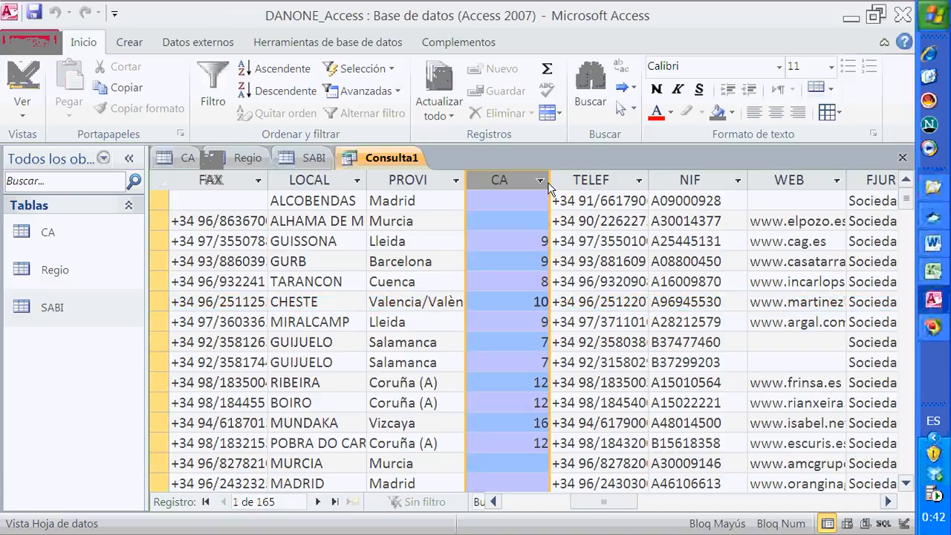
left_click(541, 181)
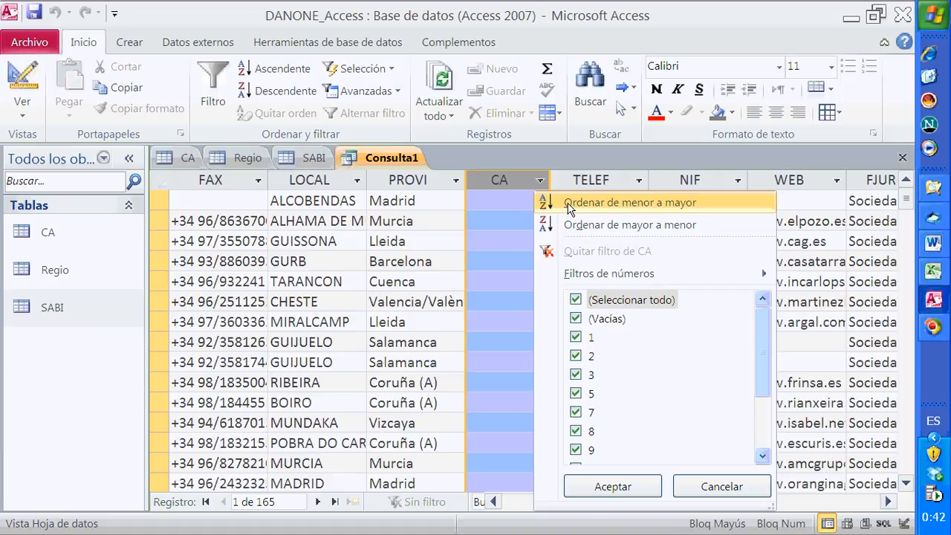
left_click(569, 205)
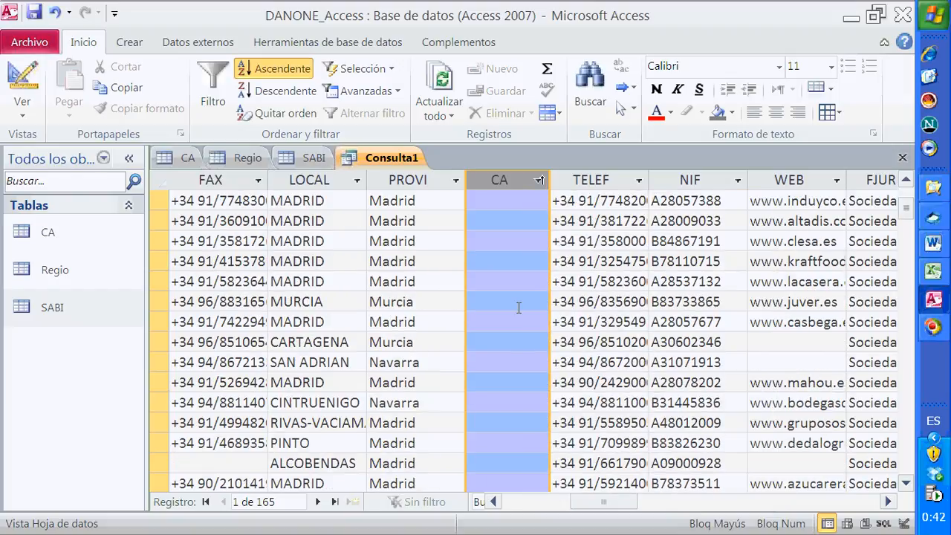
Step: Examine the records with an empty CA code to identify which PROVI provinces have no match
scroll(520, 297, "down", 8)
scroll(524, 283, "down", 7)
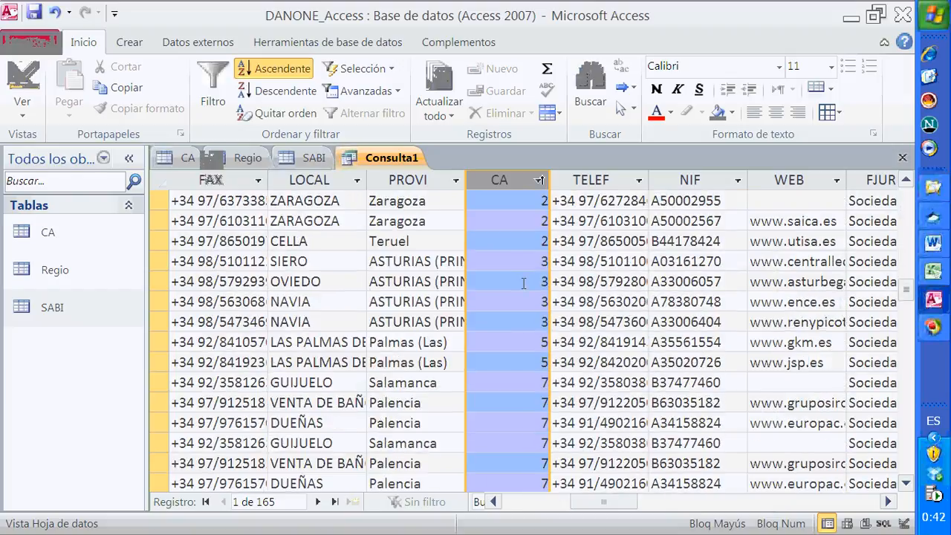
scroll(524, 283, "up", 10)
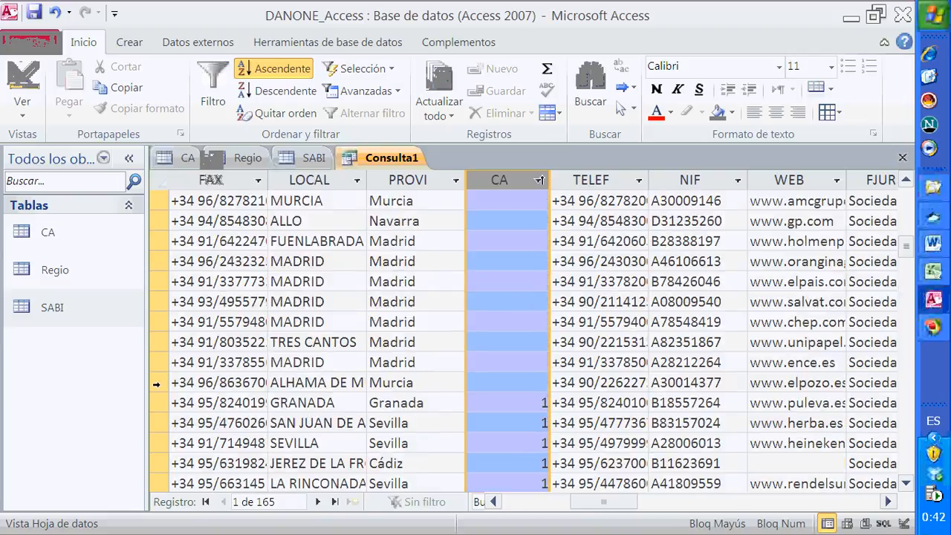
left_click_drag(154, 382, 155, 261)
scroll(335, 296, "up", 3)
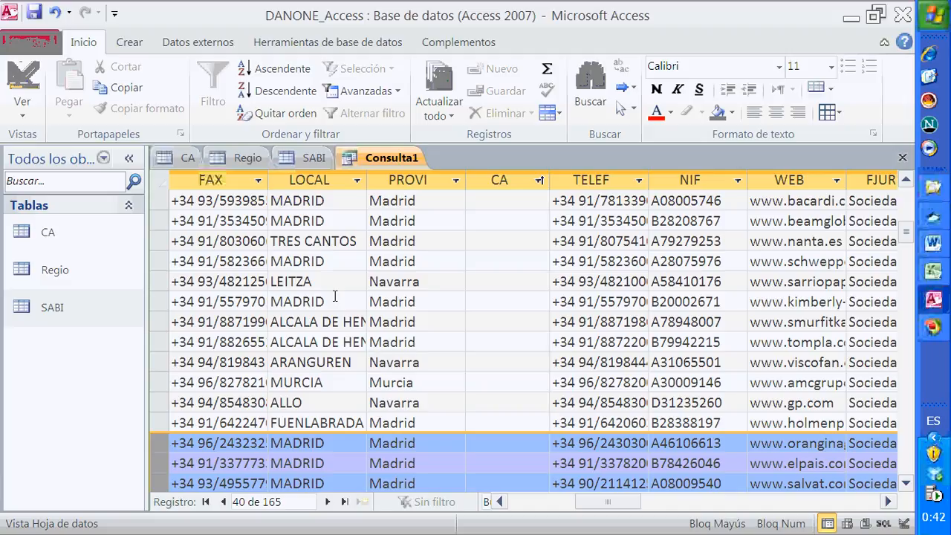
scroll(450, 317, "up", 5)
scroll(450, 318, "down", 8)
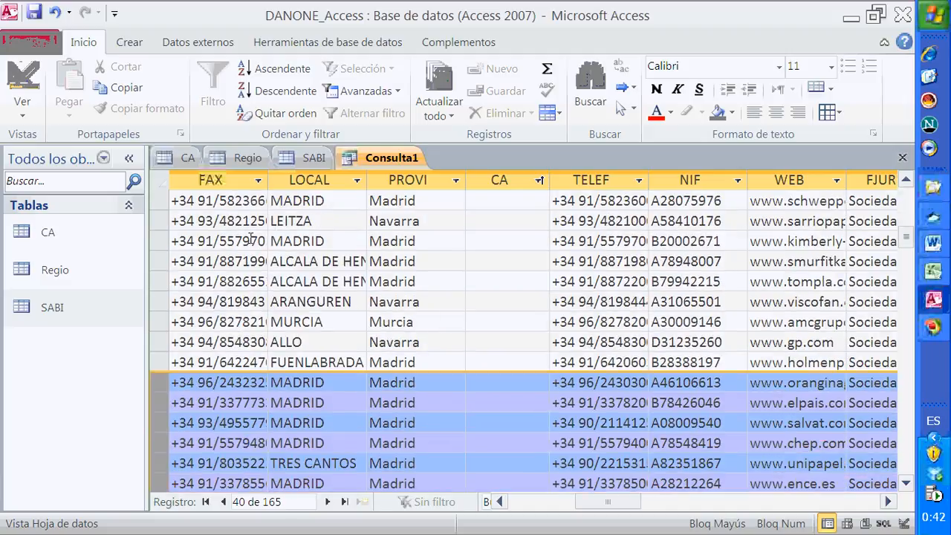
Step: Widen the CCAA column in the CA table and go to the MADRID (COMUNIDAD DE) entry
left_click(184, 158)
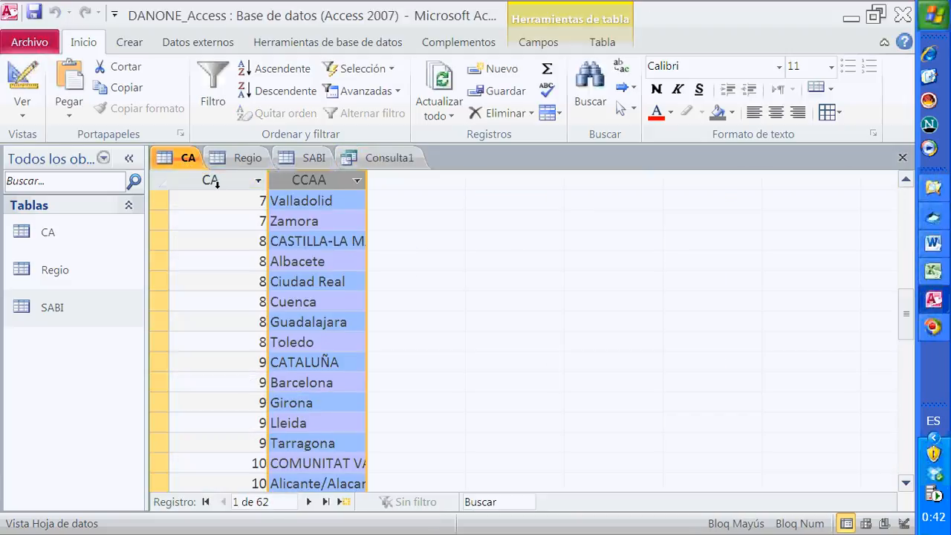
left_click(306, 241)
left_click_drag(367, 180, 473, 180)
scroll(428, 371, "down", 5)
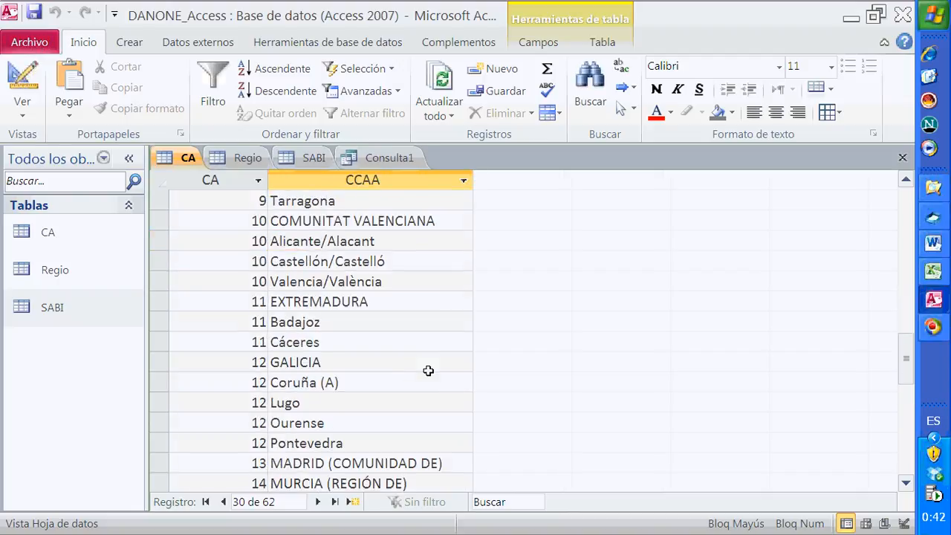
scroll(428, 370, "down", 1)
left_click(366, 342)
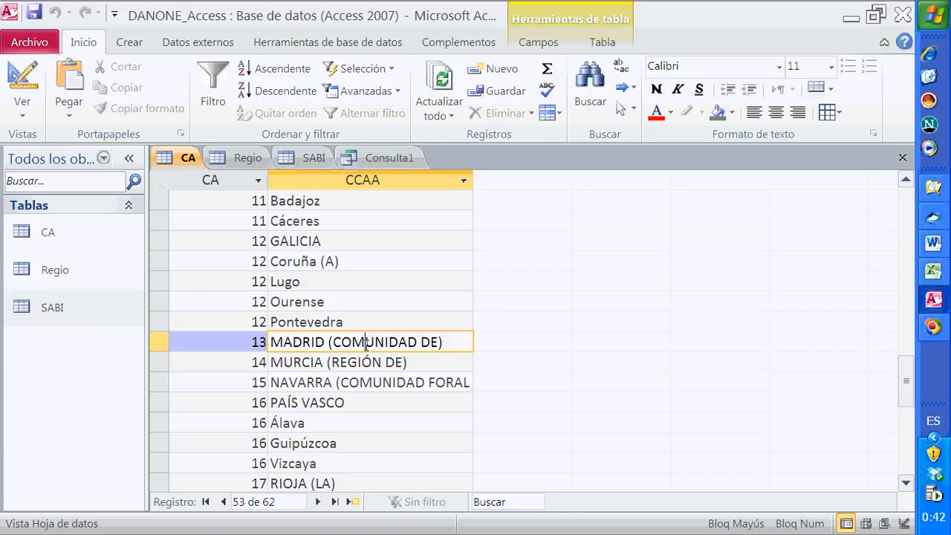
Step: Compare the spelling of Madrid in the SABI table's PROVI field with the CA table's CCAA entry
left_click(321, 160)
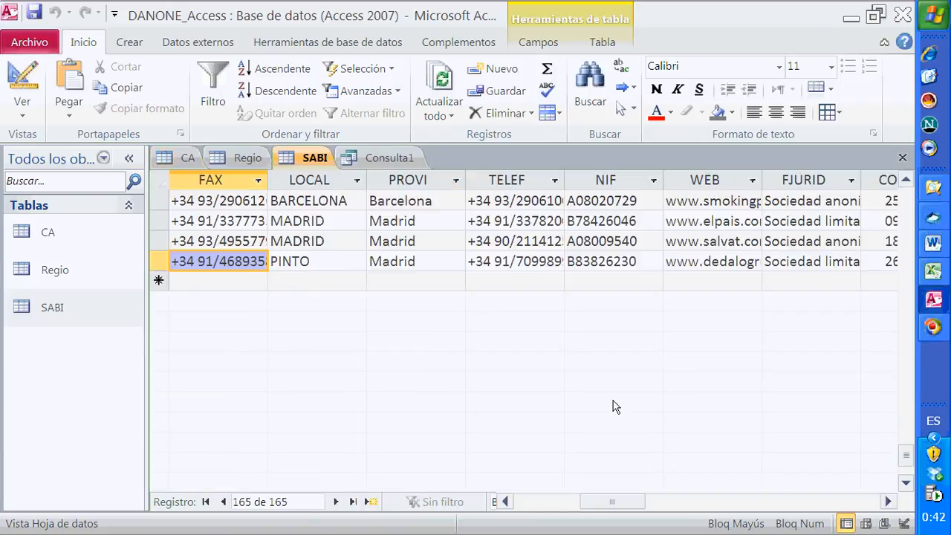
left_click(422, 247)
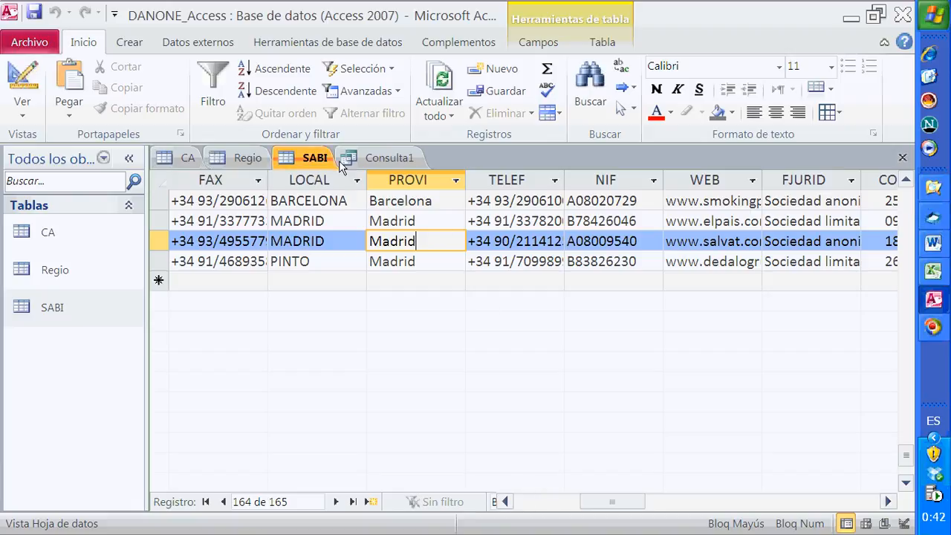
left_click(182, 160)
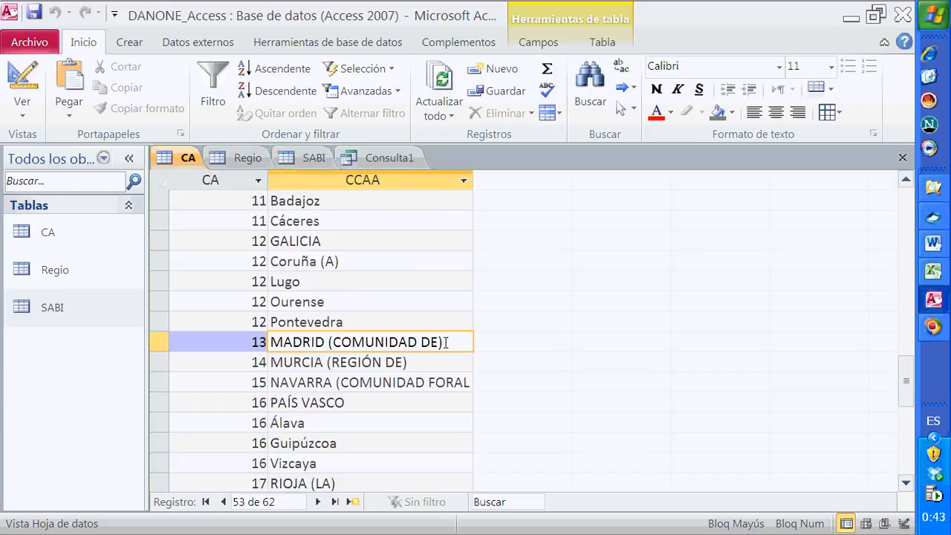
Step: Replace the CCAA text of the region with code 13 with "Madrid"
left_click_drag(447, 342, 269, 342)
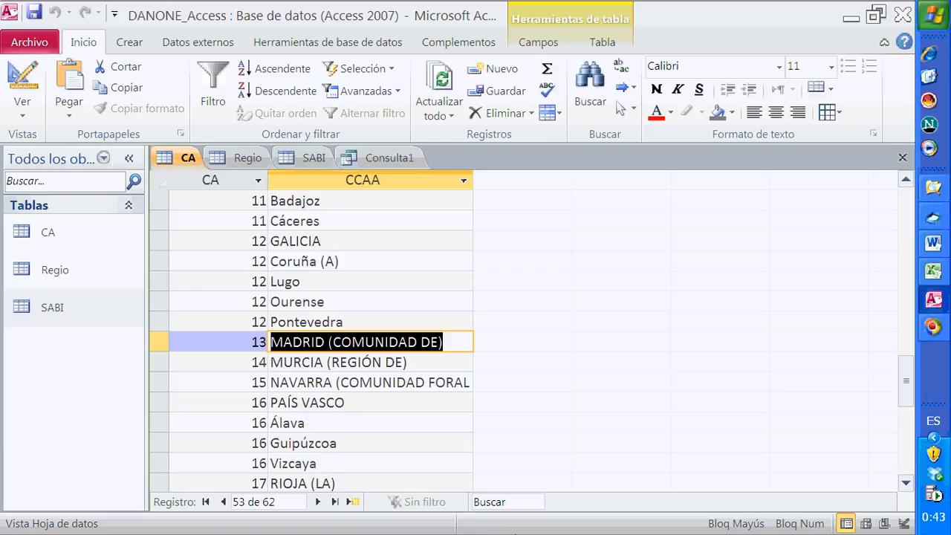
type("m")
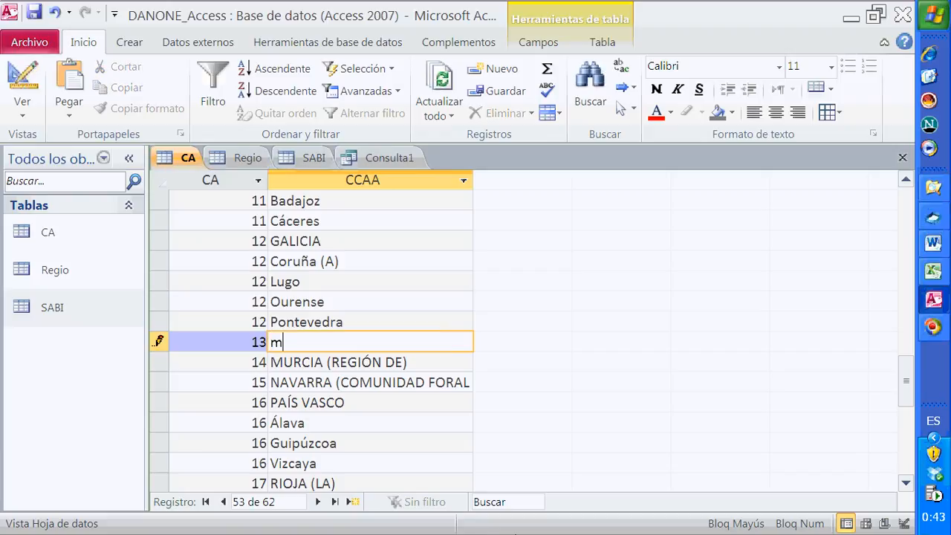
key("BackSpace")
key("Caps_Lock")
type("Madrid")
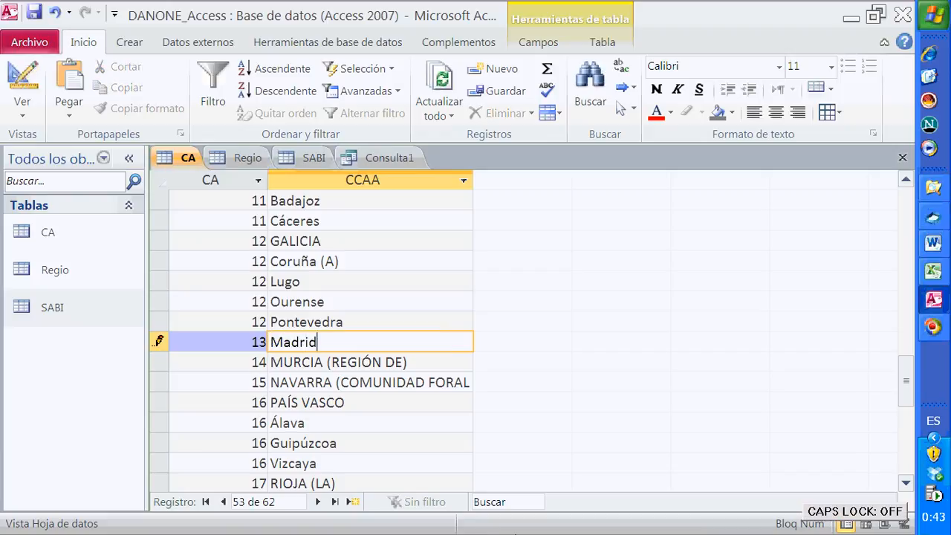
Step: Replace the CCAA text of the region with code 14 with "Murcia"
left_click_drag(437, 366, 288, 359)
key("BackSpace")
type("uric")
key("BackSpace")
key("BackSpace")
type("cia")
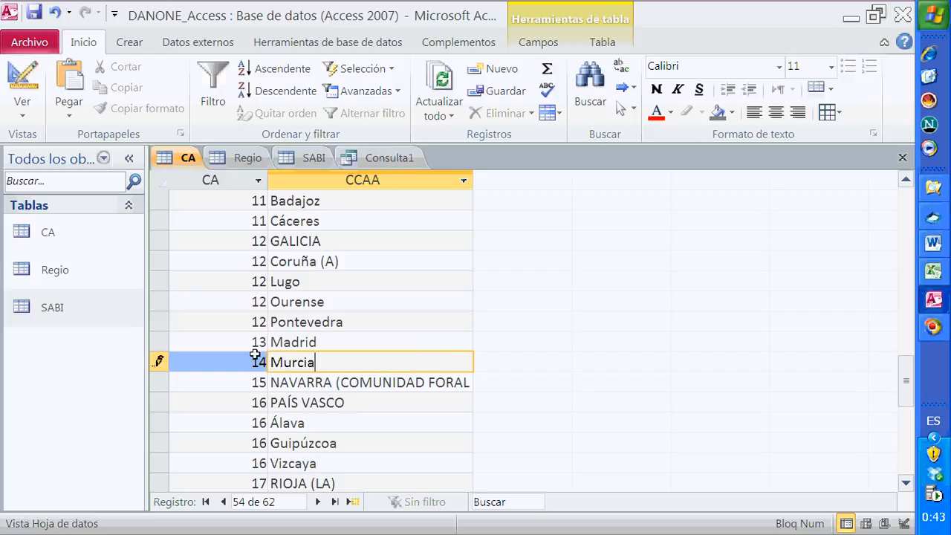
Step: Replace the CCAA text of the region with code 15 with "Navarra" and save the CA table
left_click(450, 382)
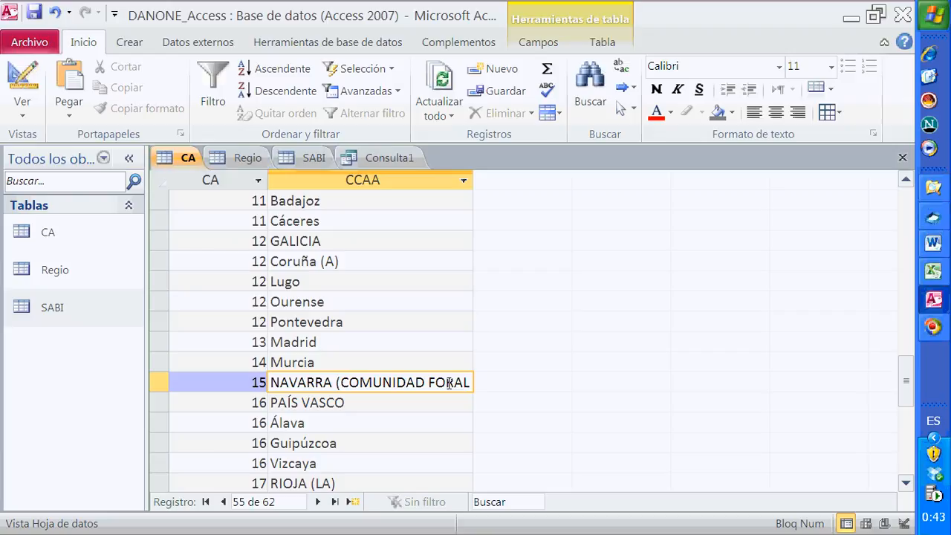
left_click_drag(468, 381, 235, 374)
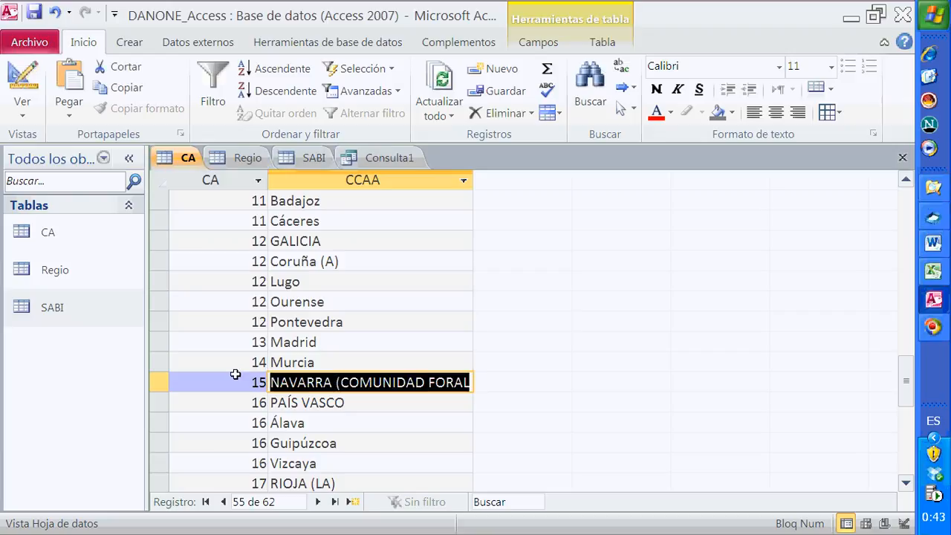
key("BackSpace")
key("Delete")
key("Delete")
key("Delete")
key("Delete")
type("Navarra")
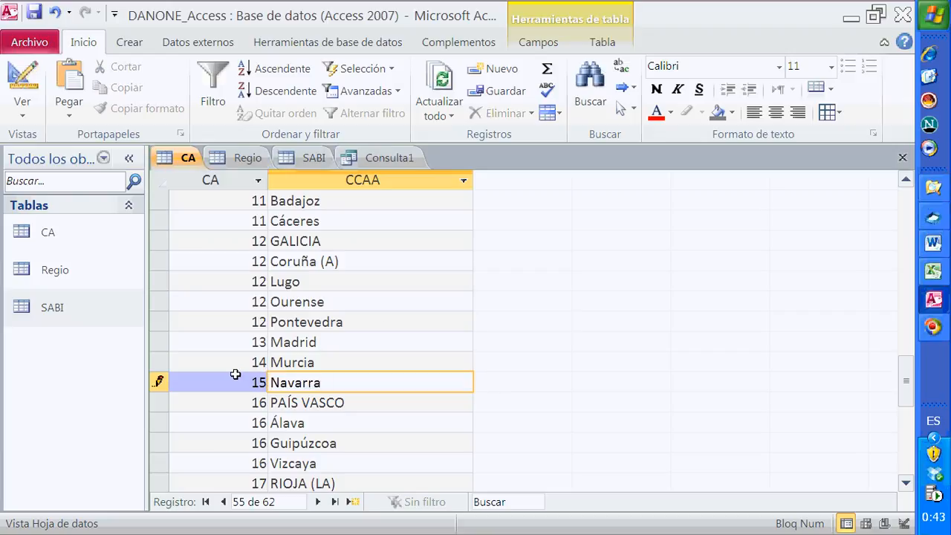
left_click(361, 274)
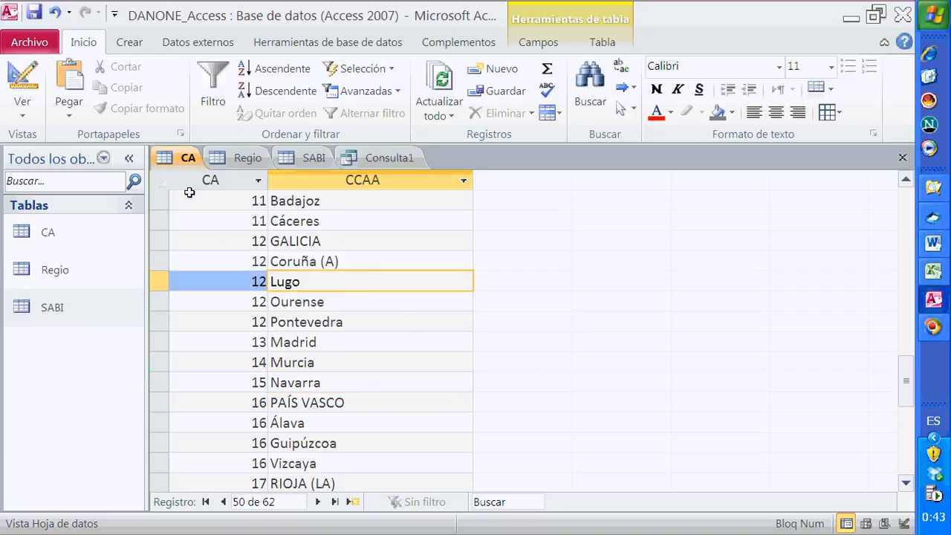
left_click(35, 16)
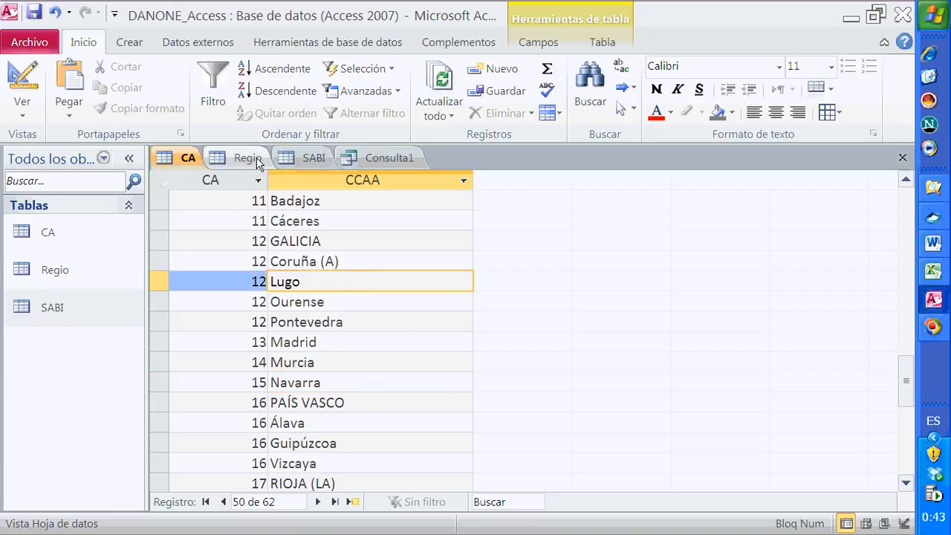
Step: Open Consulta1 in Design view and run the query again with the corrected region names
left_click(248, 157)
left_click(314, 158)
left_click(386, 158)
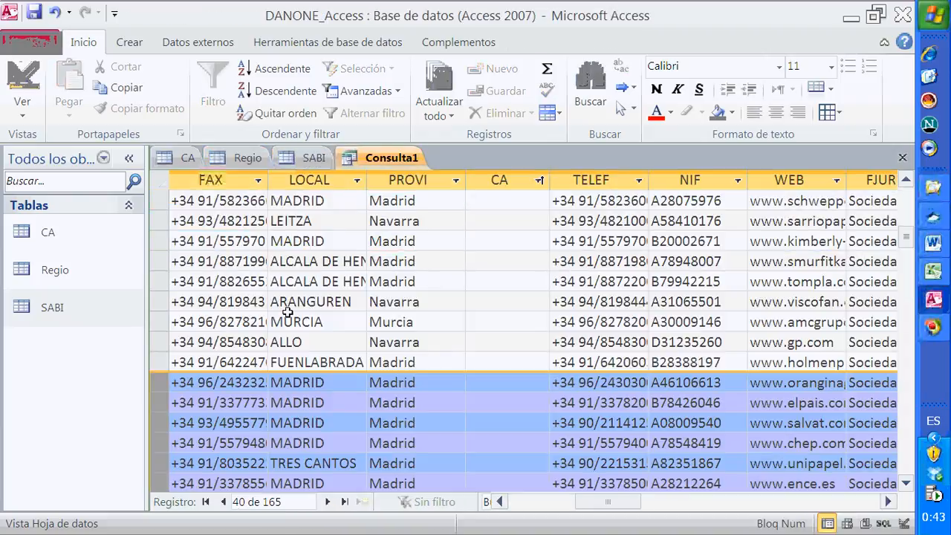
left_click(26, 111)
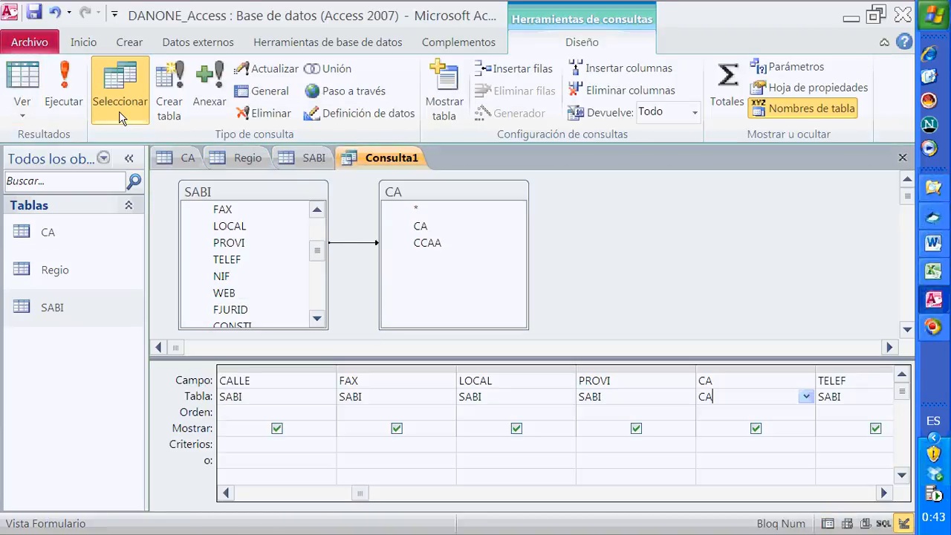
left_click(66, 95)
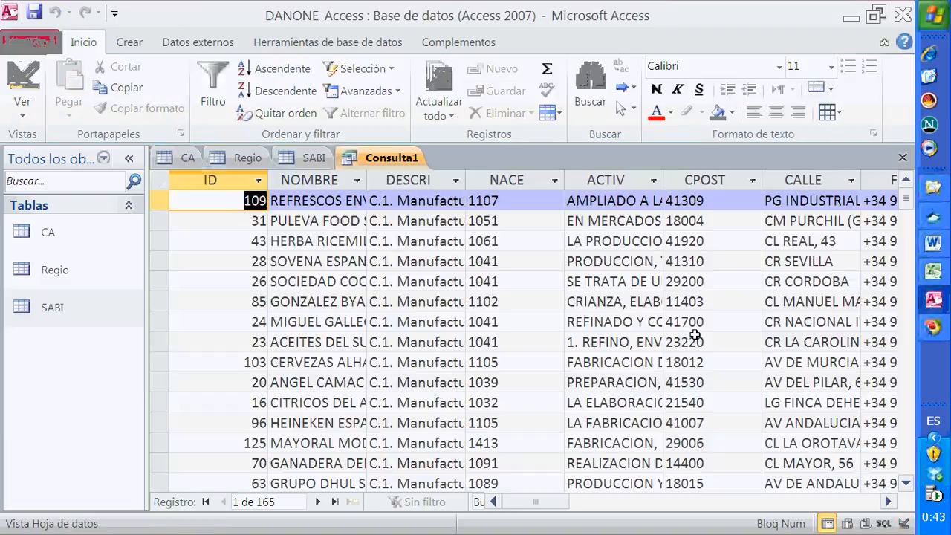
Step: Go to the last record of the rerun query to check its record count, and return to the first records
left_click_drag(906, 211, 903, 461)
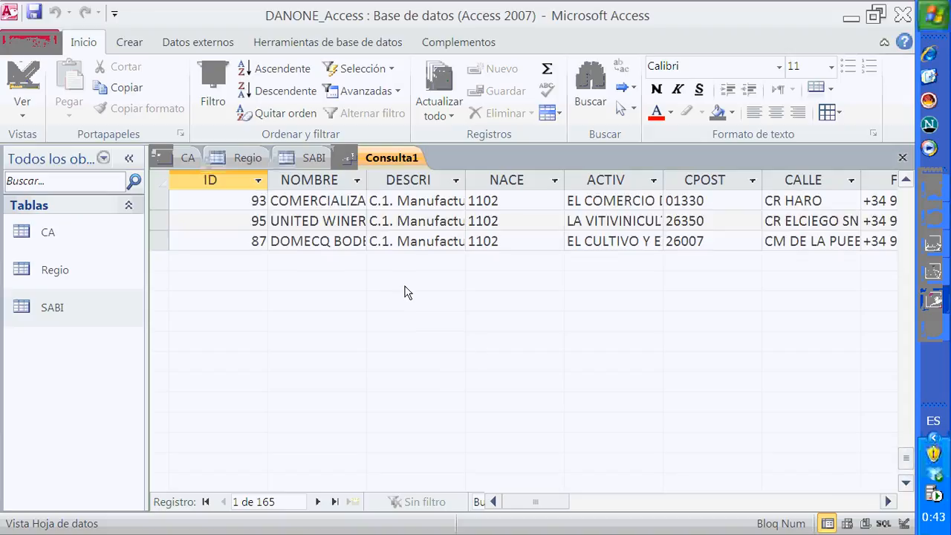
left_click(281, 241)
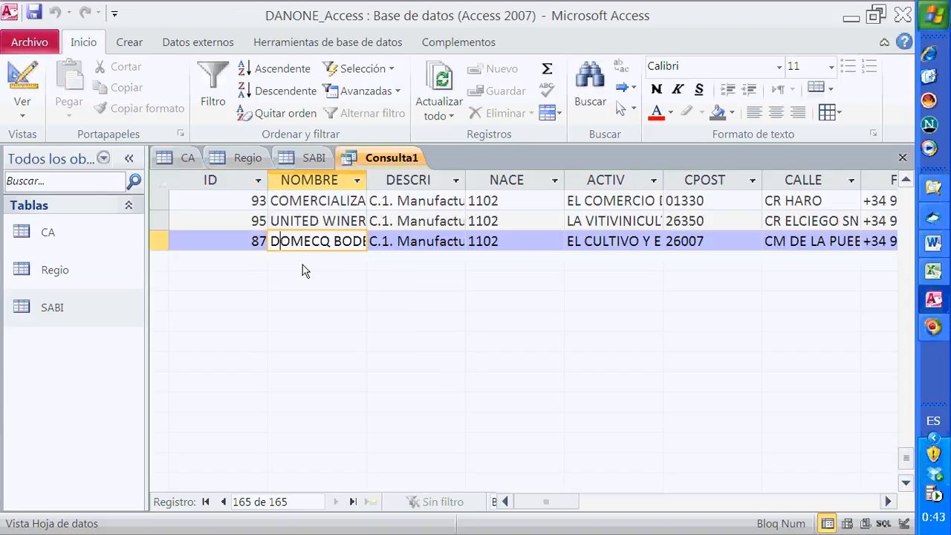
left_click_drag(905, 460, 925, 271)
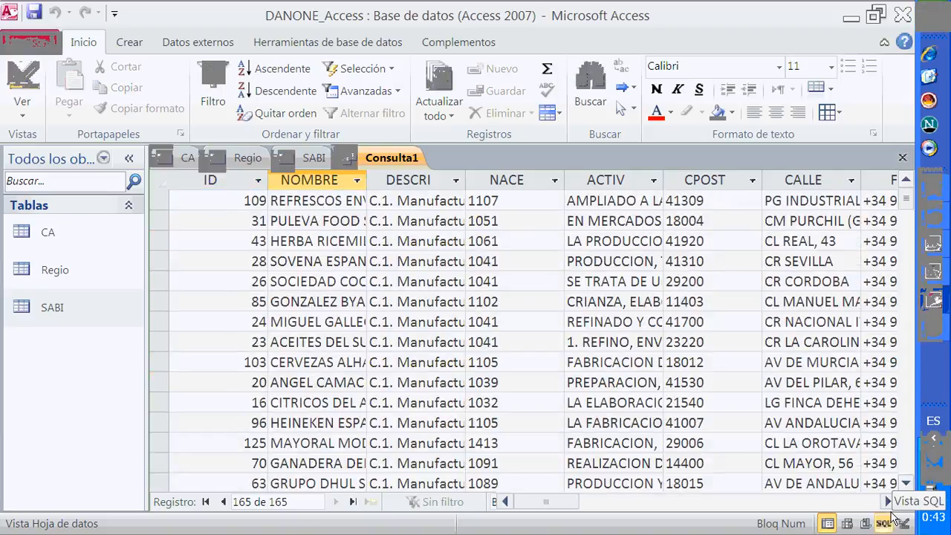
Step: Sort the rerun results by the CA field in ascending order to check for empty region codes
left_click(889, 504)
left_click(889, 504)
left_click(889, 505)
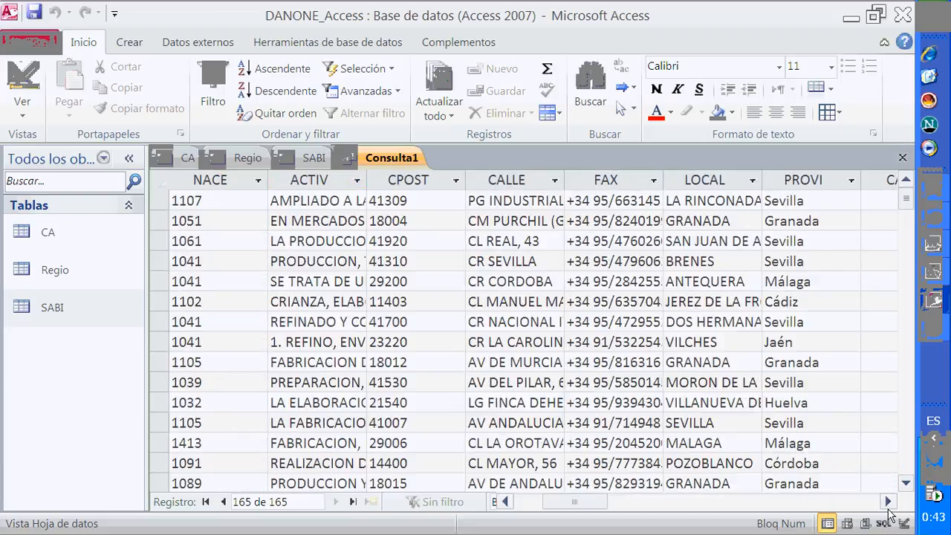
left_click(889, 503)
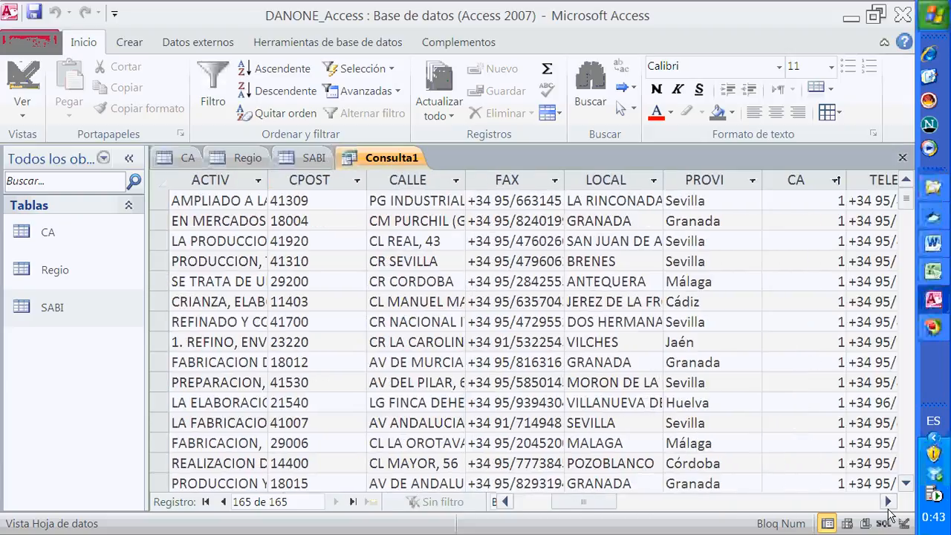
left_click(811, 182)
left_click(274, 68)
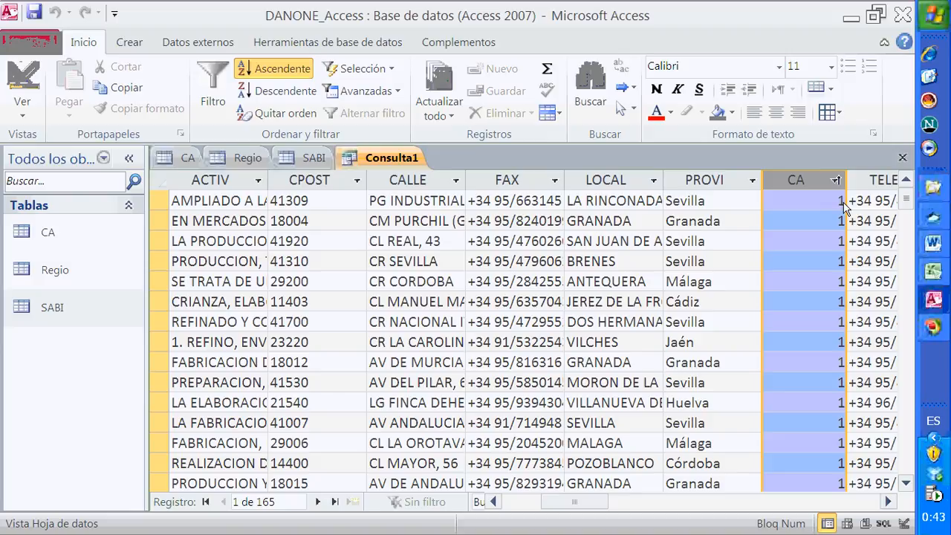
left_click(836, 180)
Step: Sort the query results by the ID field from smallest to largest
left_click_drag(601, 503, 561, 504)
left_click(228, 180)
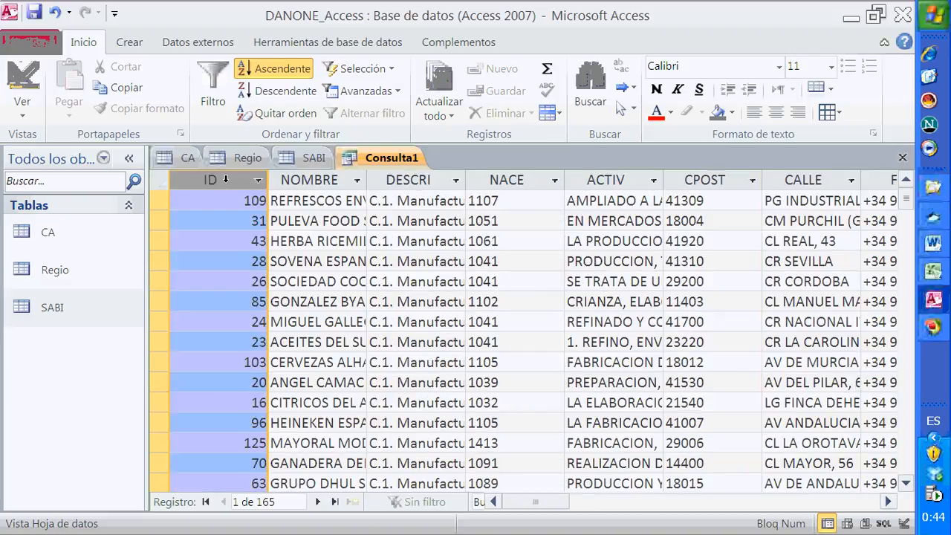
left_click(258, 181)
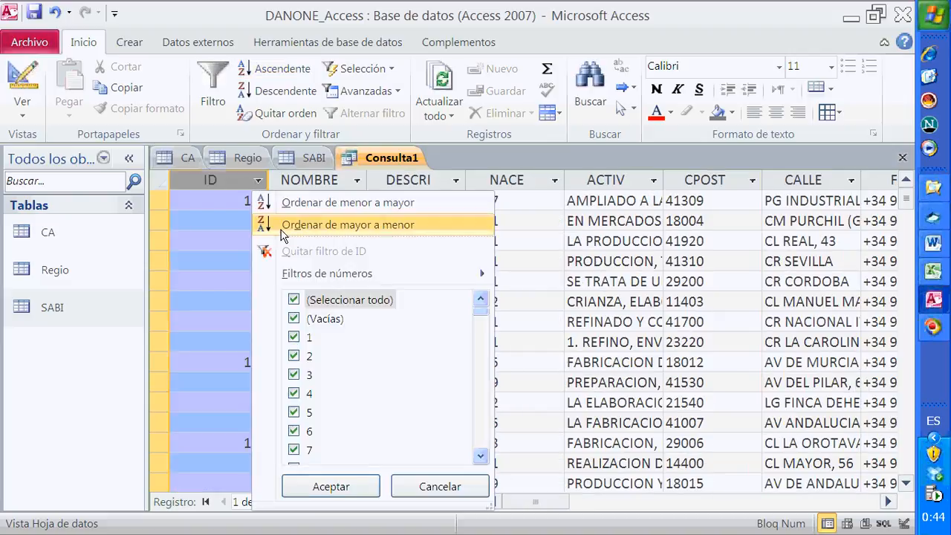
left_click(310, 203)
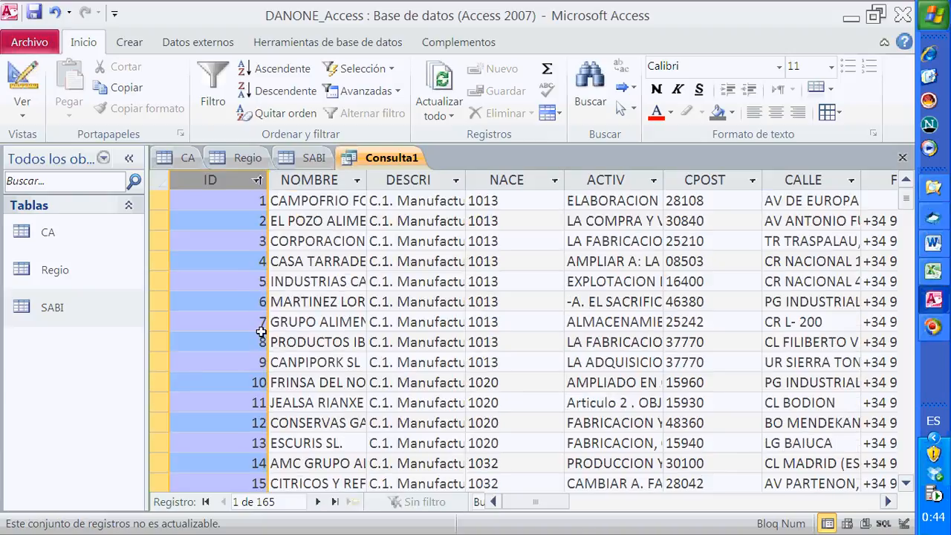
left_click(242, 300)
scroll(369, 329, "down", 2)
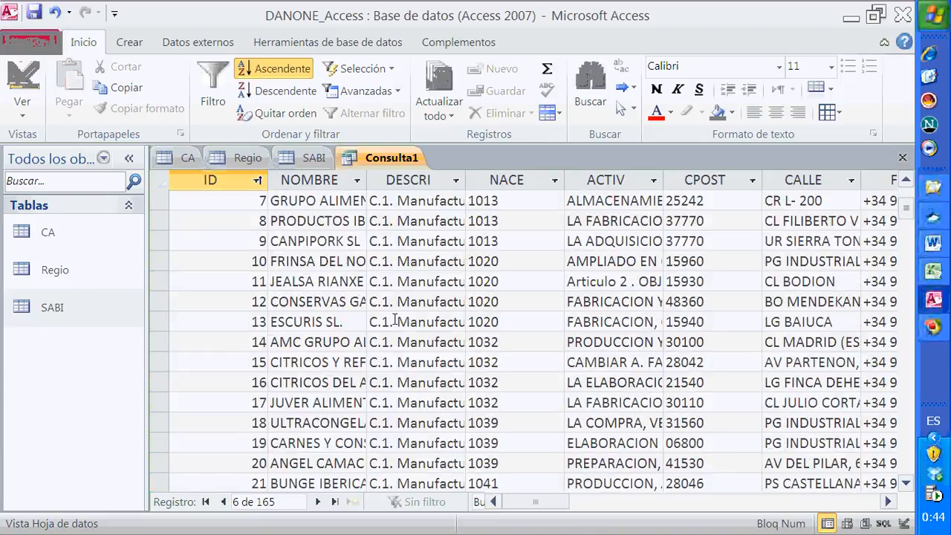
Step: Look through the ID-sorted query records and check the CA codes beside the province names
scroll(396, 320, "down", 9)
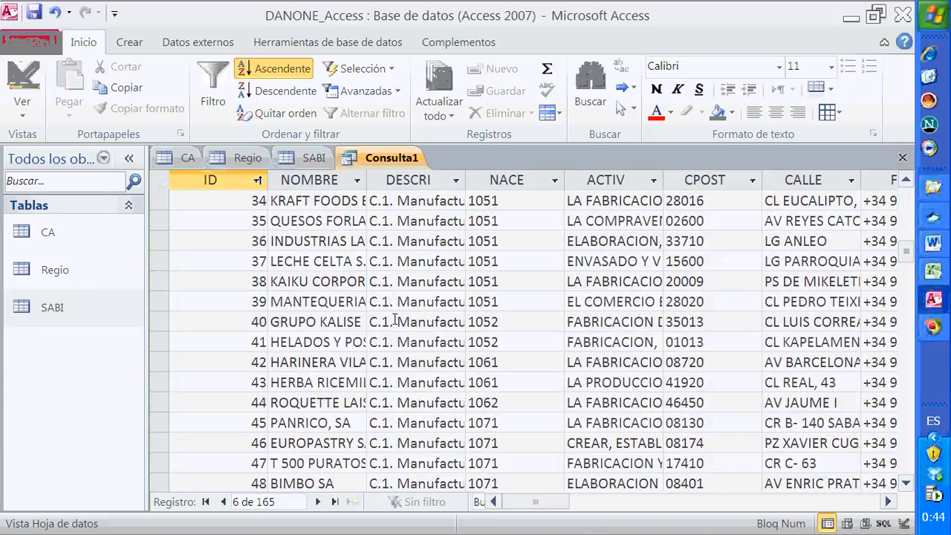
scroll(395, 319, "down", 20)
scroll(399, 320, "up", 20)
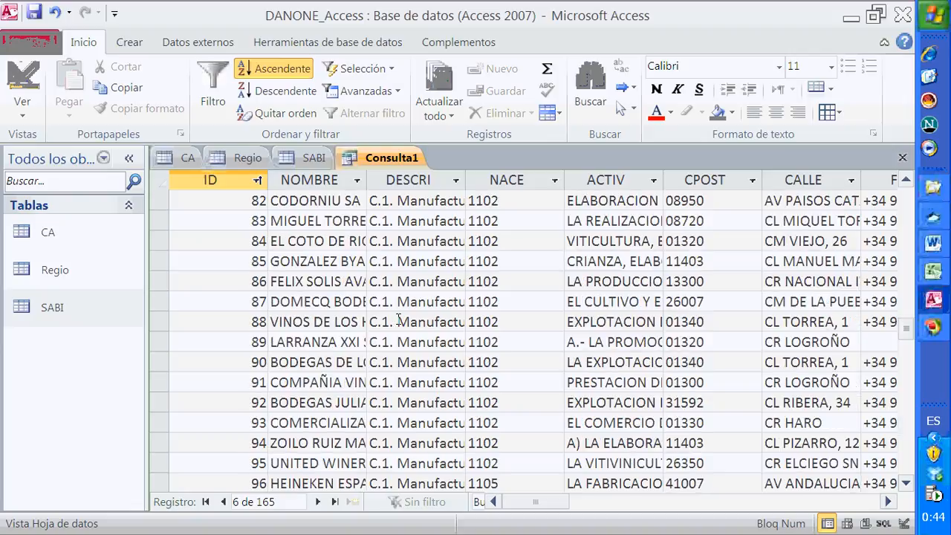
scroll(399, 320, "up", 20)
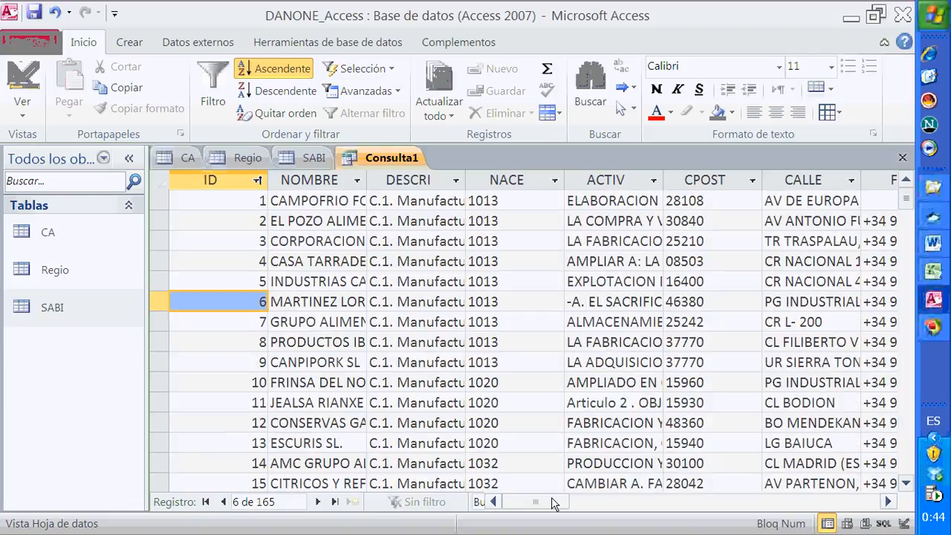
left_click_drag(552, 503, 580, 501)
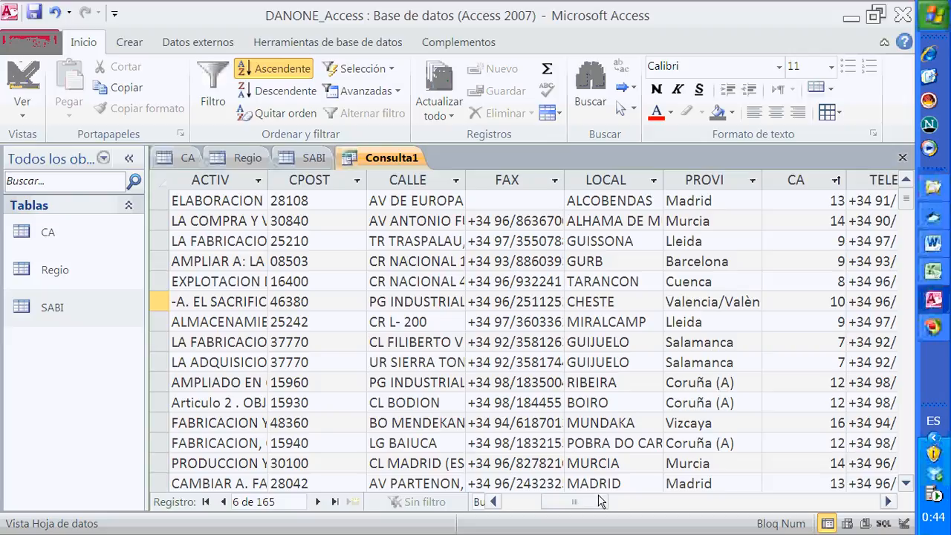
left_click_drag(593, 502, 552, 503)
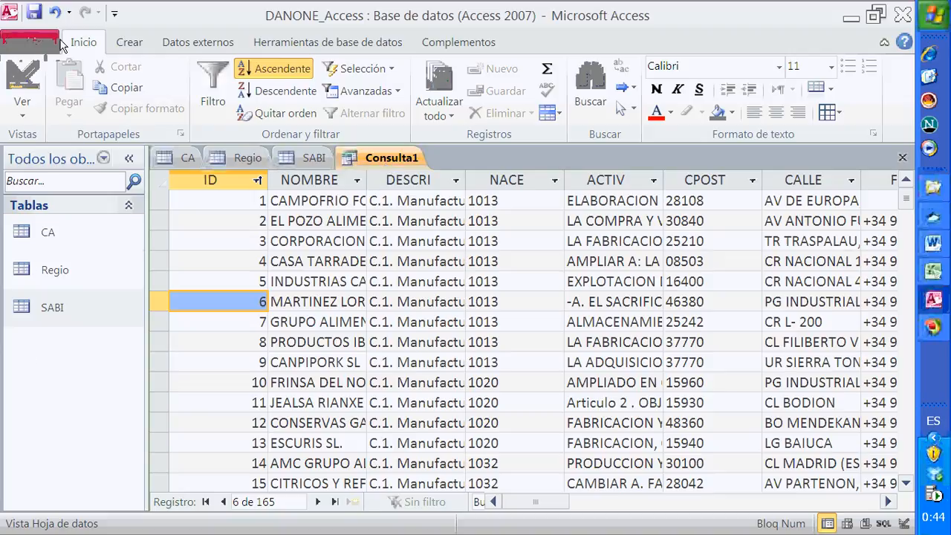
Step: Save the query under the name SABI_CA
left_click(34, 12)
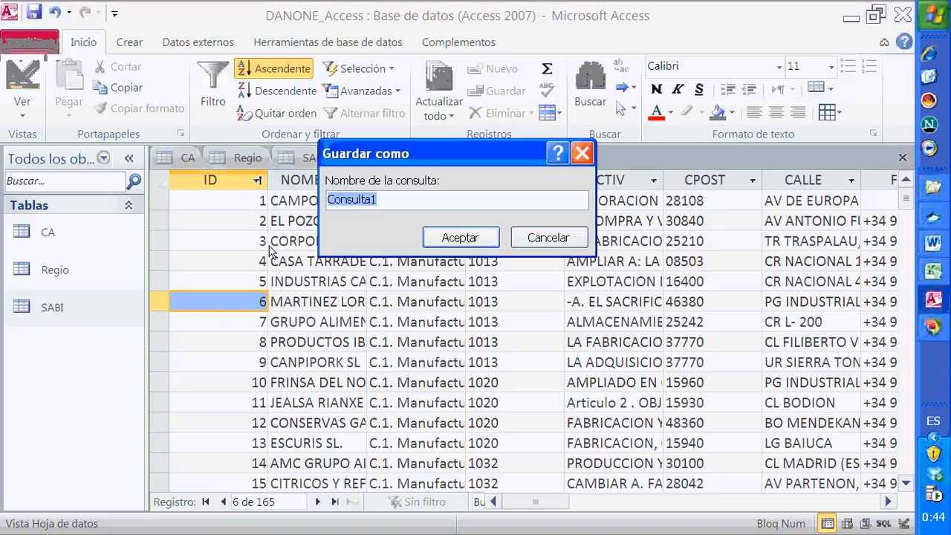
left_click_drag(396, 154, 423, 260)
key("Caps_Lock")
type("SABI_CA")
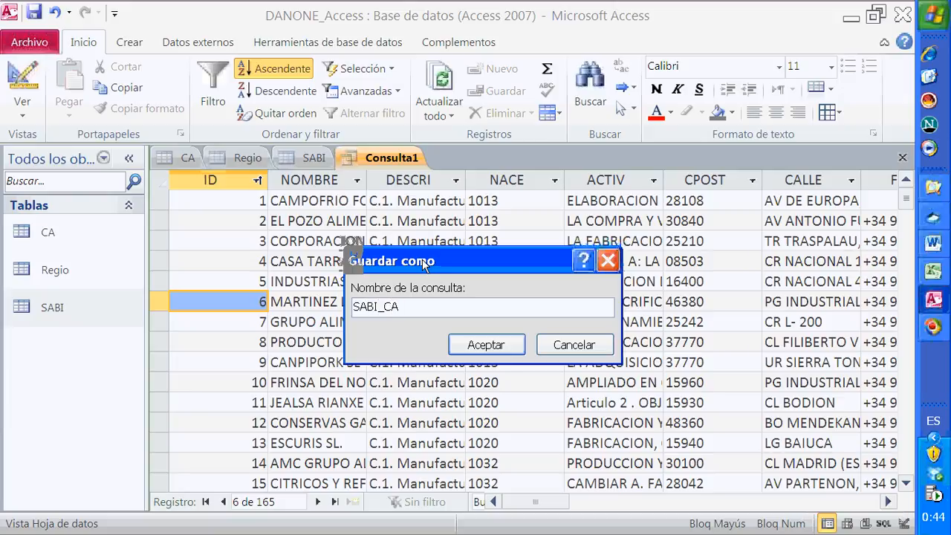
left_click(512, 346)
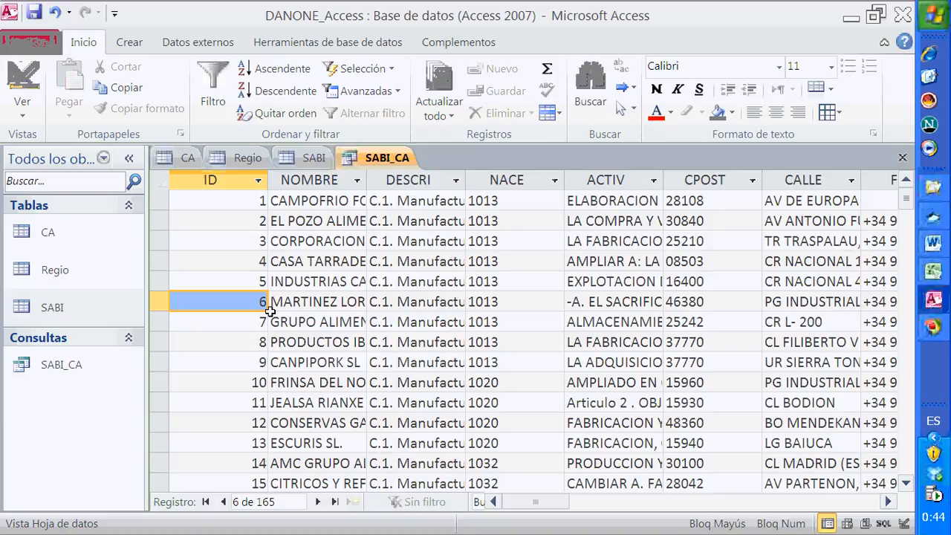
Step: Close the SABI_CA query and the open SABI, Regio and CA tables
left_click(900, 158)
left_click(900, 158)
left_click(900, 158)
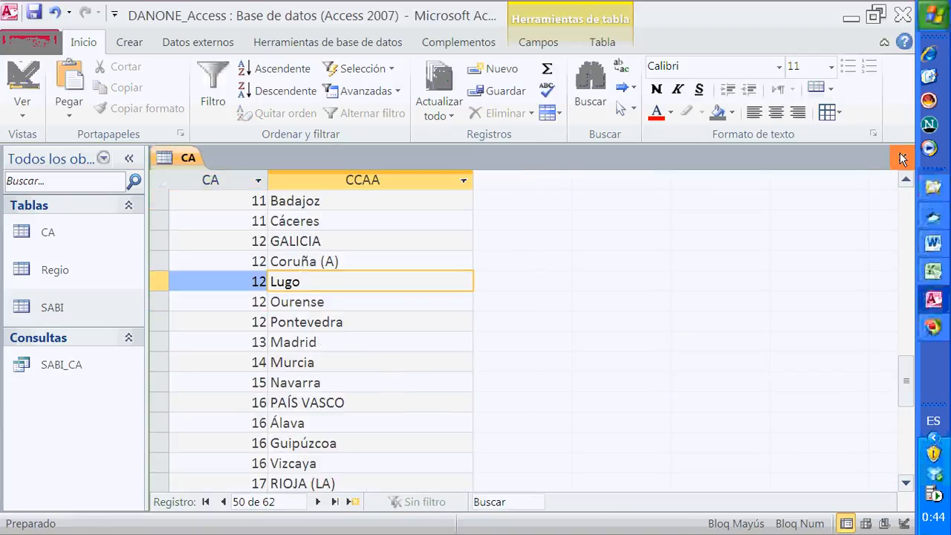
left_click(900, 159)
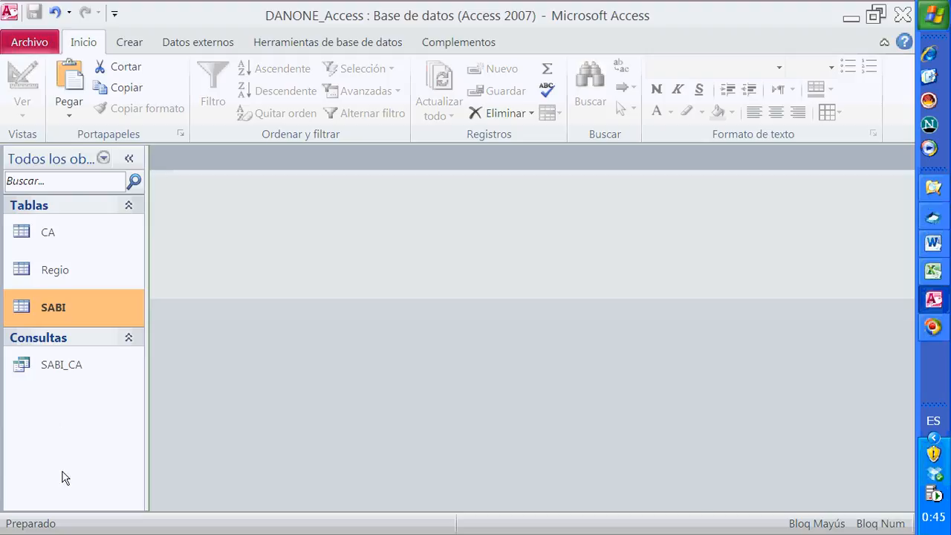